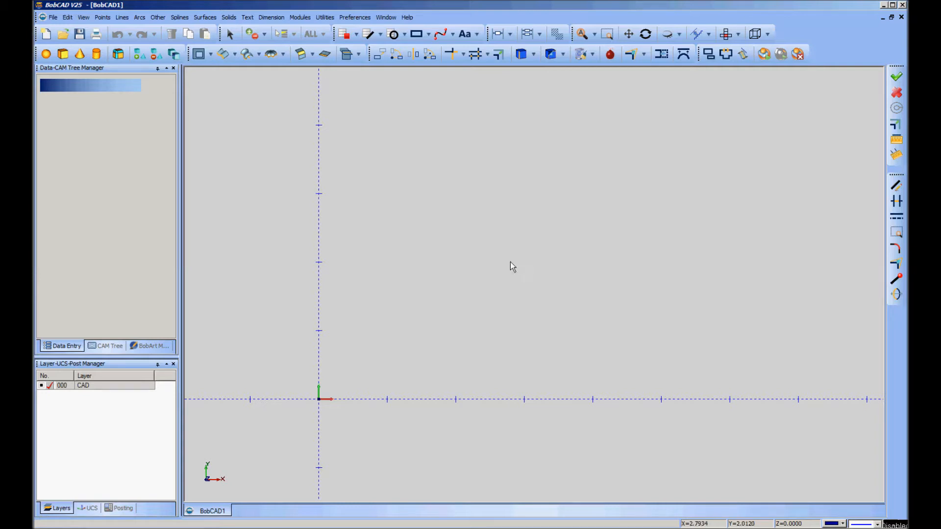
{"action": "left_click", "coordinate": [53, 18]}
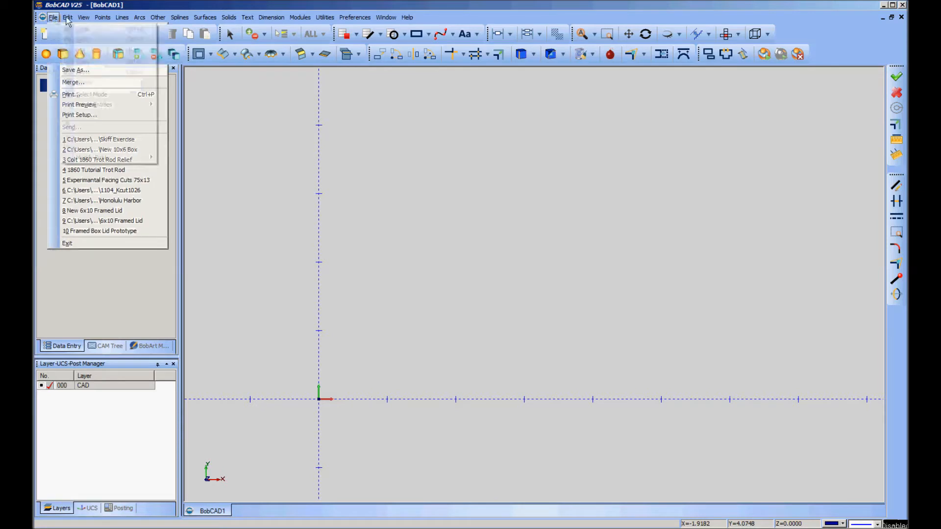
{"action": "left_click", "coordinate": [120, 287]}
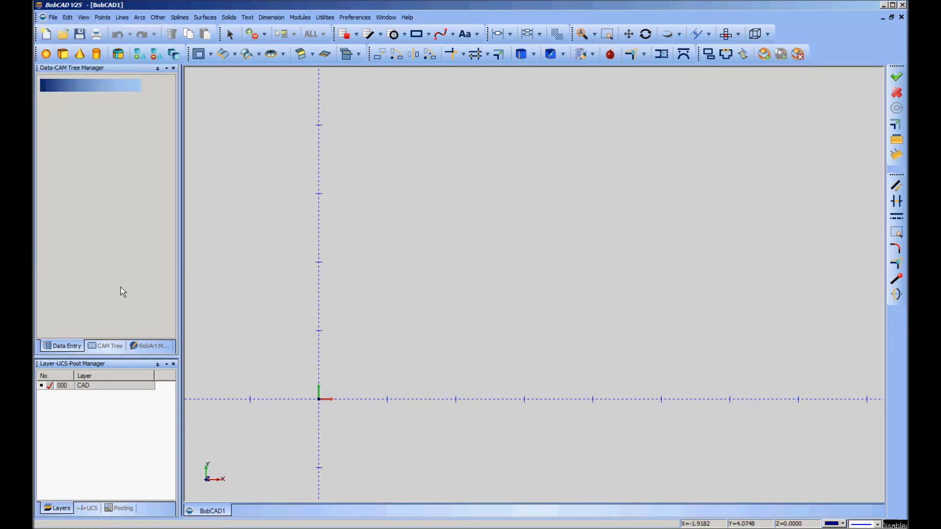
- Load the grayling_skiff_3view-01-510px image from the Desktop as a background image in the BobArt workspace
{"action": "left_click", "coordinate": [145, 346]}
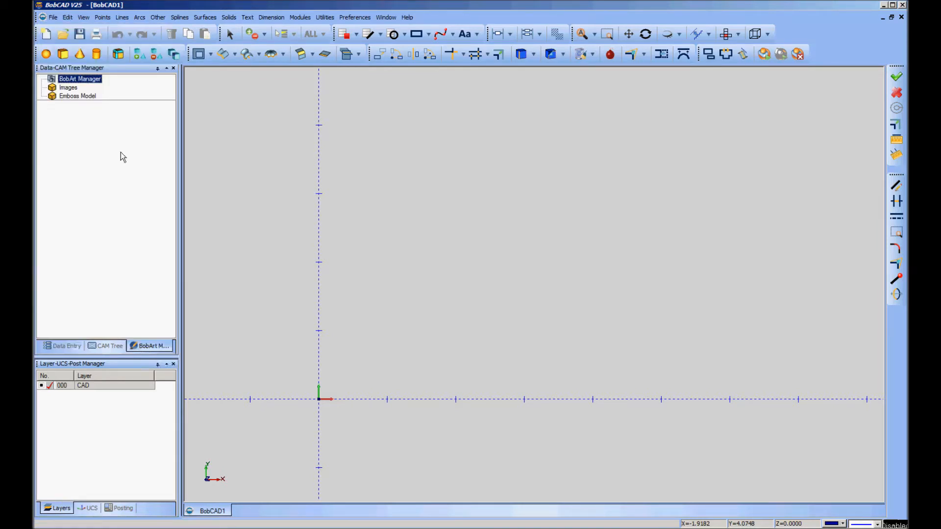
{"action": "left_click", "coordinate": [68, 88]}
{"action": "right_click", "coordinate": [69, 93]}
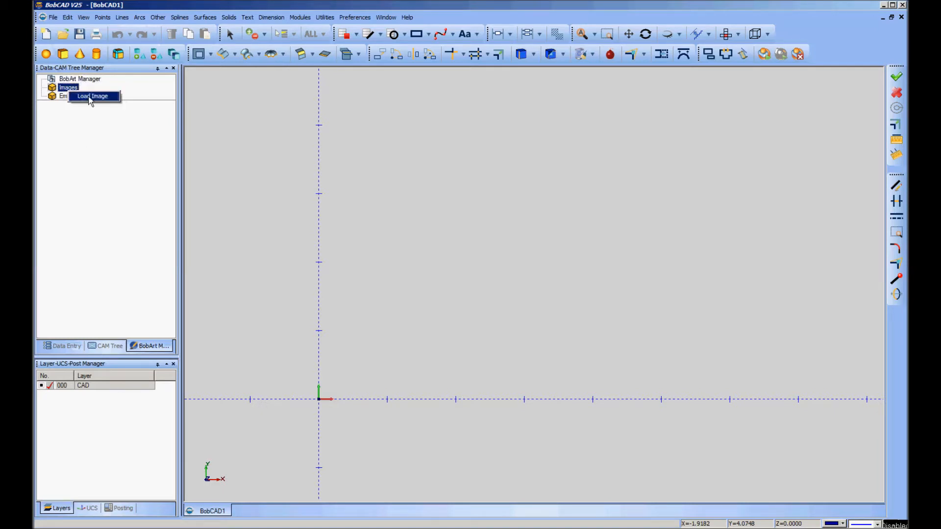
{"action": "left_click", "coordinate": [90, 97]}
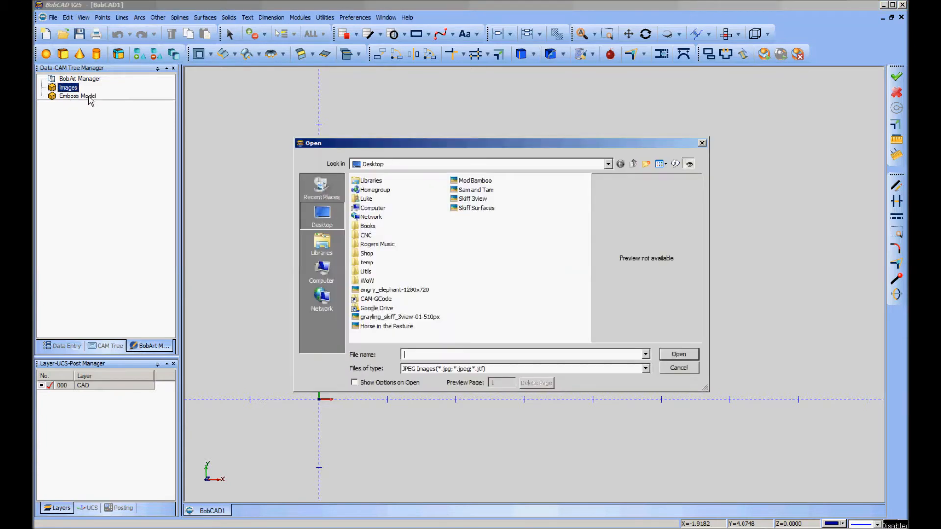
{"action": "double_click", "coordinate": [390, 319]}
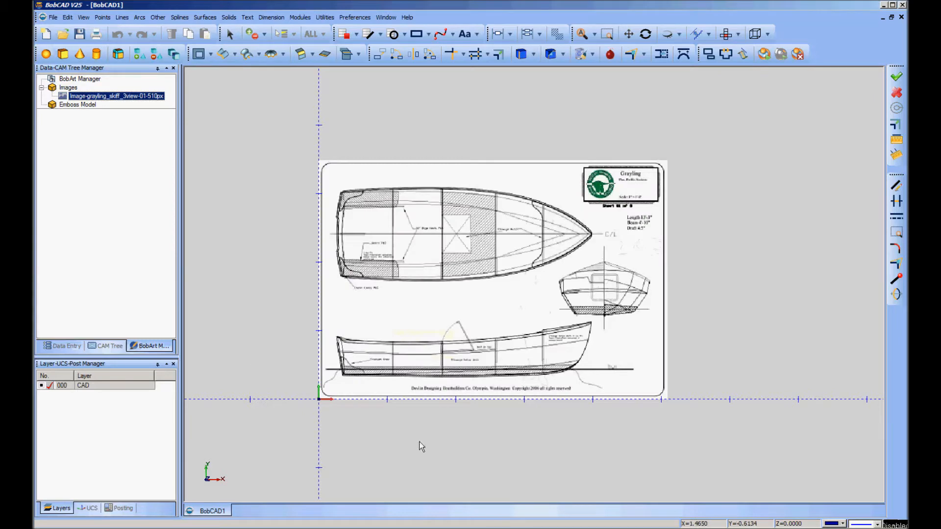
{"action": "scroll", "coordinate": [436, 437], "scroll_direction": "up", "scroll_amount": 3}
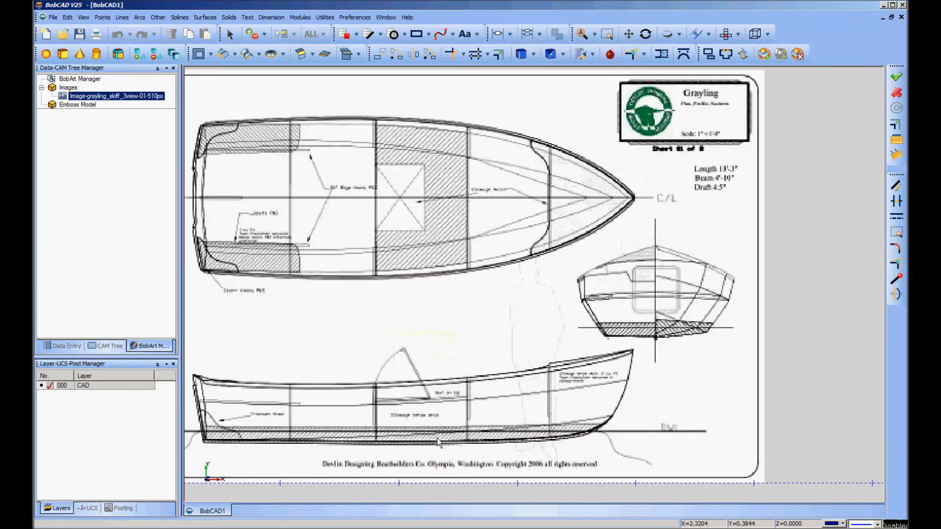
{"action": "middle_click_drag", "start_coordinate": [398, 377], "coordinate": [455, 362]}
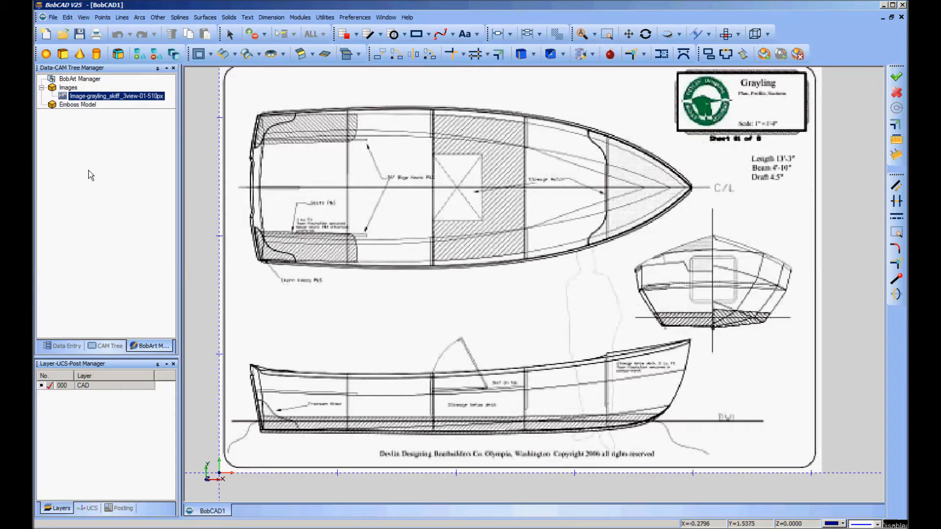
- Sketch a point at the bow tip of the skiff's plan view
{"action": "left_click", "coordinate": [80, 79]}
{"action": "left_click", "coordinate": [89, 21]}
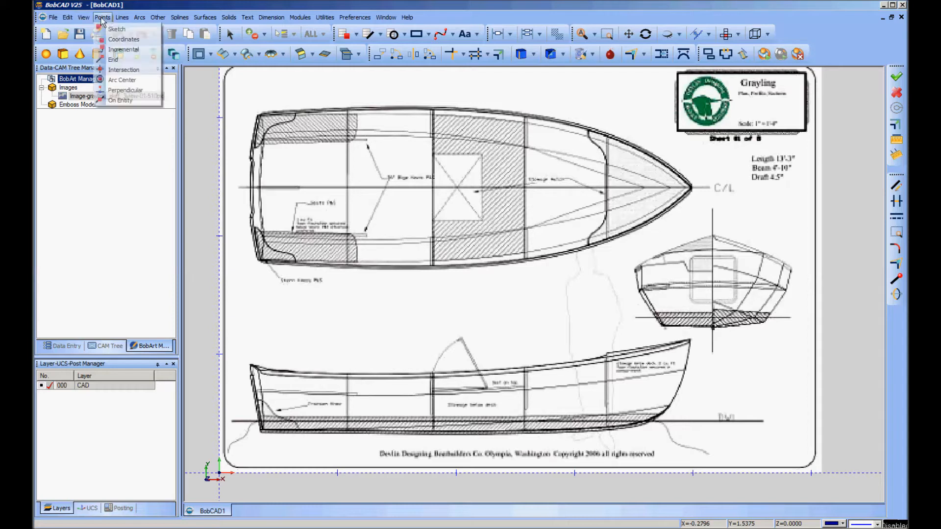
{"action": "left_click", "coordinate": [116, 29]}
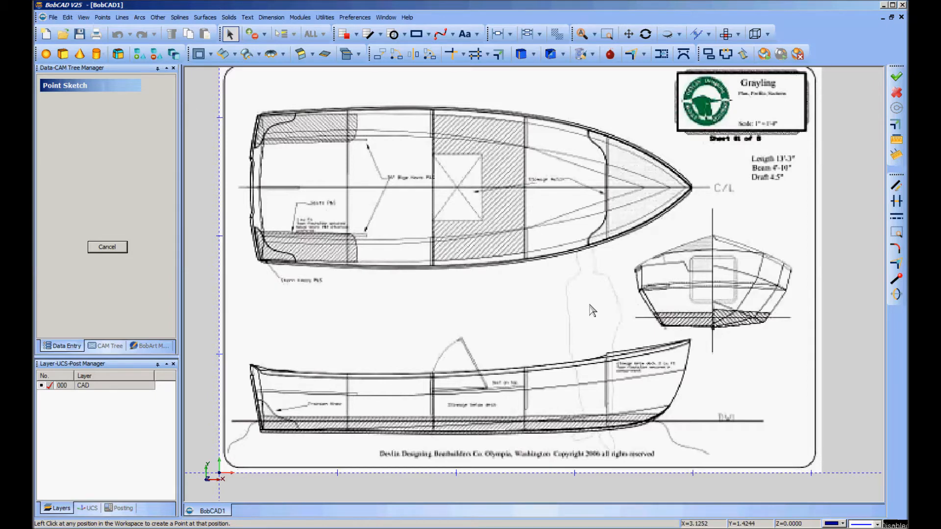
{"action": "scroll", "coordinate": [450, 305], "scroll_direction": "up", "scroll_amount": 3}
{"action": "scroll", "coordinate": [448, 305], "scroll_direction": "up", "scroll_amount": 2}
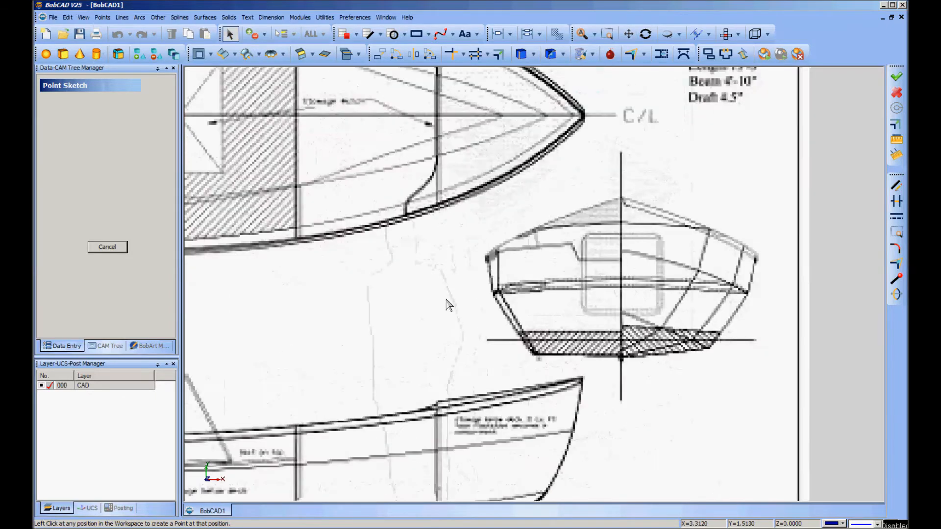
{"action": "left_click", "coordinate": [584, 116]}
- Set the drawing colour to green and delete the blue point at the plan view's bow tip
{"action": "left_click", "coordinate": [843, 524]}
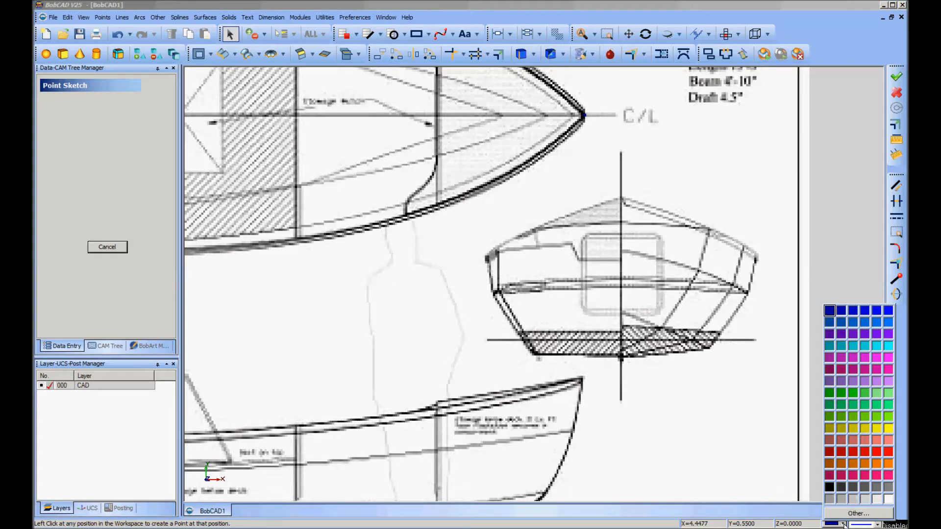
{"action": "left_click", "coordinate": [829, 393]}
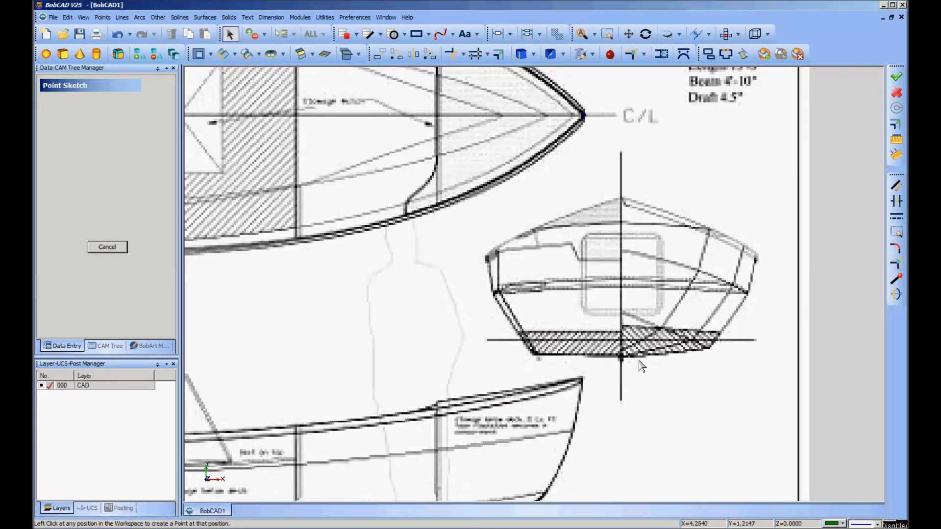
{"action": "left_click", "coordinate": [107, 249]}
{"action": "right_click", "coordinate": [279, 279]}
{"action": "left_click", "coordinate": [304, 318]}
{"action": "left_click_drag", "start_coordinate": [566, 101], "coordinate": [611, 144]}
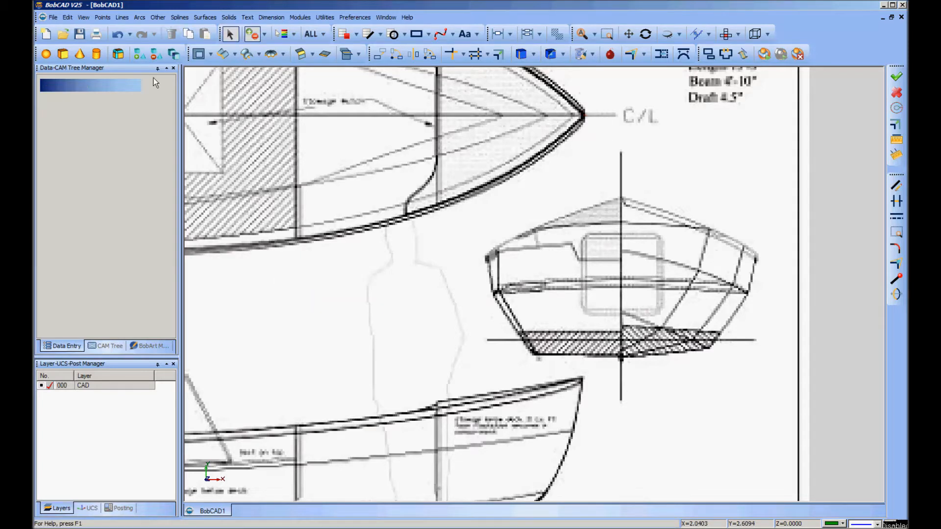
- Sketch green points at the bow tip of the plan view and at the top of the stem in the profile view
{"action": "left_click", "coordinate": [104, 18]}
{"action": "left_click", "coordinate": [117, 28]}
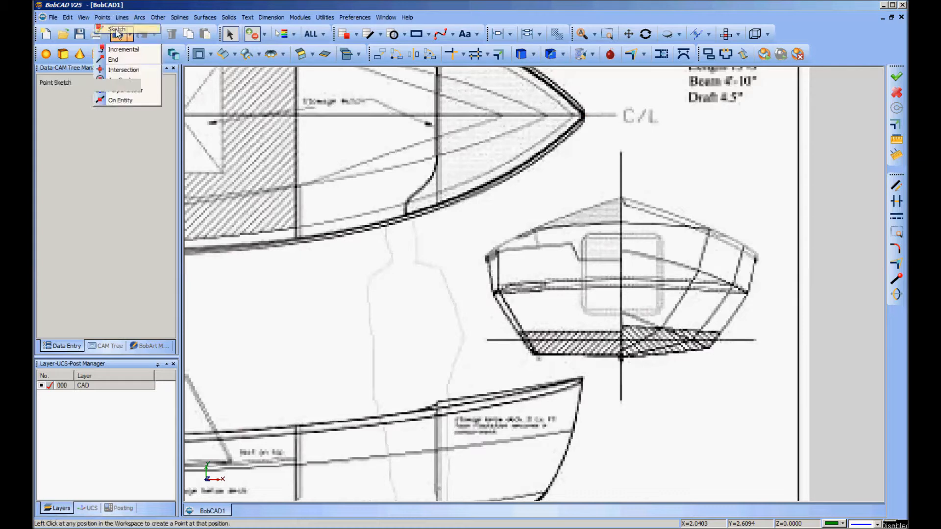
{"action": "left_click", "coordinate": [584, 115]}
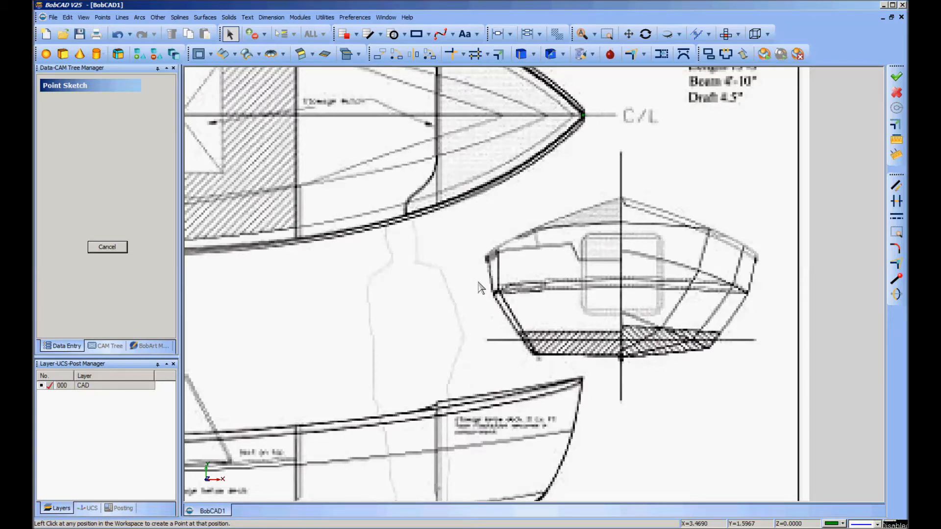
{"action": "scroll", "coordinate": [468, 313], "scroll_direction": "down", "scroll_amount": 4}
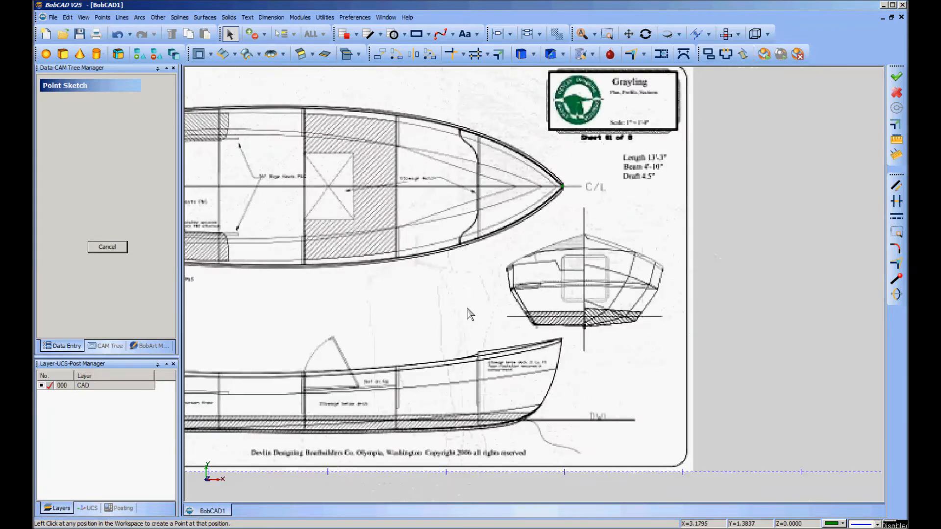
{"action": "scroll", "coordinate": [468, 313], "scroll_direction": "up", "scroll_amount": 2}
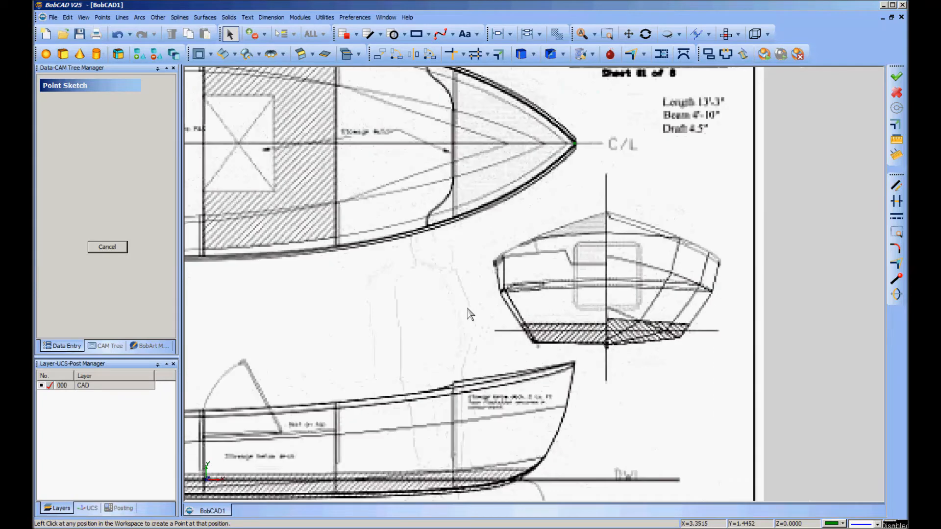
{"action": "scroll", "coordinate": [534, 306], "scroll_direction": "up", "scroll_amount": 1}
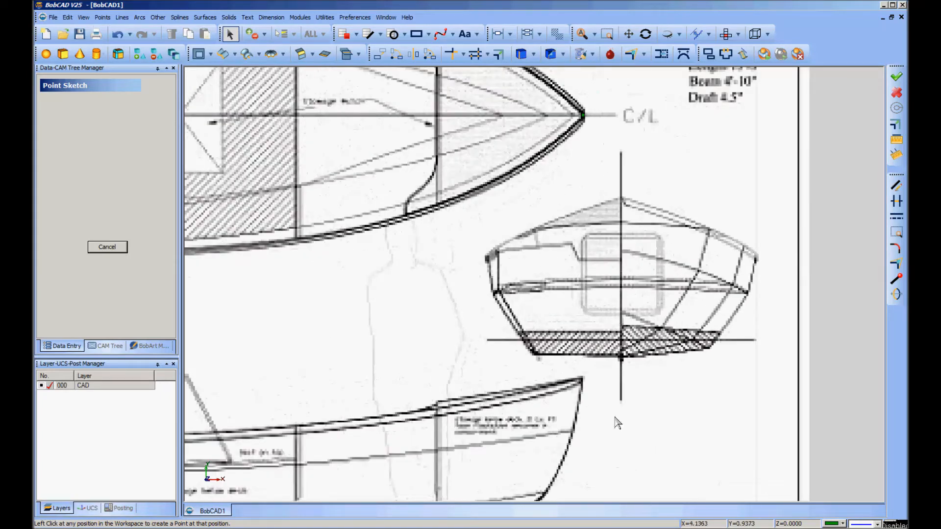
{"action": "left_click", "coordinate": [582, 378]}
- Add points where the two lower hull lines meet the profile's stem, with matching points on the plan view's centreline
{"action": "scroll", "coordinate": [483, 236], "scroll_direction": "down", "scroll_amount": 1}
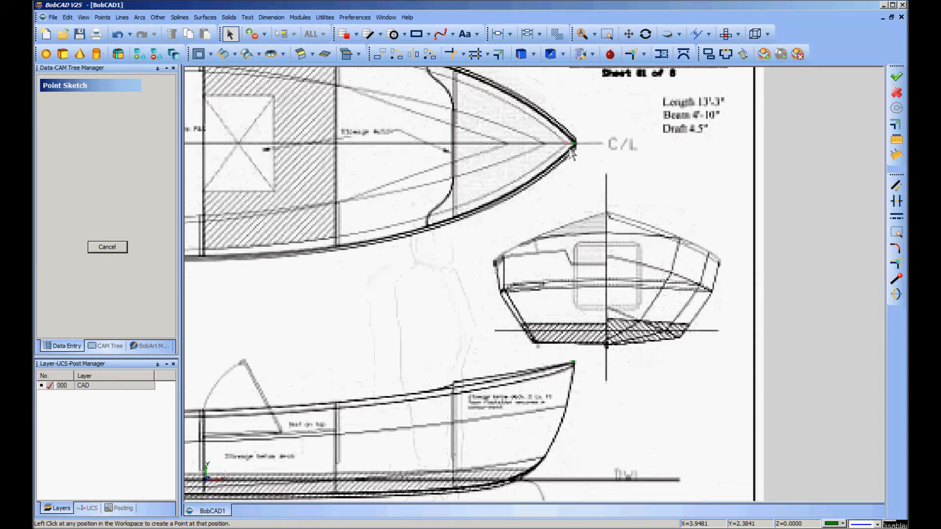
{"action": "left_click", "coordinate": [566, 407]}
{"action": "left_click", "coordinate": [543, 459]}
{"action": "left_click", "coordinate": [540, 143]}
- Place stern points at the transom's upper end, bottom end and chine line in the profile, and at the lower transom corner in the plan view
{"action": "mouse_move", "coordinate": [414, 332]}
{"action": "middle_mouse_down"}
{"action": "mouse_move", "coordinate": [756, 263]}
{"action": "mouse_move", "coordinate": [624, 247]}
{"action": "mouse_move", "coordinate": [625, 323]}
{"action": "middle_mouse_up"}
{"action": "scroll", "coordinate": [704, 173], "scroll_direction": "down", "scroll_amount": 1}
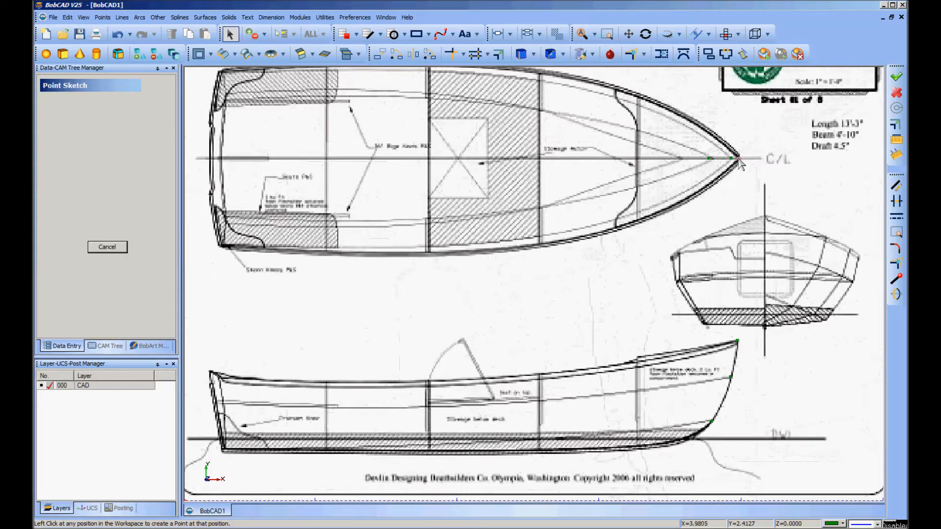
{"action": "scroll", "coordinate": [460, 132], "scroll_direction": "up", "scroll_amount": 1}
{"action": "scroll", "coordinate": [460, 131], "scroll_direction": "down", "scroll_amount": 3}
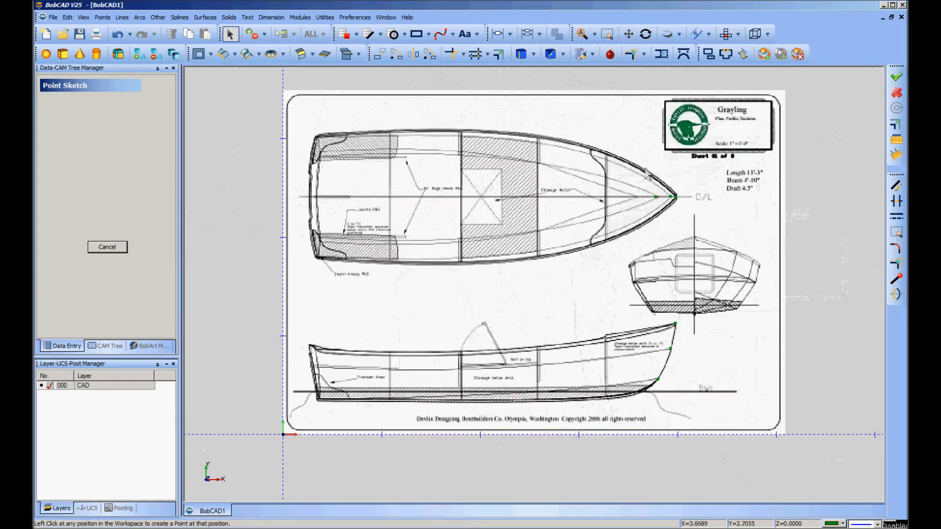
{"action": "scroll", "coordinate": [419, 297], "scroll_direction": "up", "scroll_amount": 2}
{"action": "mouse_move", "coordinate": [357, 315]}
{"action": "middle_mouse_down"}
{"action": "mouse_move", "coordinate": [479, 296]}
{"action": "mouse_move", "coordinate": [455, 297]}
{"action": "mouse_move", "coordinate": [483, 279]}
{"action": "mouse_move", "coordinate": [481, 294]}
{"action": "middle_mouse_up"}
{"action": "scroll", "coordinate": [454, 297], "scroll_direction": "down", "scroll_amount": 1}
{"action": "scroll", "coordinate": [455, 297], "scroll_direction": "up", "scroll_amount": 1}
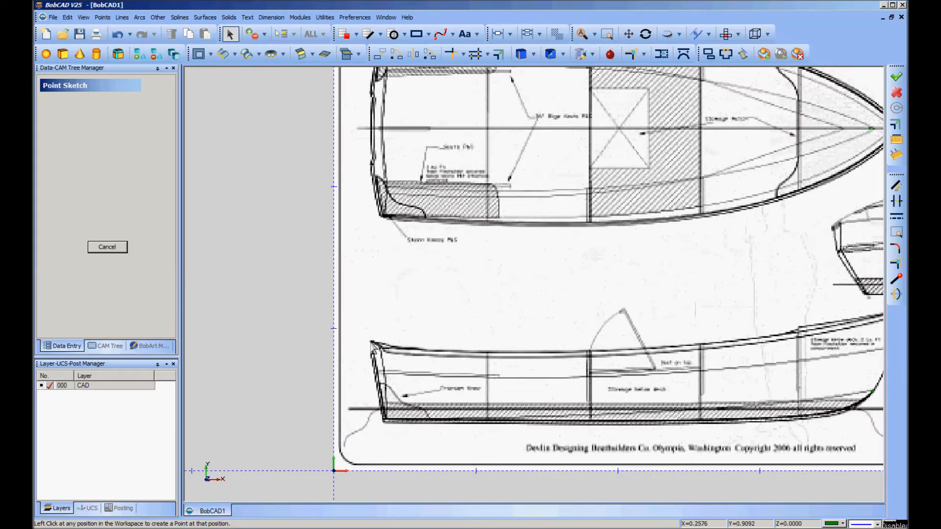
{"action": "left_click", "coordinate": [371, 342]}
{"action": "left_click", "coordinate": [383, 217]}
{"action": "left_click", "coordinate": [384, 420]}
{"action": "left_click", "coordinate": [386, 372]}
{"action": "left_click", "coordinate": [108, 247]}
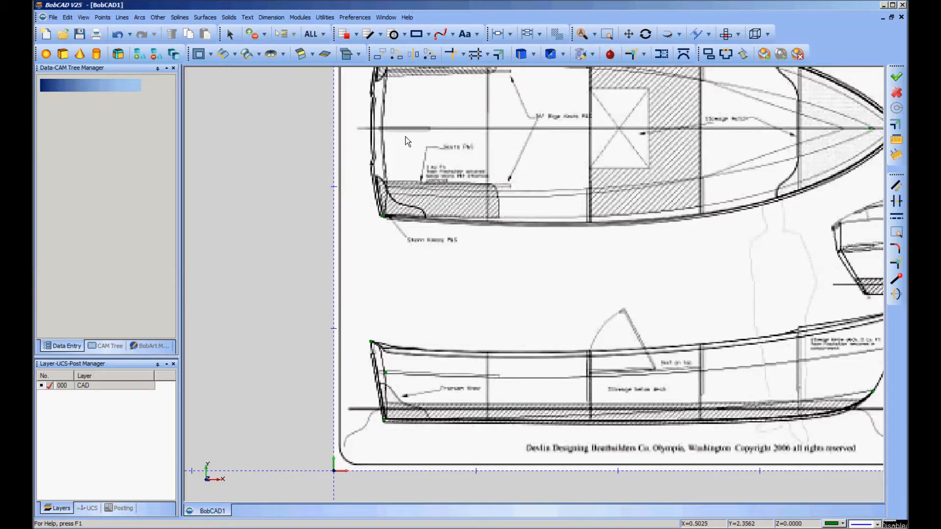
- Sketch a vertical line from the profile's upper stem point up past the bow tip of the plan view
{"action": "left_click", "coordinate": [122, 17]}
{"action": "left_click", "coordinate": [136, 30]}
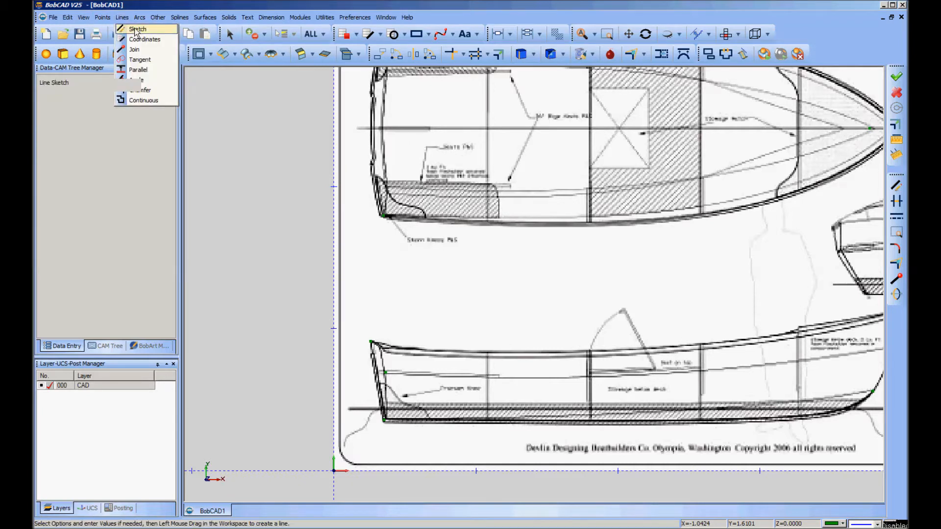
{"action": "left_click", "coordinate": [82, 154]}
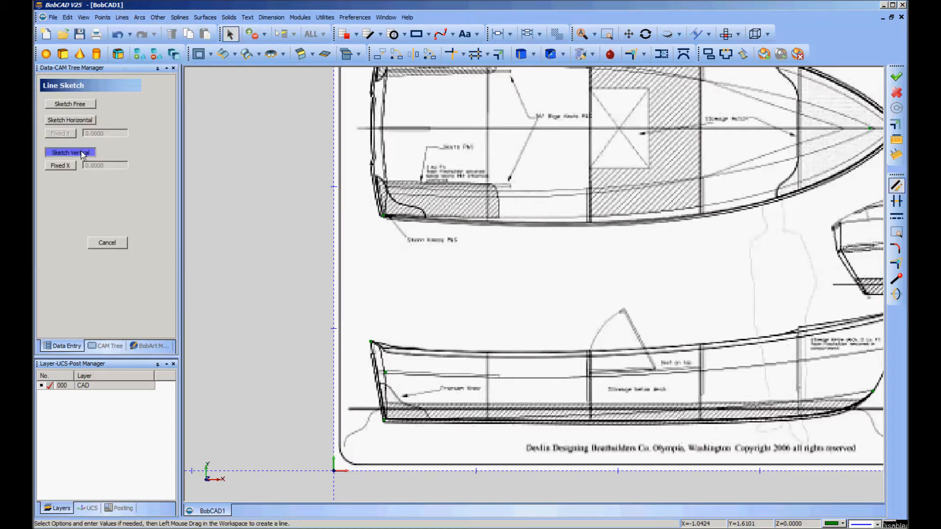
{"action": "mouse_move", "coordinate": [530, 262]}
{"action": "middle_mouse_down"}
{"action": "mouse_move", "coordinate": [387, 260]}
{"action": "mouse_move", "coordinate": [248, 294]}
{"action": "middle_mouse_up"}
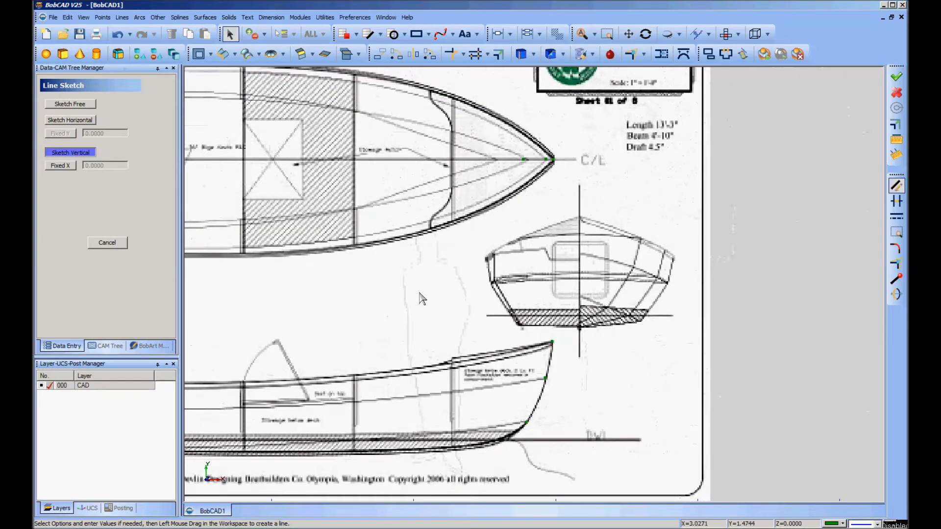
{"action": "scroll", "coordinate": [431, 299], "scroll_direction": "up", "scroll_amount": 2}
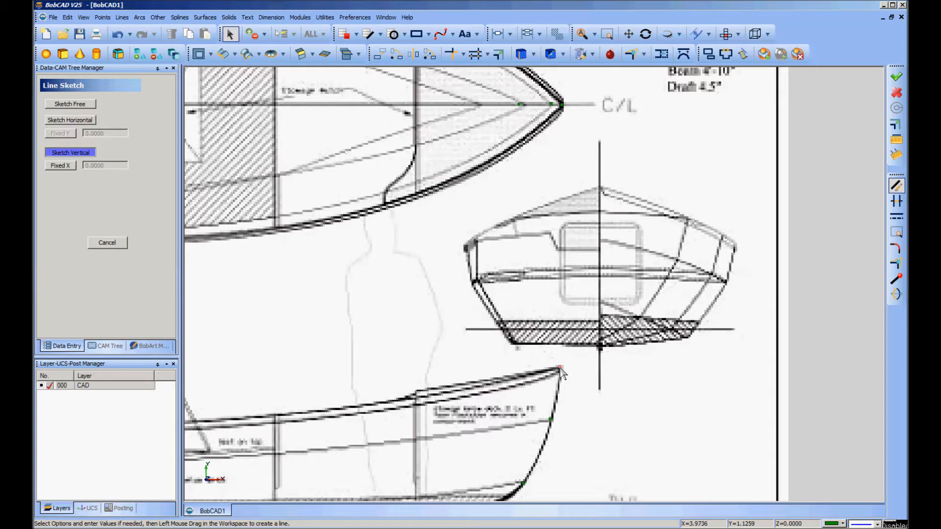
{"action": "left_click_drag", "start_coordinate": [561, 369], "coordinate": [565, 86]}
{"action": "left_click_drag", "start_coordinate": [565, 86], "coordinate": [565, 86]}
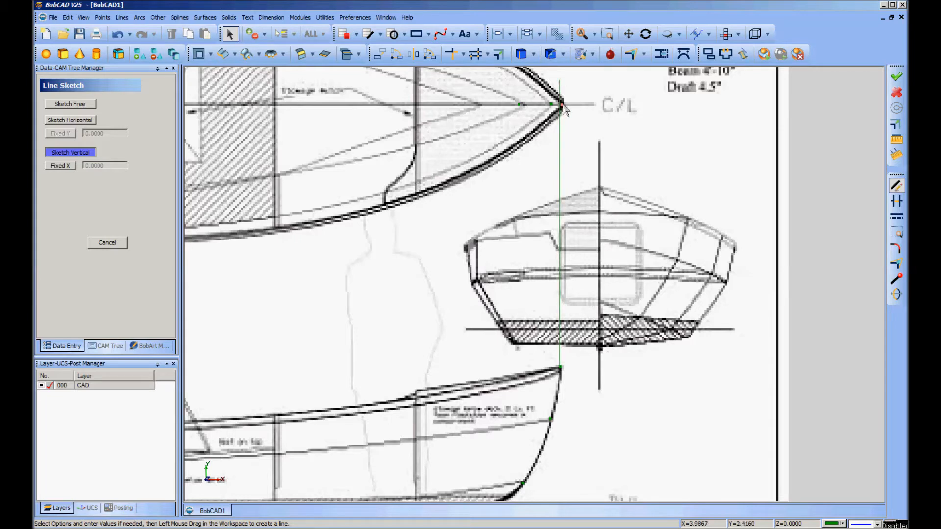
{"action": "left_click", "coordinate": [114, 244]}
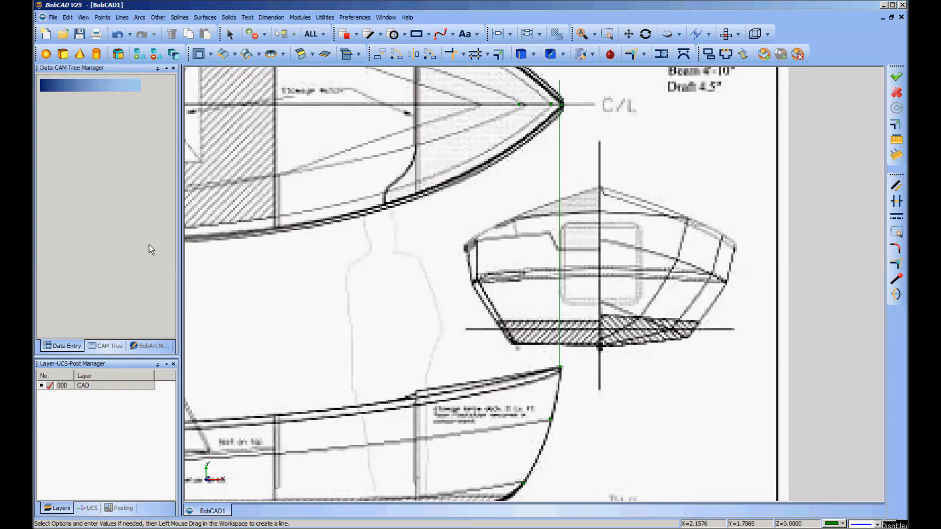
- Delete the vertical line between the profile and plan views
{"action": "right_click", "coordinate": [514, 184]}
{"action": "left_click", "coordinate": [537, 224]}
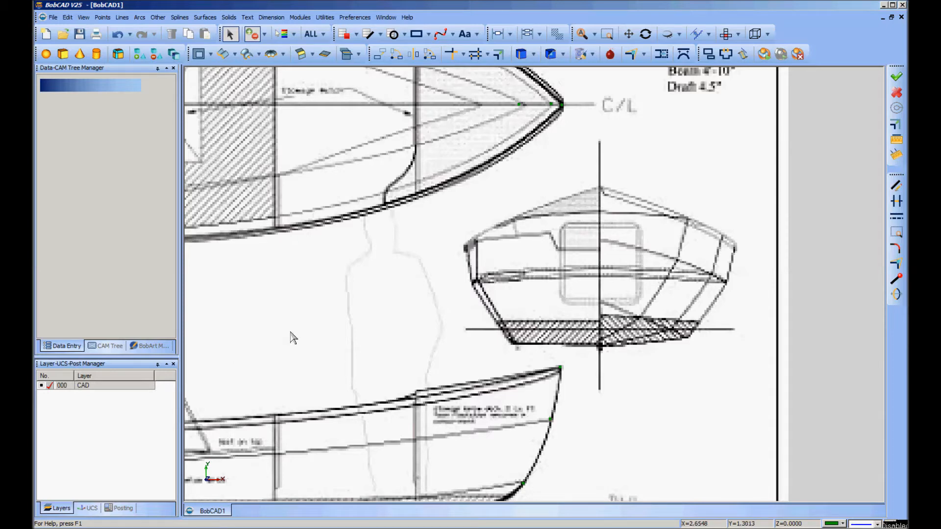
{"action": "scroll", "coordinate": [295, 329], "scroll_direction": "up", "scroll_amount": 1}
{"action": "scroll", "coordinate": [295, 329], "scroll_direction": "down", "scroll_amount": 1}
- Sketch a vertical line from the plan view's bow tip point down to the upper stem point in the profile
{"action": "left_click", "coordinate": [123, 18]}
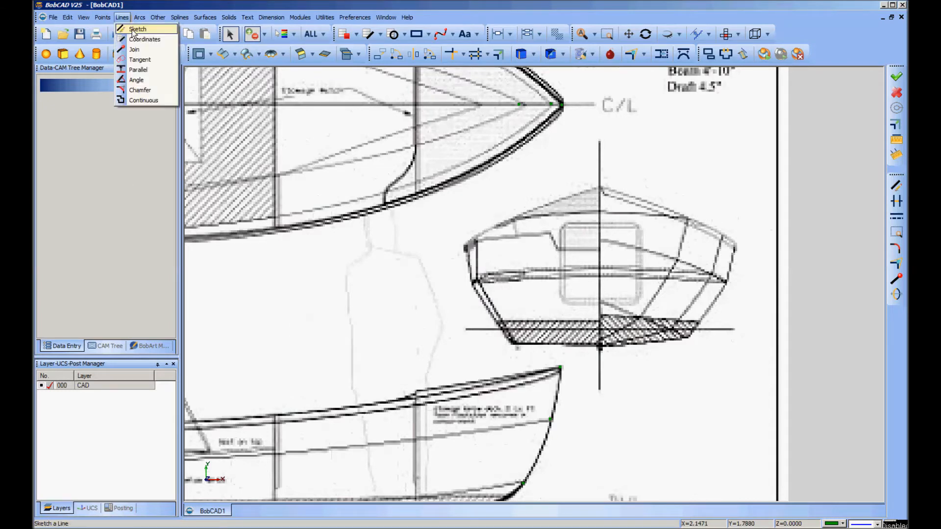
{"action": "left_click", "coordinate": [135, 32]}
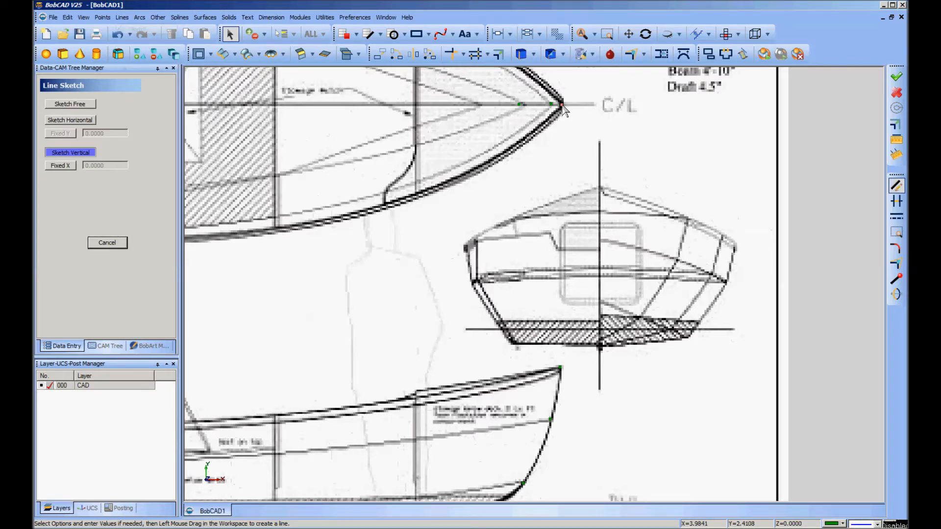
{"action": "mouse_move", "coordinate": [562, 105]}
{"action": "left_mouse_down"}
{"action": "mouse_move", "coordinate": [553, 384]}
{"action": "mouse_move", "coordinate": [578, 376]}
{"action": "mouse_move", "coordinate": [562, 378]}
{"action": "left_mouse_up"}
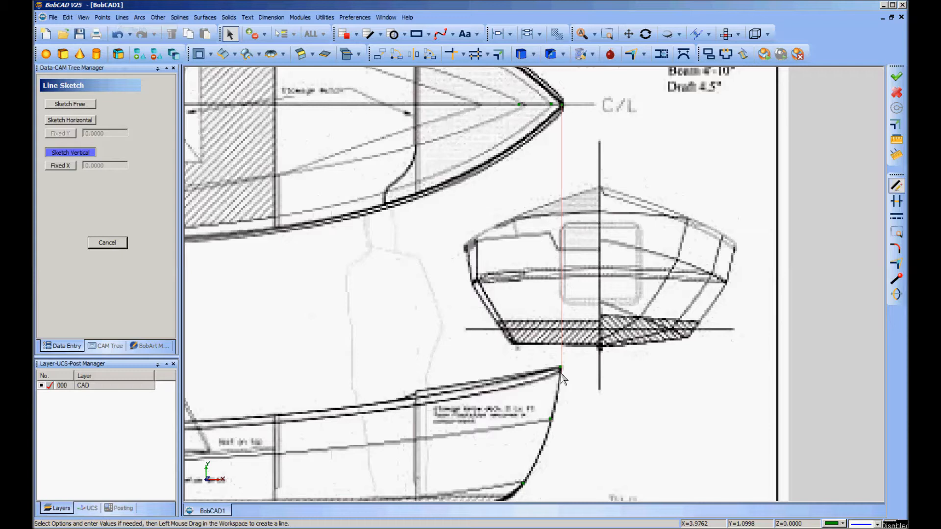
{"action": "left_click", "coordinate": [103, 243]}
- Replace the profile's upper stem point with a new point on the vertical line from the plan view's bow tip
{"action": "right_click", "coordinate": [289, 305]}
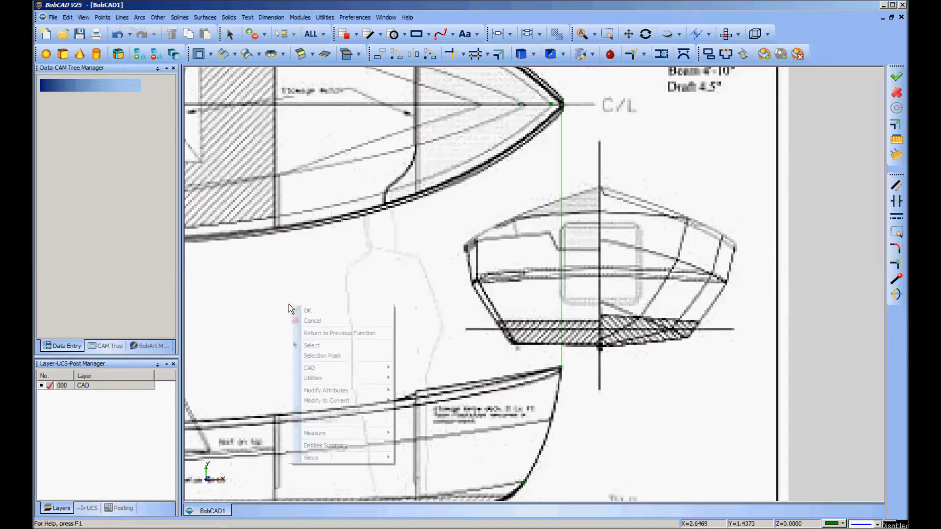
{"action": "left_click", "coordinate": [312, 346]}
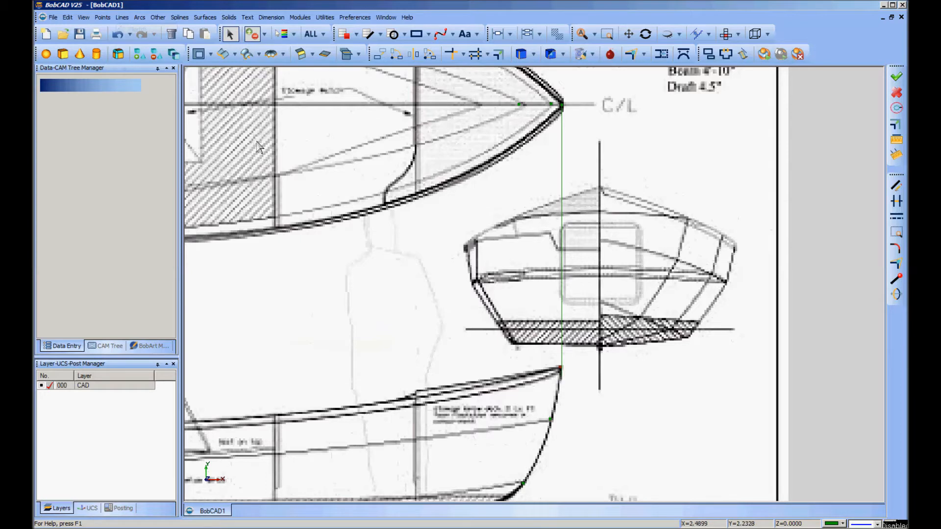
{"action": "left_click", "coordinate": [102, 17]}
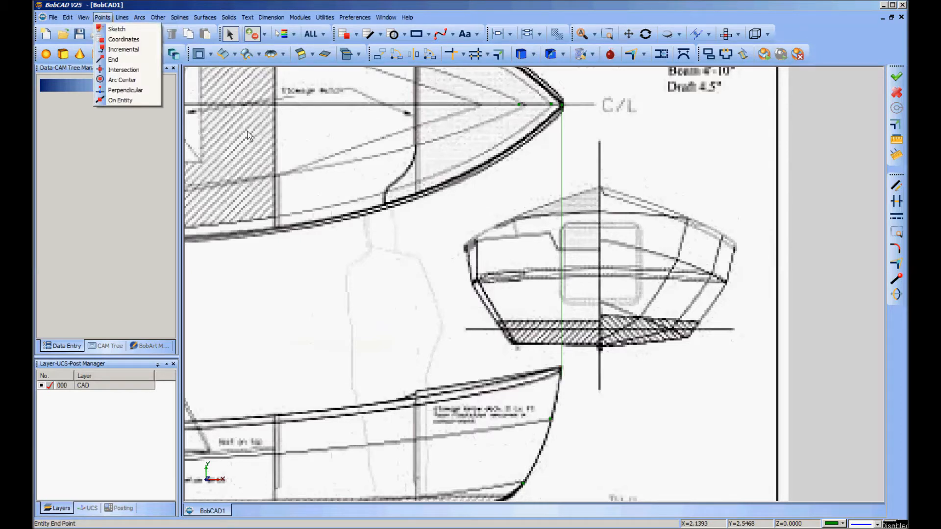
{"action": "left_click", "coordinate": [117, 29]}
{"action": "middle_click_drag", "start_coordinate": [569, 420], "coordinate": [587, 347]}
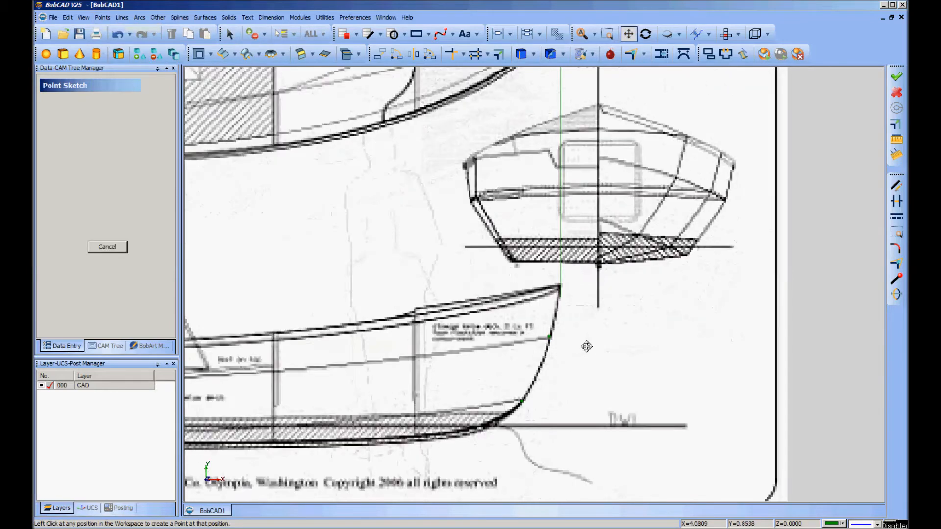
{"action": "scroll", "coordinate": [587, 346], "scroll_direction": "up", "scroll_amount": 4}
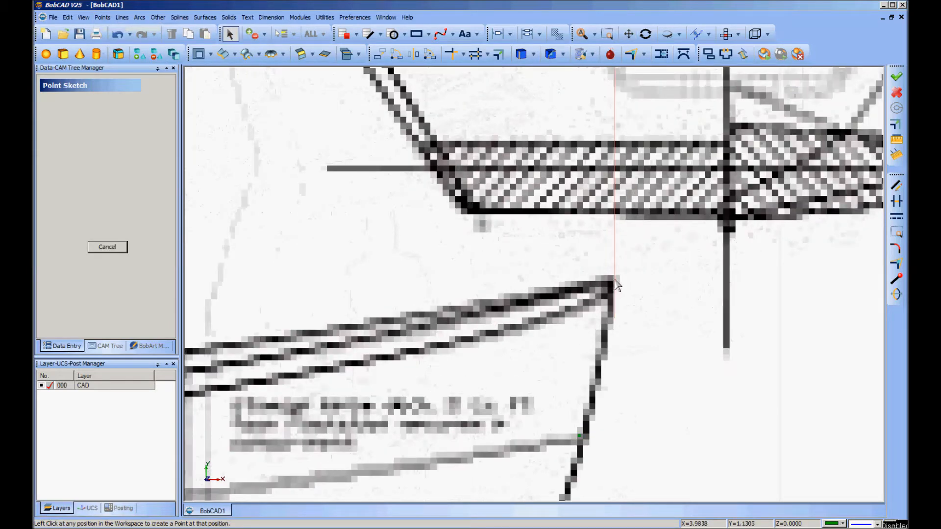
{"action": "left_click", "coordinate": [612, 282]}
- Sketch a vertical line from the plan view's middle bow centreline point down past the middle stem point in the profile
{"action": "scroll", "coordinate": [632, 363], "scroll_direction": "down", "scroll_amount": 2}
{"action": "scroll", "coordinate": [628, 365], "scroll_direction": "down", "scroll_amount": 3}
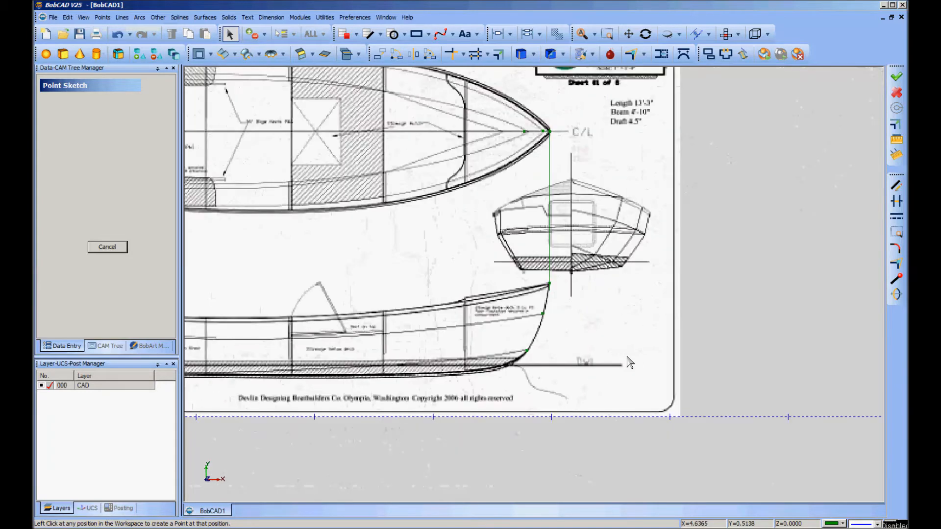
{"action": "scroll", "coordinate": [596, 361], "scroll_direction": "down", "scroll_amount": 2}
{"action": "scroll", "coordinate": [596, 361], "scroll_direction": "up", "scroll_amount": 3}
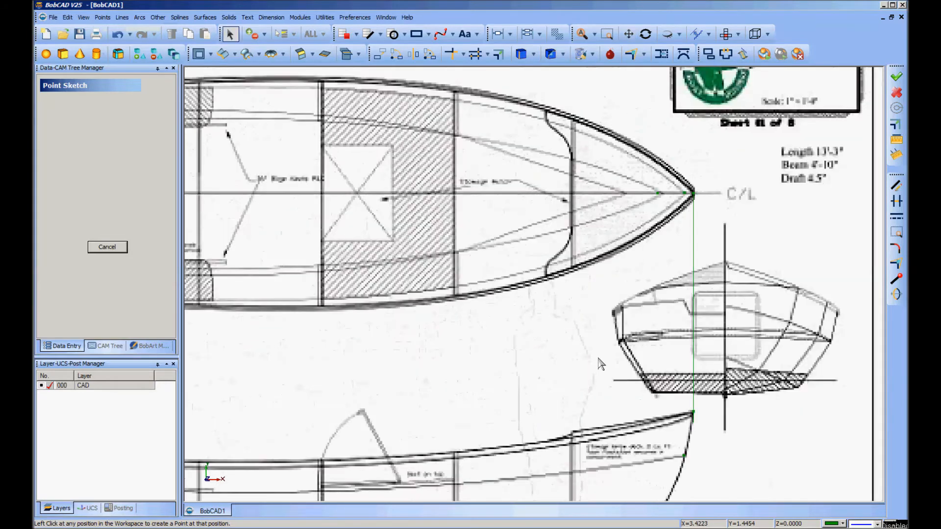
{"action": "scroll", "coordinate": [655, 343], "scroll_direction": "up", "scroll_amount": 2}
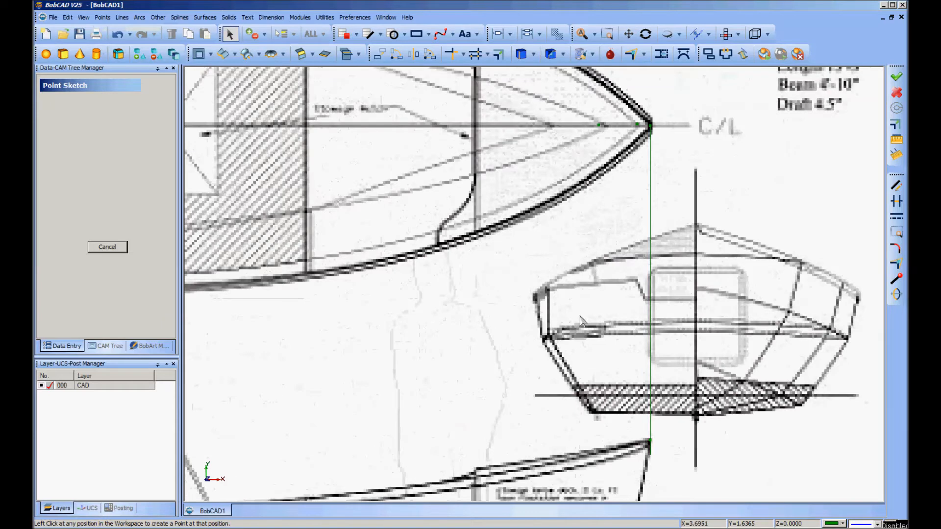
{"action": "left_click", "coordinate": [127, 19]}
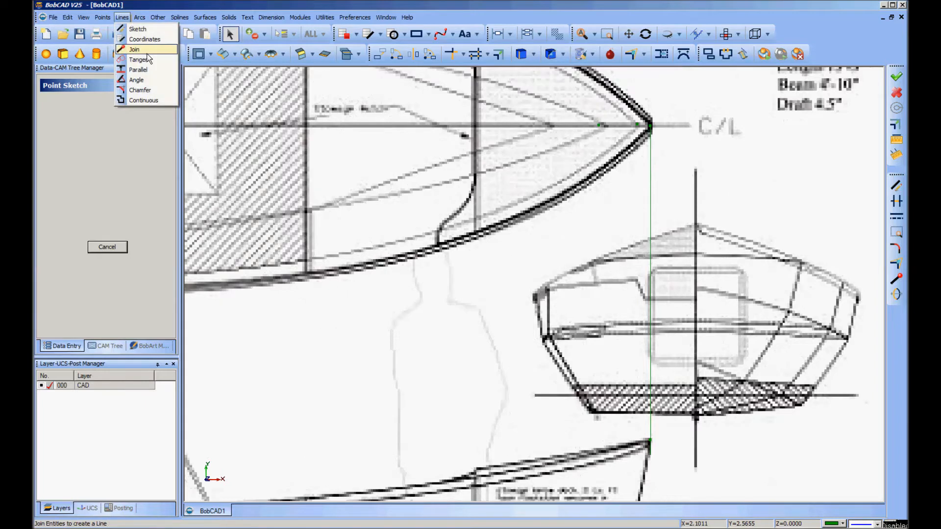
{"action": "left_click", "coordinate": [137, 29]}
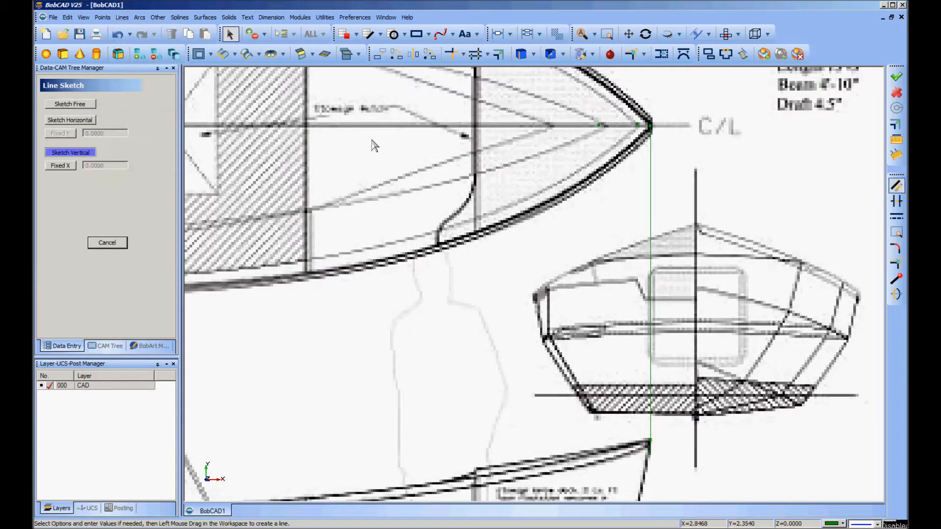
{"action": "left_click", "coordinate": [638, 124]}
{"action": "middle_click_drag", "start_coordinate": [627, 370], "coordinate": [599, 181]}
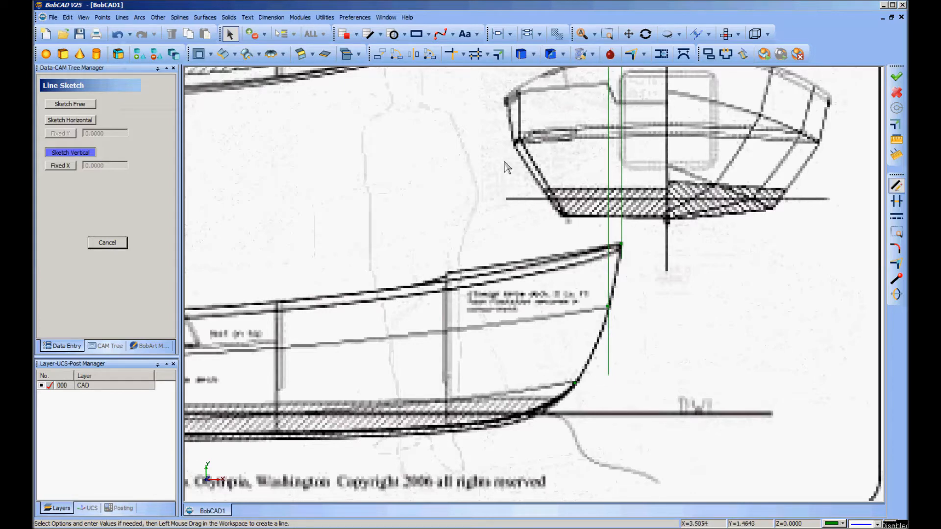
{"action": "scroll", "coordinate": [506, 168], "scroll_direction": "up", "scroll_amount": 5}
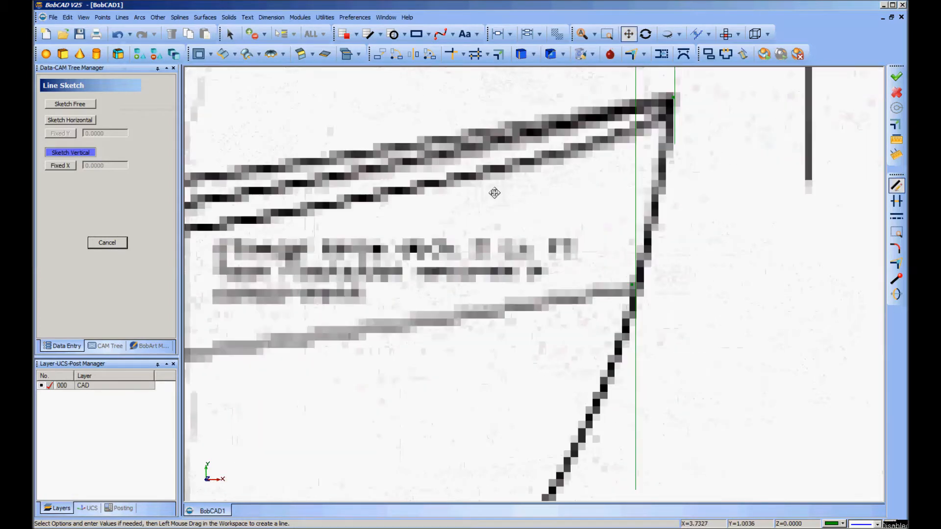
{"action": "scroll", "coordinate": [494, 193], "scroll_direction": "up", "scroll_amount": 5}
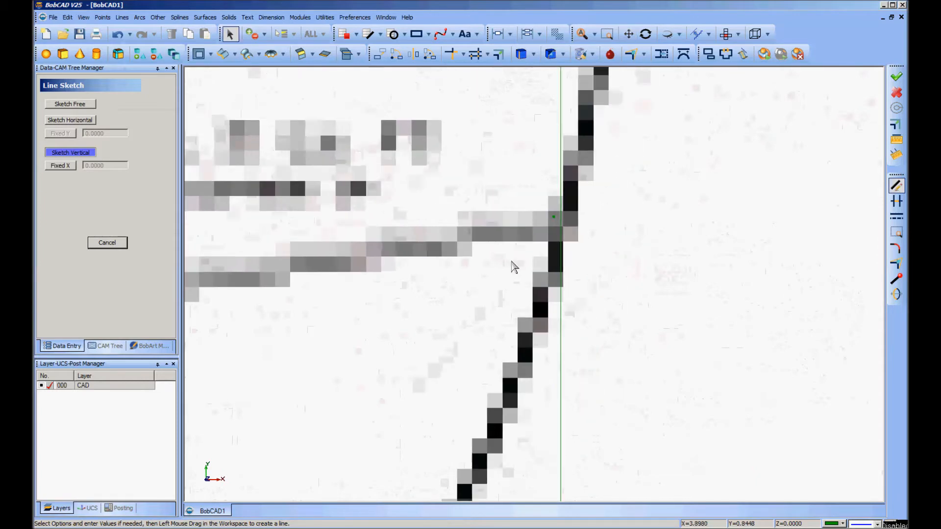
{"action": "left_click", "coordinate": [98, 244]}
{"action": "left_click", "coordinate": [380, 54]}
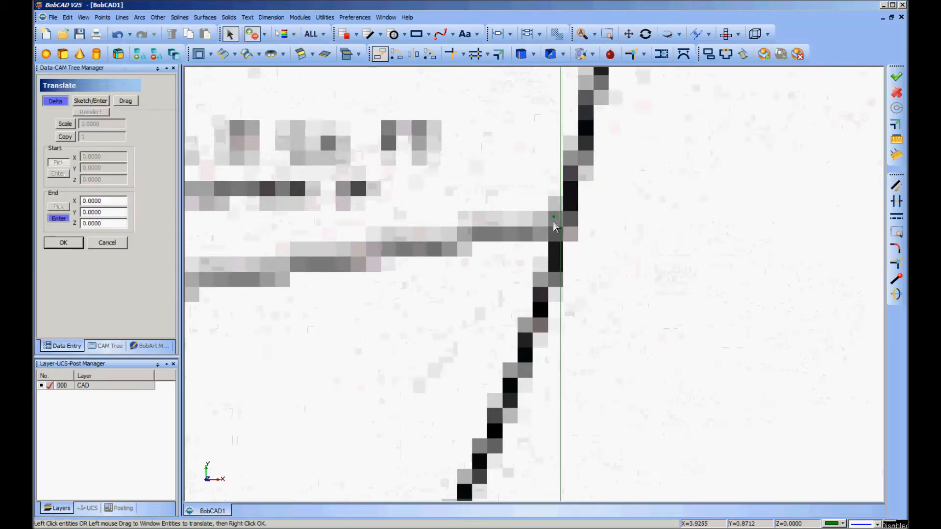
{"action": "right_click", "coordinate": [479, 196]}
{"action": "left_click", "coordinate": [509, 210]}
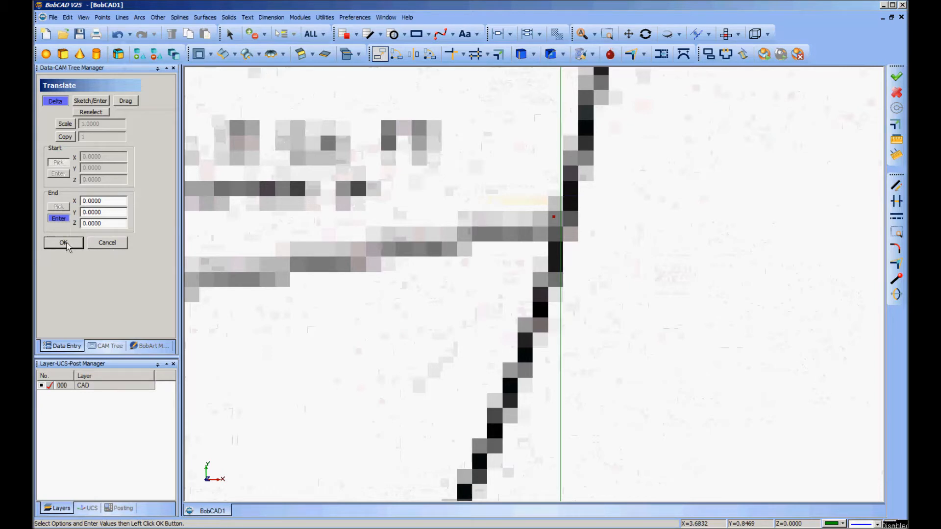
{"action": "left_click", "coordinate": [116, 243]}
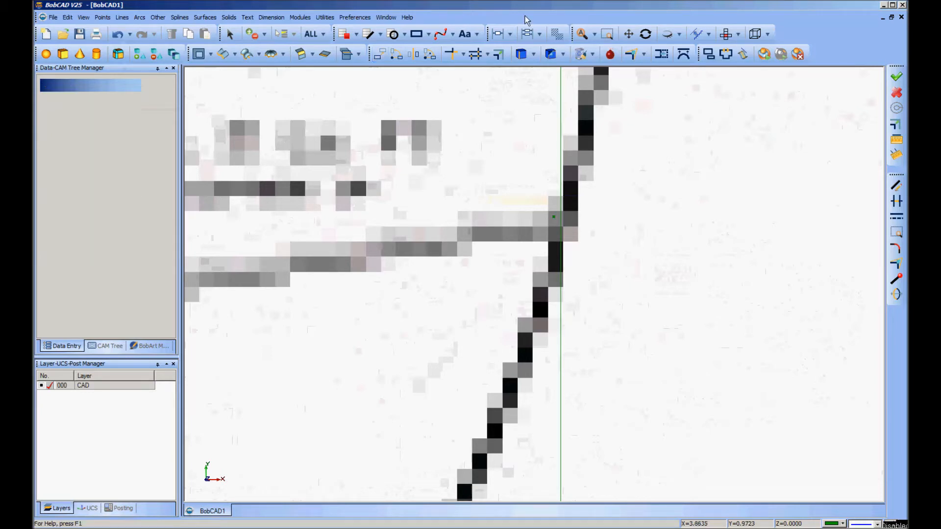
- Translate the profile's middle stem point horizontally onto the adjacent vertical line using the Drag option
{"action": "left_click", "coordinate": [380, 54]}
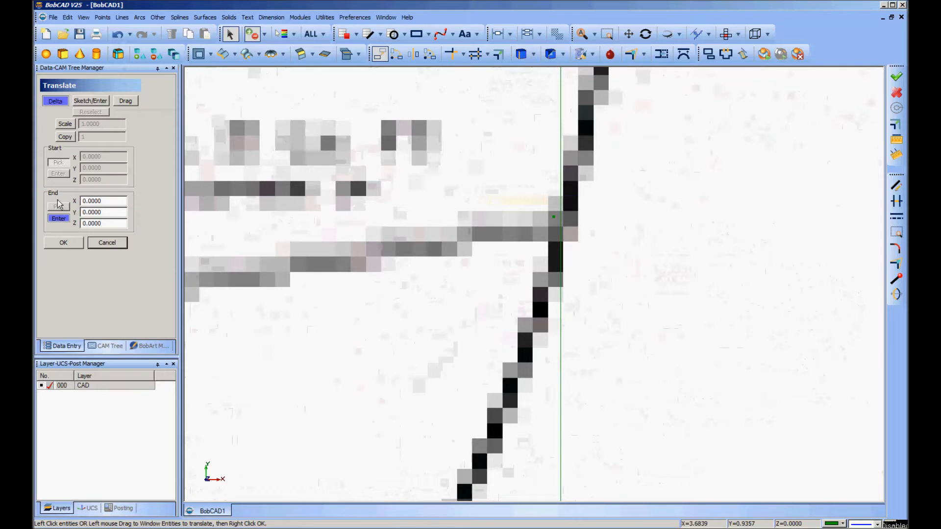
{"action": "left_click", "coordinate": [126, 101]}
{"action": "left_click", "coordinate": [555, 221]}
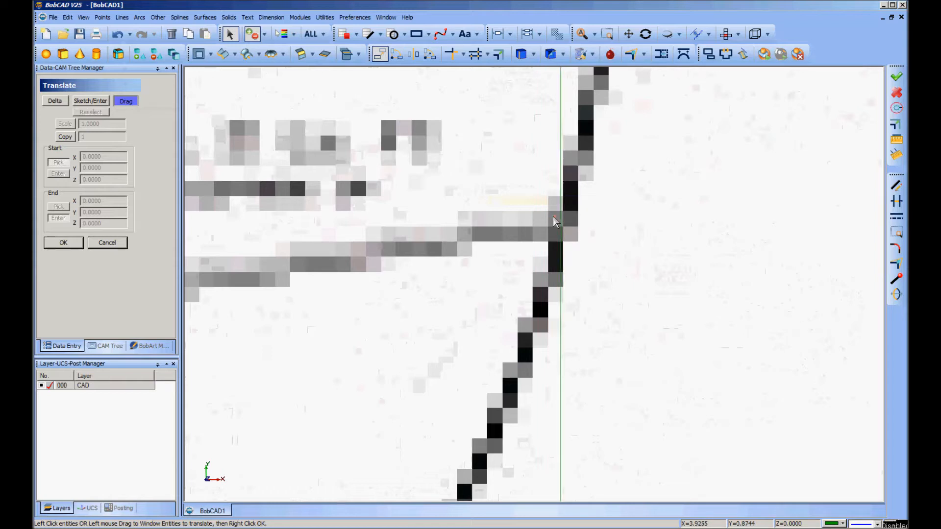
{"action": "right_click", "coordinate": [518, 222]}
{"action": "left_click", "coordinate": [560, 229]}
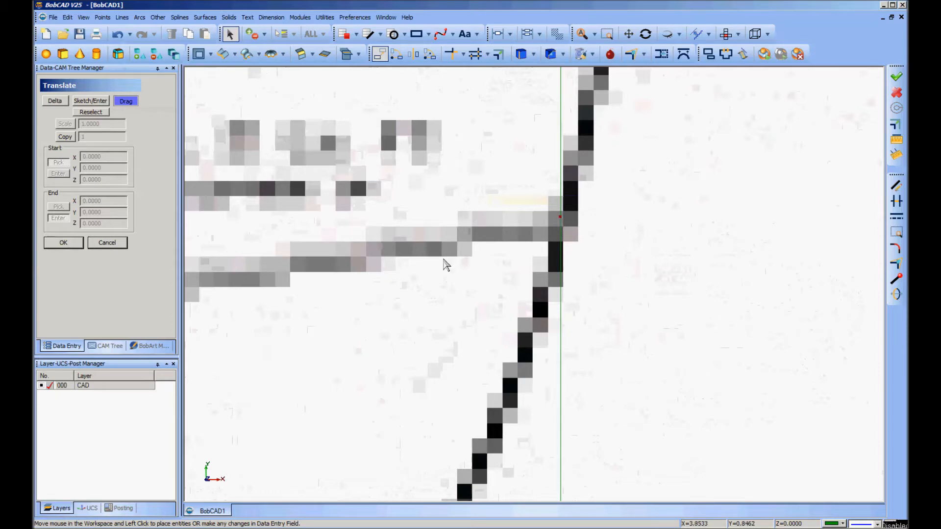
{"action": "left_click", "coordinate": [100, 244]}
- Sketch a vertical line from the profile's lowest stem point up past the centreline of the plan view
{"action": "scroll", "coordinate": [469, 211], "scroll_direction": "down", "scroll_amount": 7}
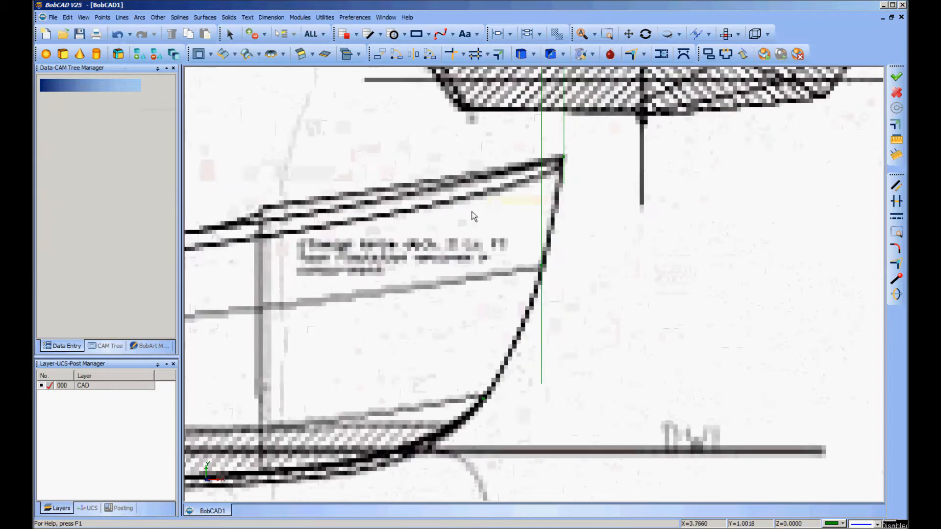
{"action": "middle_click_drag", "start_coordinate": [488, 238], "coordinate": [534, 361]}
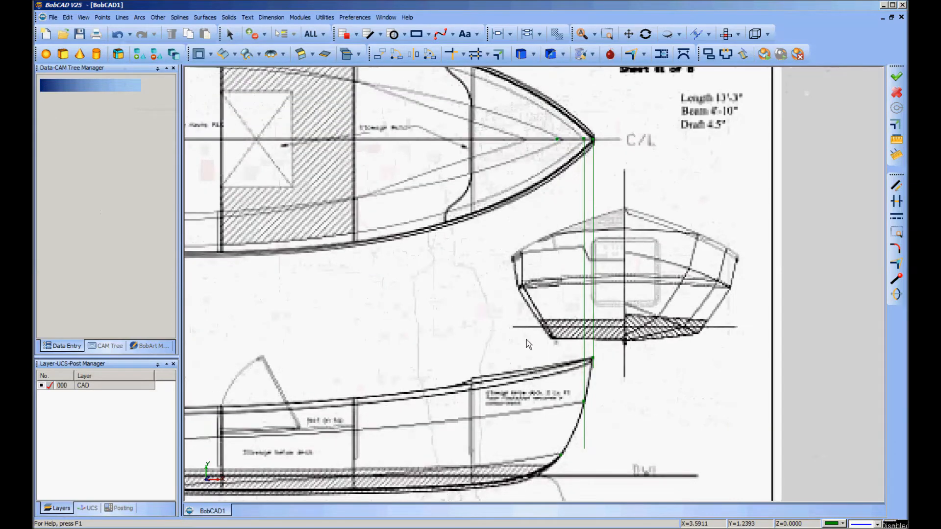
{"action": "left_click", "coordinate": [122, 17]}
{"action": "left_click", "coordinate": [138, 29]}
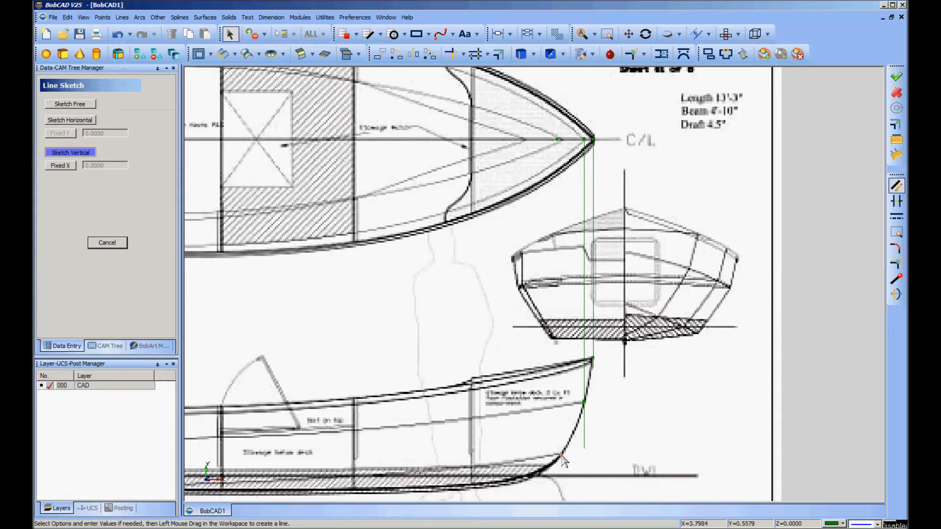
{"action": "left_click_drag", "start_coordinate": [561, 456], "coordinate": [562, 258]}
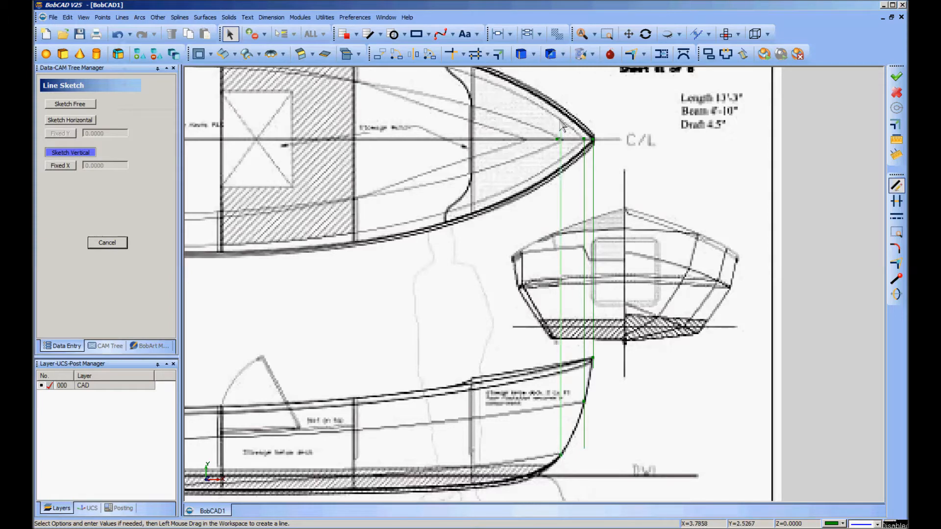
{"action": "middle_click_drag", "start_coordinate": [571, 204], "coordinate": [572, 209]}
{"action": "scroll", "coordinate": [573, 210], "scroll_direction": "up", "scroll_amount": 5}
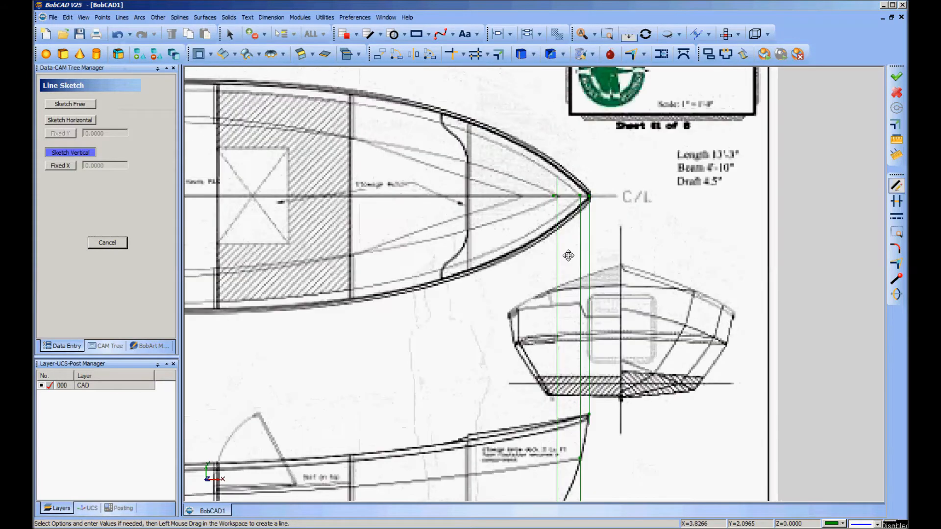
{"action": "scroll", "coordinate": [564, 254], "scroll_direction": "down", "scroll_amount": 5}
{"action": "scroll", "coordinate": [556, 336], "scroll_direction": "up", "scroll_amount": 6}
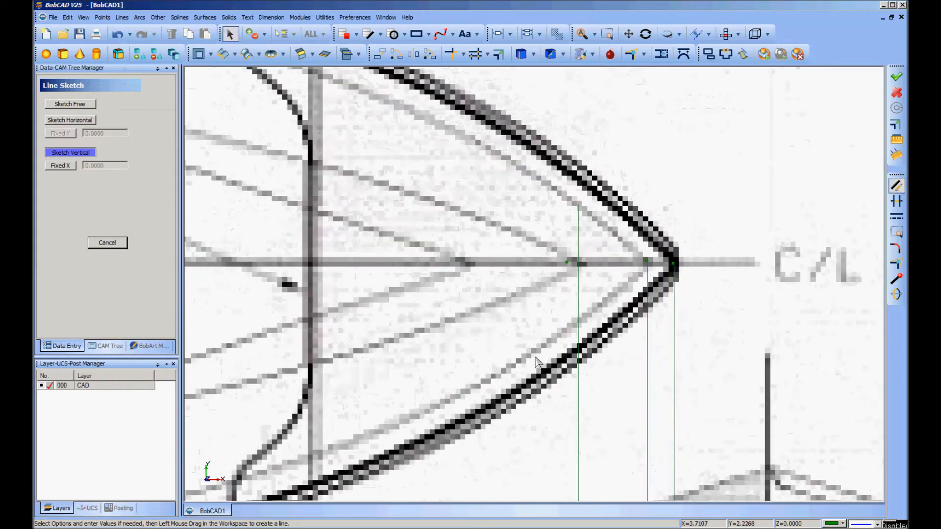
{"action": "left_click", "coordinate": [113, 242]}
- Translate the plan view's aftmost bow centreline point onto the vertical line from the lowest stem point using Drag
{"action": "left_click", "coordinate": [380, 54]}
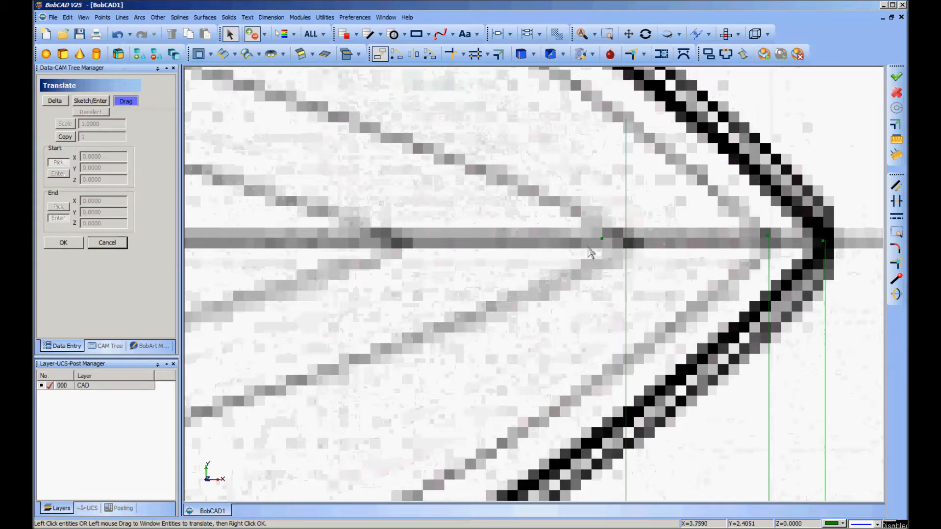
{"action": "left_click", "coordinate": [601, 239]}
{"action": "right_click", "coordinate": [596, 265]}
{"action": "left_click", "coordinate": [613, 265]}
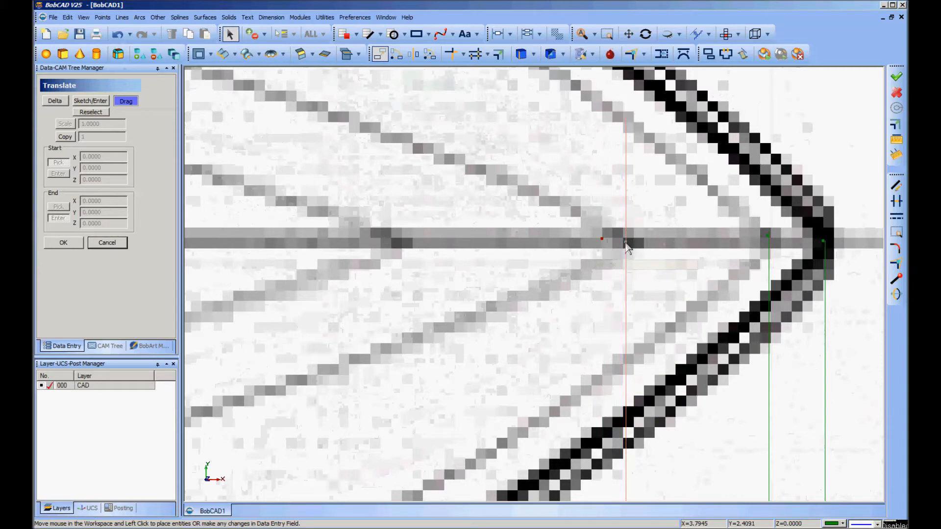
{"action": "left_click", "coordinate": [626, 239]}
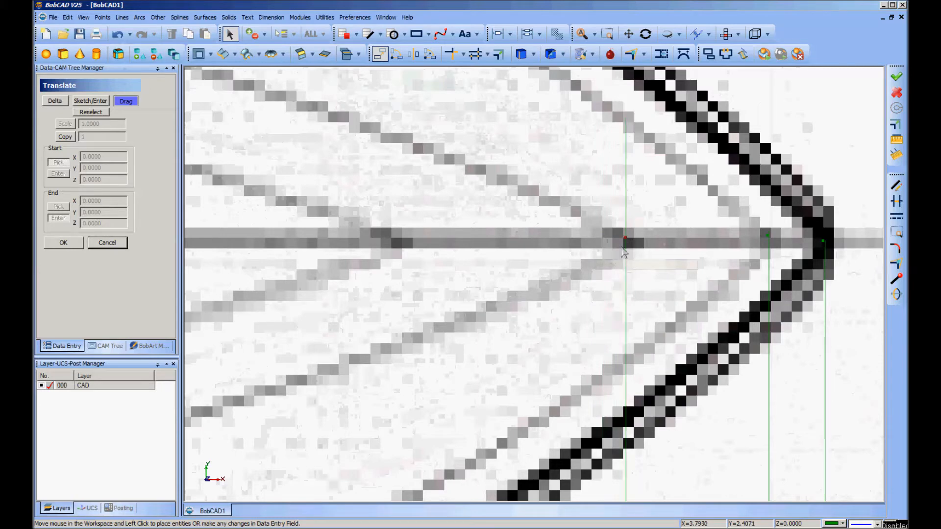
{"action": "left_click", "coordinate": [111, 243]}
- Examine how the vertical lines at the bow and stern align the points between the plan and profile views
{"action": "scroll", "coordinate": [392, 305], "scroll_direction": "down", "scroll_amount": 3}
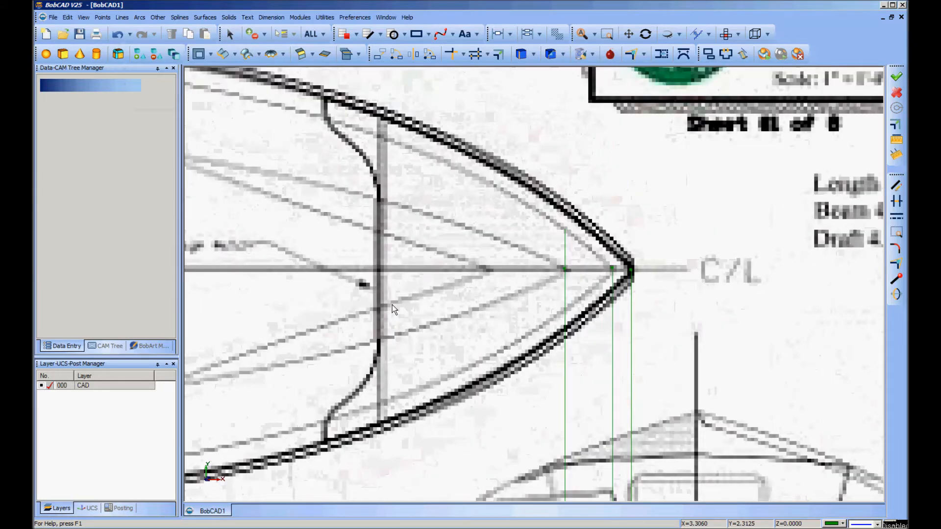
{"action": "scroll", "coordinate": [392, 305], "scroll_direction": "down", "scroll_amount": 5}
{"action": "middle_click_drag", "start_coordinate": [430, 313], "coordinate": [486, 290]}
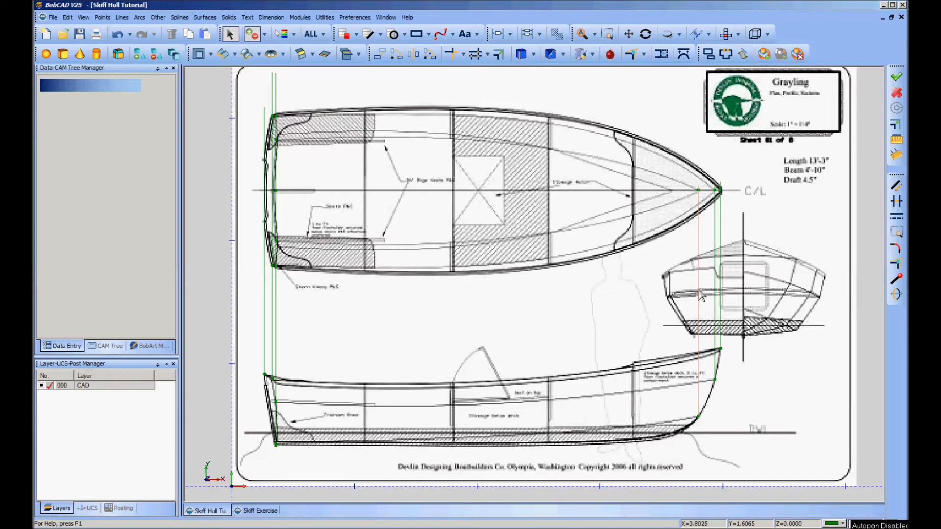
{"action": "scroll", "coordinate": [395, 333], "scroll_direction": "up", "scroll_amount": 5}
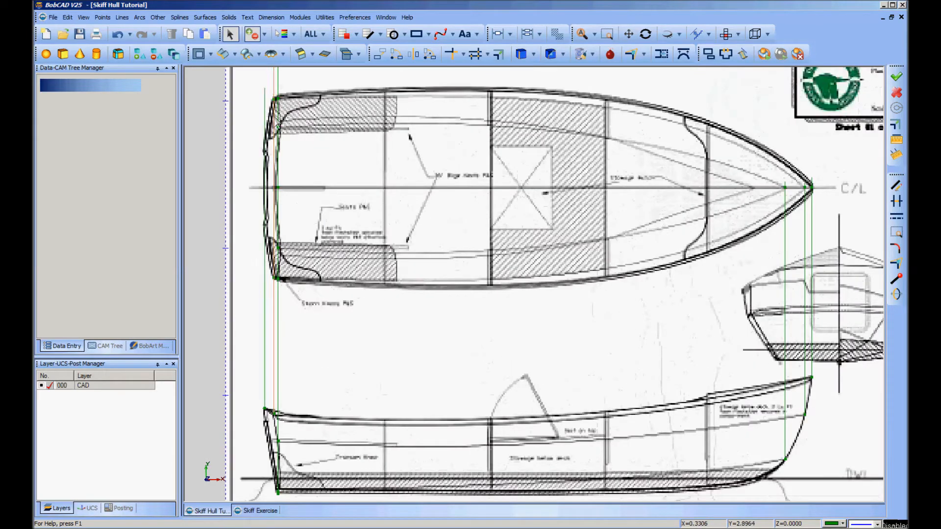
{"action": "mouse_move", "coordinate": [353, 358]}
{"action": "middle_mouse_down"}
{"action": "mouse_move", "coordinate": [362, 280]}
{"action": "mouse_move", "coordinate": [405, 279]}
{"action": "mouse_move", "coordinate": [450, 309]}
{"action": "middle_mouse_up"}
{"action": "scroll", "coordinate": [450, 310], "scroll_direction": "up", "scroll_amount": 4}
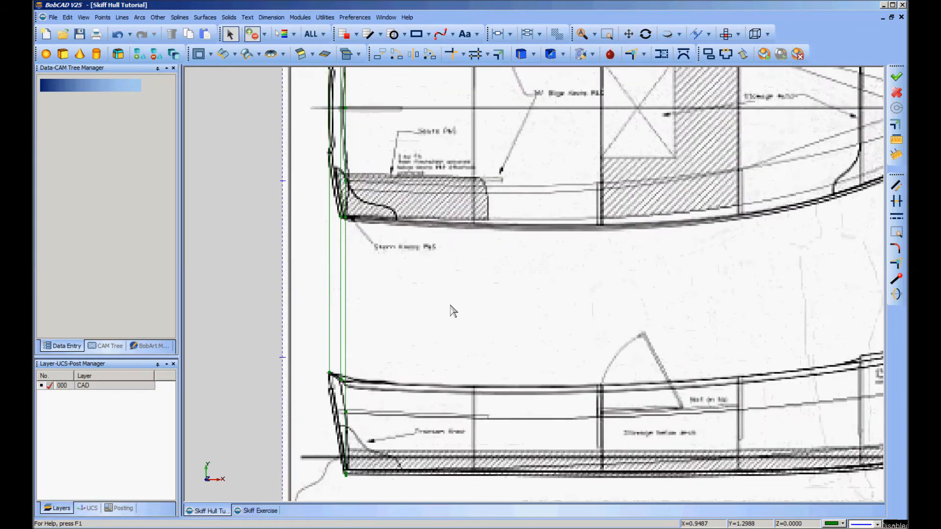
{"action": "middle_click_drag", "start_coordinate": [454, 317], "coordinate": [504, 284]}
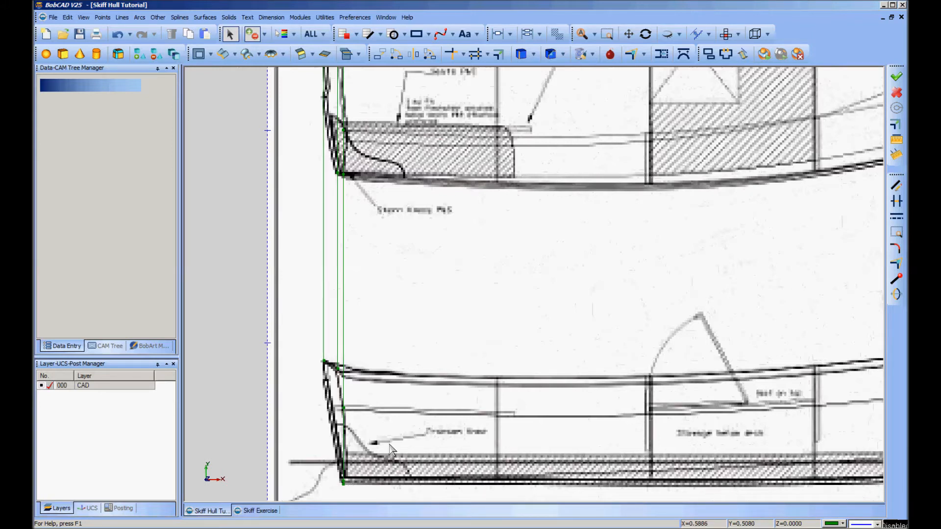
{"action": "middle_click_drag", "start_coordinate": [368, 238], "coordinate": [404, 287]}
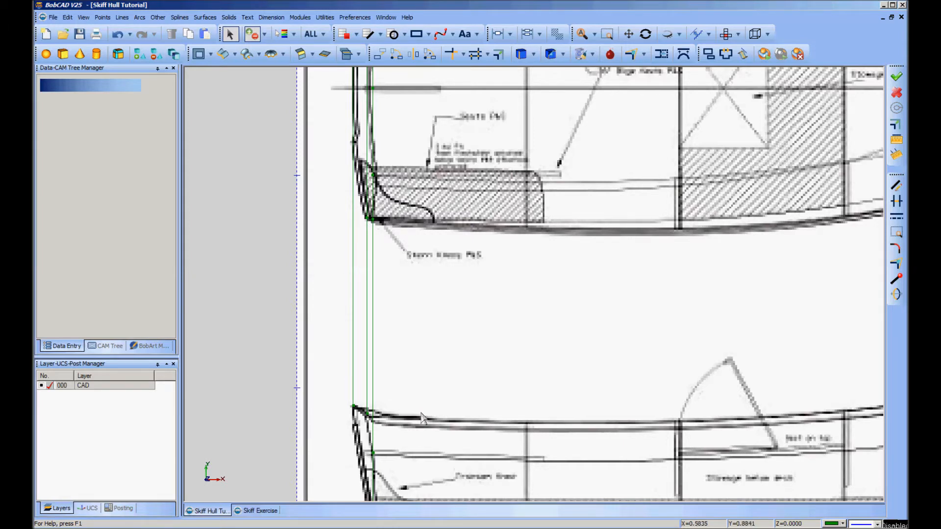
{"action": "scroll", "coordinate": [420, 415], "scroll_direction": "down", "scroll_amount": 2}
{"action": "scroll", "coordinate": [422, 419], "scroll_direction": "down", "scroll_amount": 1}
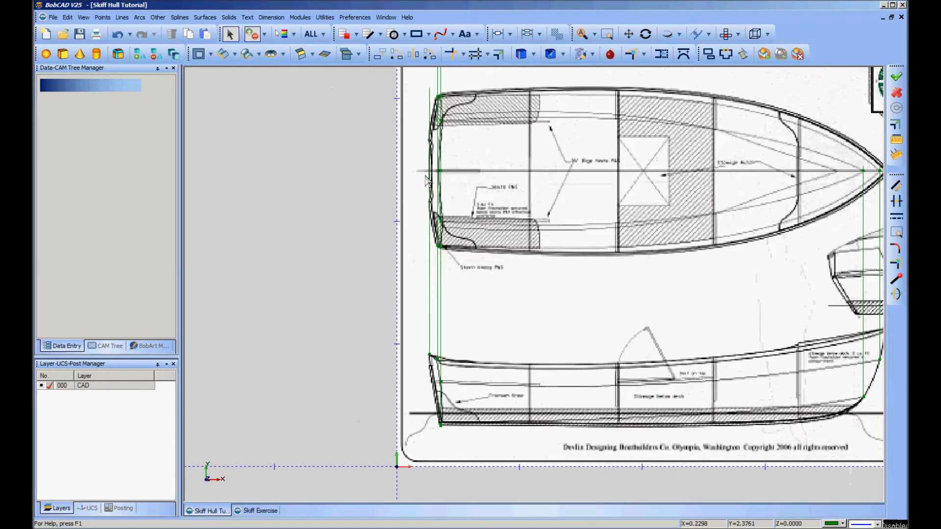
- Add a new layer named Side Curves
{"action": "middle_click_drag", "start_coordinate": [684, 306], "coordinate": [551, 326]}
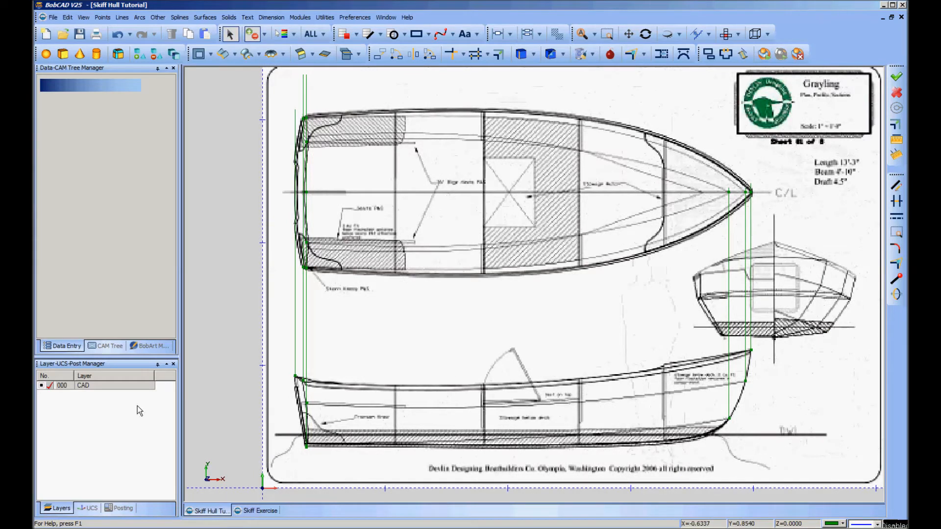
{"action": "right_click", "coordinate": [97, 411]}
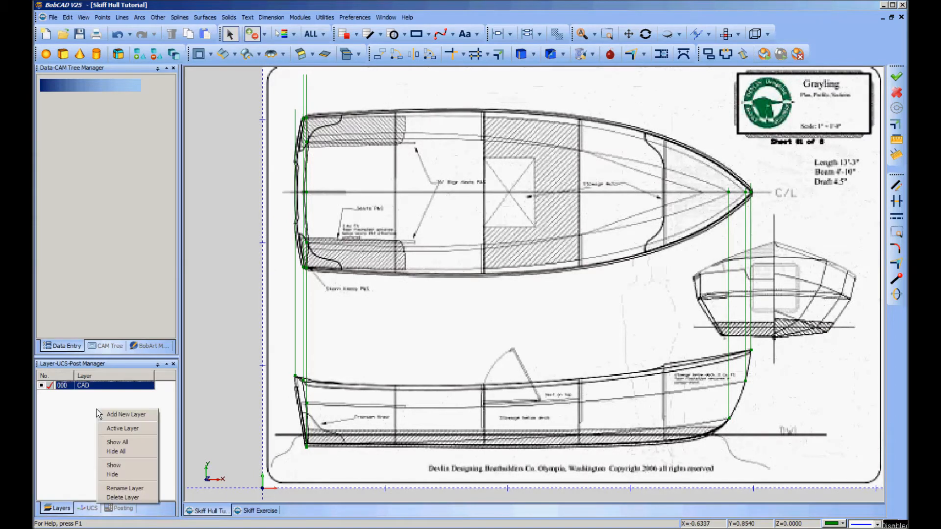
{"action": "left_click", "coordinate": [127, 415]}
{"action": "key", "text": "BackSpace"}
{"action": "type", "text": "Side Curves"}
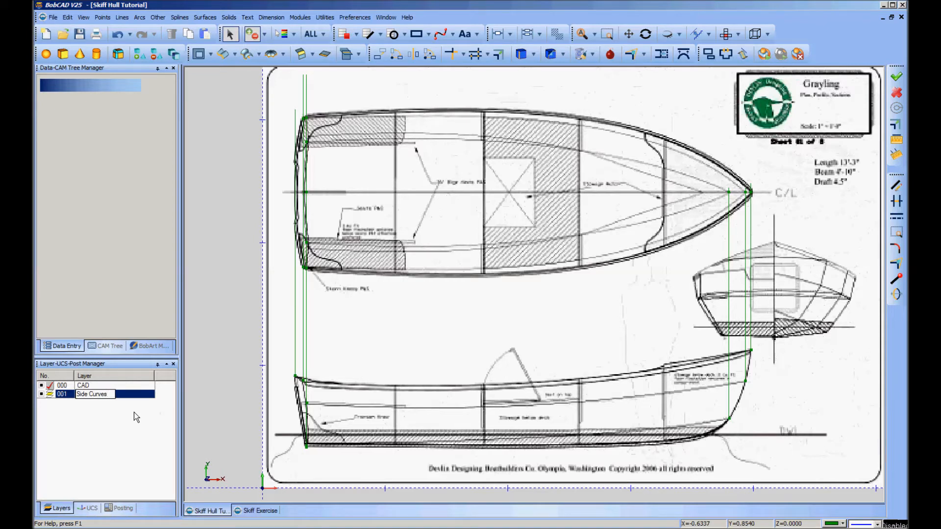
{"action": "key", "text": "Return"}
- Add another layer named Top Curves
{"action": "right_click", "coordinate": [96, 410]}
{"action": "left_click", "coordinate": [120, 413]}
{"action": "type", "text": "Top"}
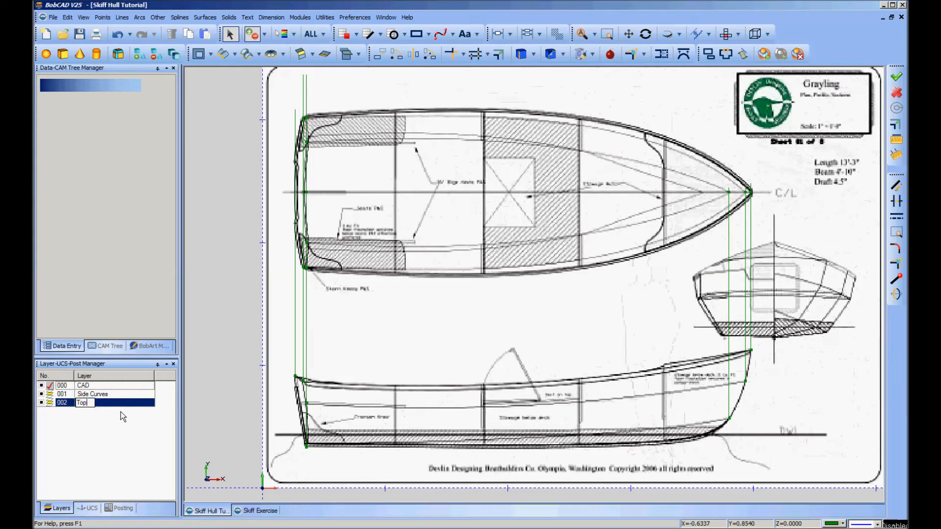
{"action": "type", "text": " Curves"}
{"action": "key", "text": "Return"}
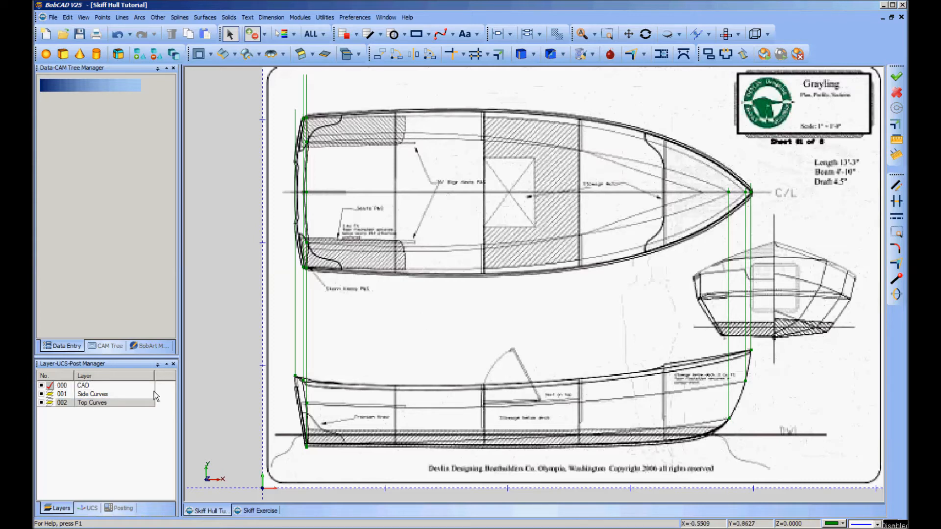
- Make the Side Curves layer active, and switch the active layer to Top Curves
{"action": "left_click", "coordinate": [50, 396]}
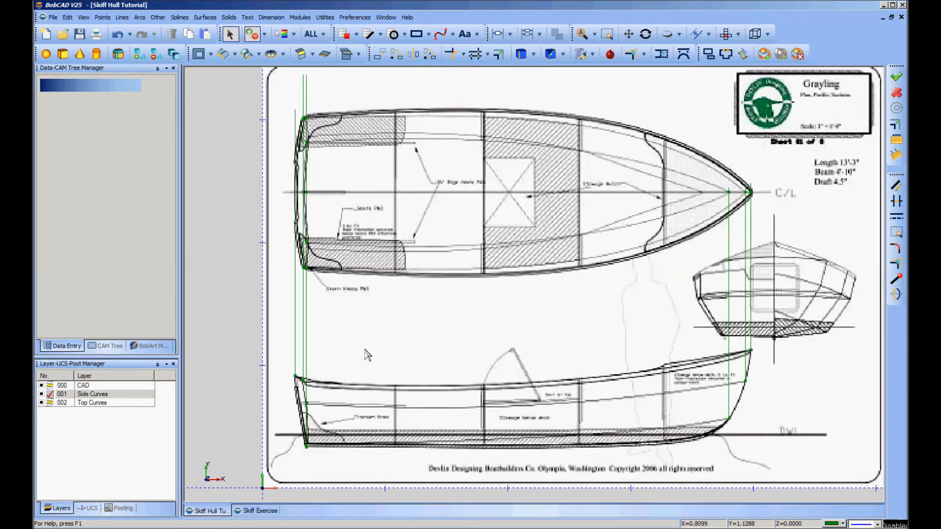
{"action": "middle_click_drag", "start_coordinate": [385, 352], "coordinate": [376, 341]}
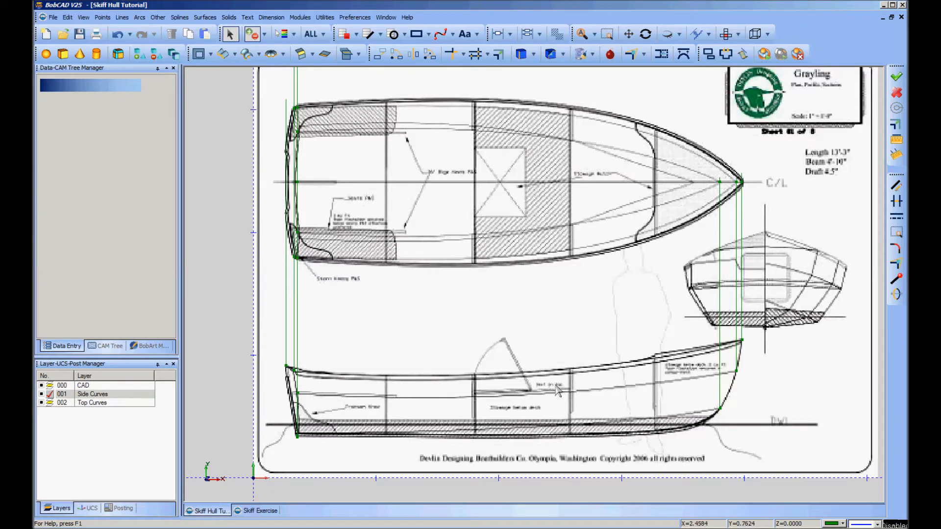
{"action": "scroll", "coordinate": [447, 324], "scroll_direction": "up", "scroll_amount": 3}
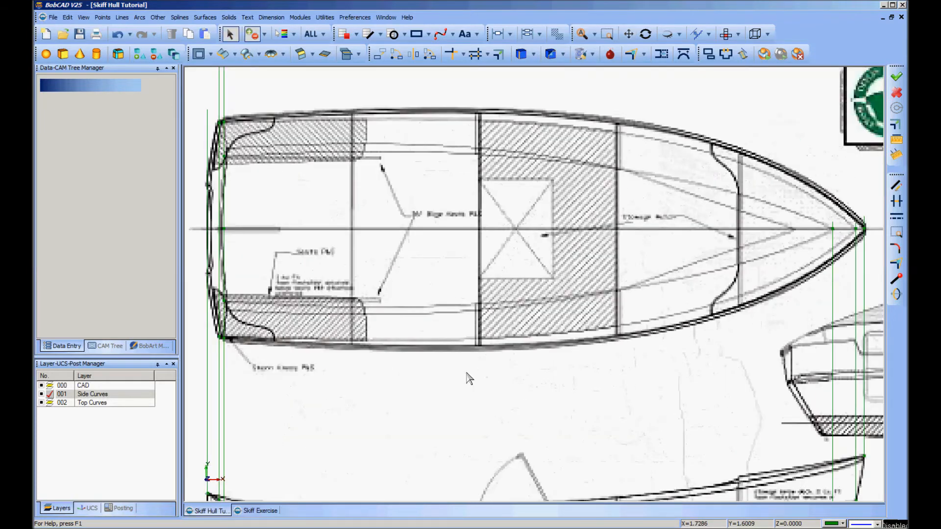
{"action": "left_click", "coordinate": [50, 402]}
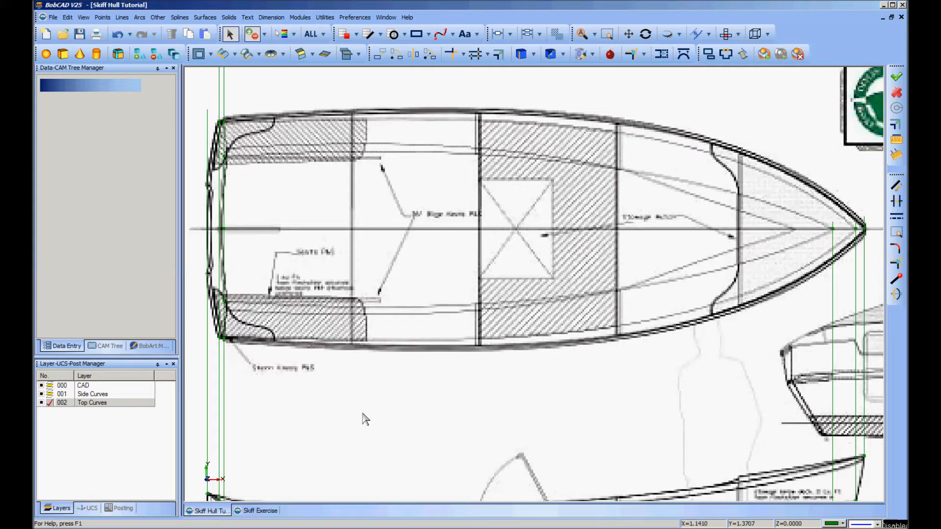
{"action": "scroll", "coordinate": [373, 423], "scroll_direction": "down", "scroll_amount": 2}
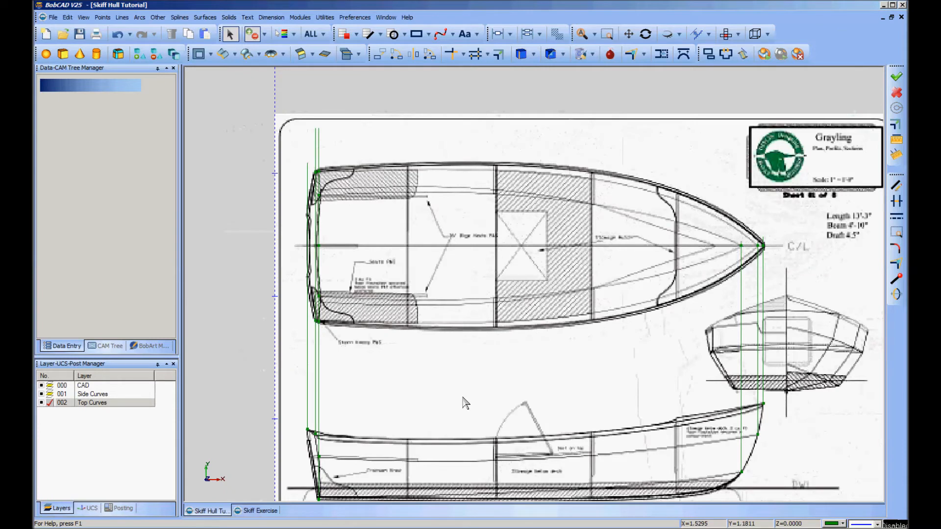
{"action": "middle_click_drag", "start_coordinate": [465, 403], "coordinate": [434, 373]}
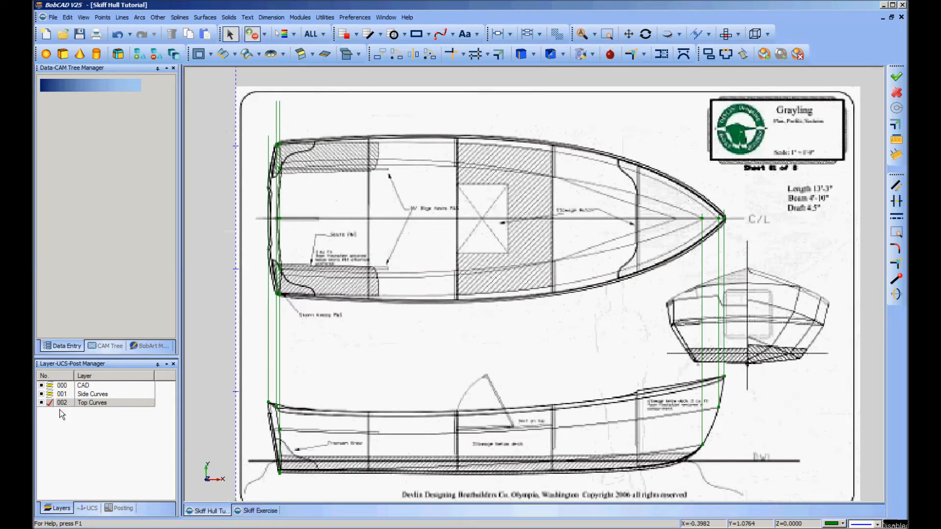
- On the Side Curves layer, start a fitted spline just aft of the profile's transom top and trace the sheer line's first points
{"action": "double_click", "coordinate": [51, 394]}
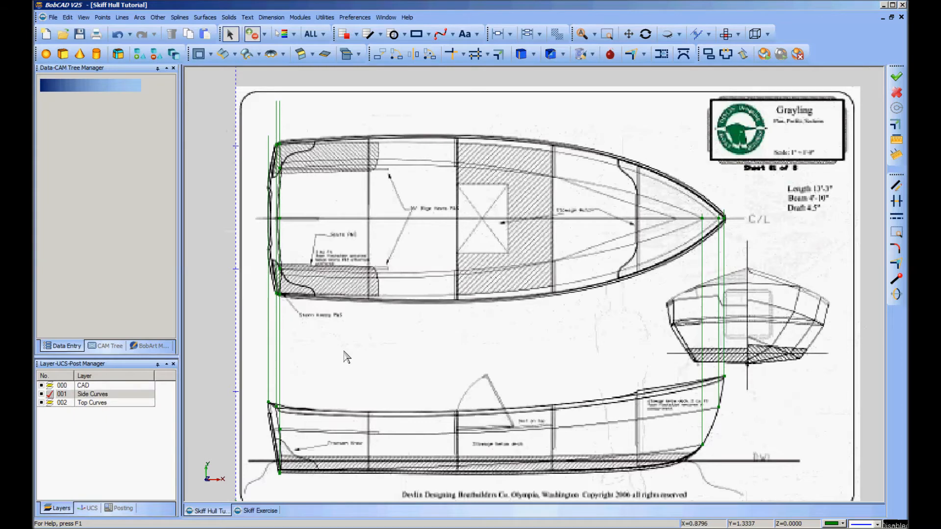
{"action": "middle_click_drag", "start_coordinate": [347, 357], "coordinate": [378, 308]}
{"action": "scroll", "coordinate": [321, 358], "scroll_direction": "up", "scroll_amount": 2}
{"action": "middle_click_drag", "start_coordinate": [319, 356], "coordinate": [376, 354]}
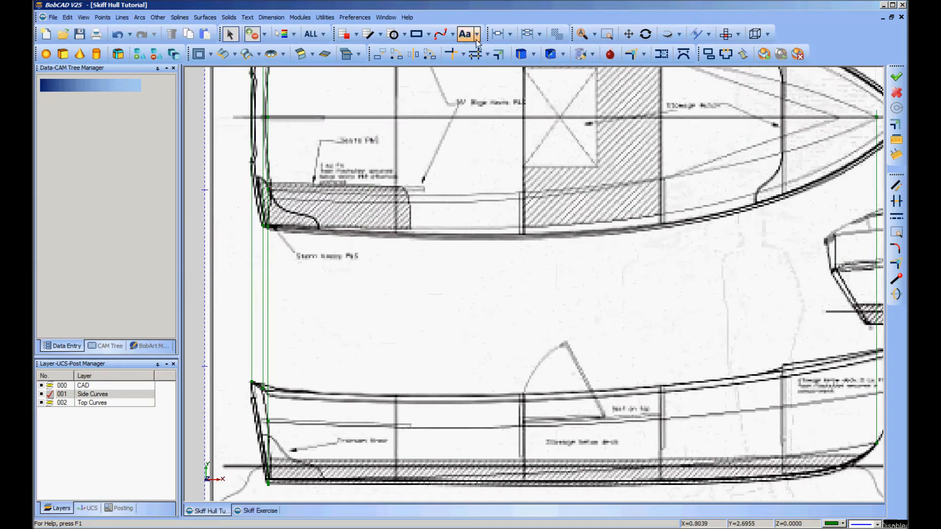
{"action": "left_click", "coordinate": [452, 34]}
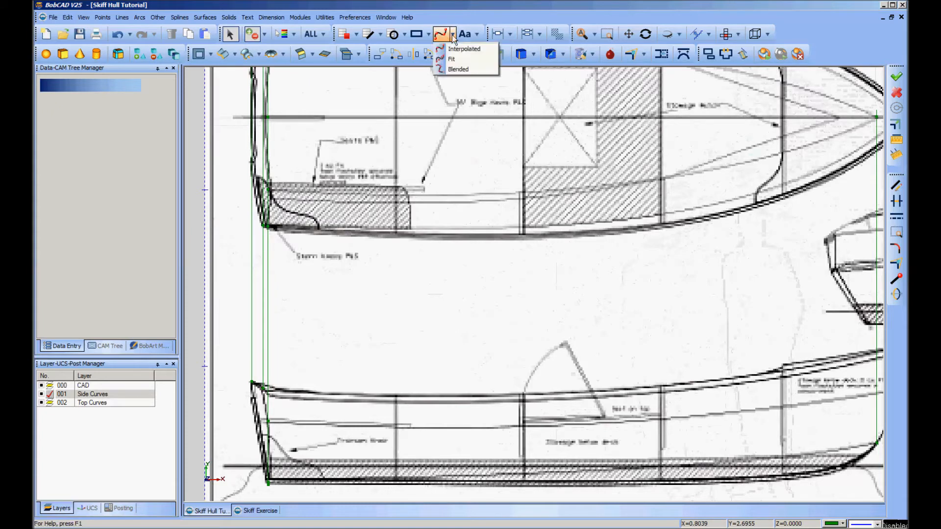
{"action": "left_click", "coordinate": [459, 60]}
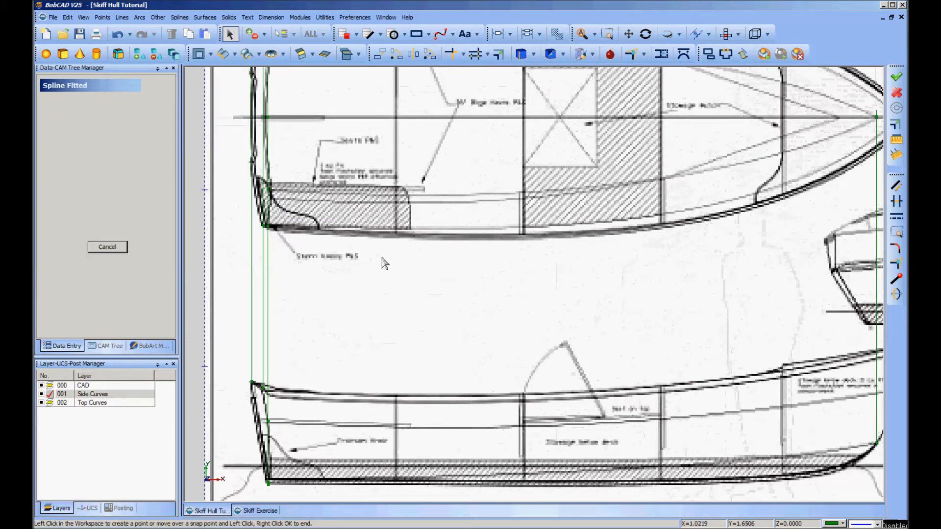
{"action": "mouse_move", "coordinate": [307, 399]}
{"action": "middle_mouse_down"}
{"action": "mouse_move", "coordinate": [337, 346]}
{"action": "mouse_move", "coordinate": [409, 311]}
{"action": "middle_mouse_up"}
{"action": "scroll", "coordinate": [407, 318], "scroll_direction": "up", "scroll_amount": 5}
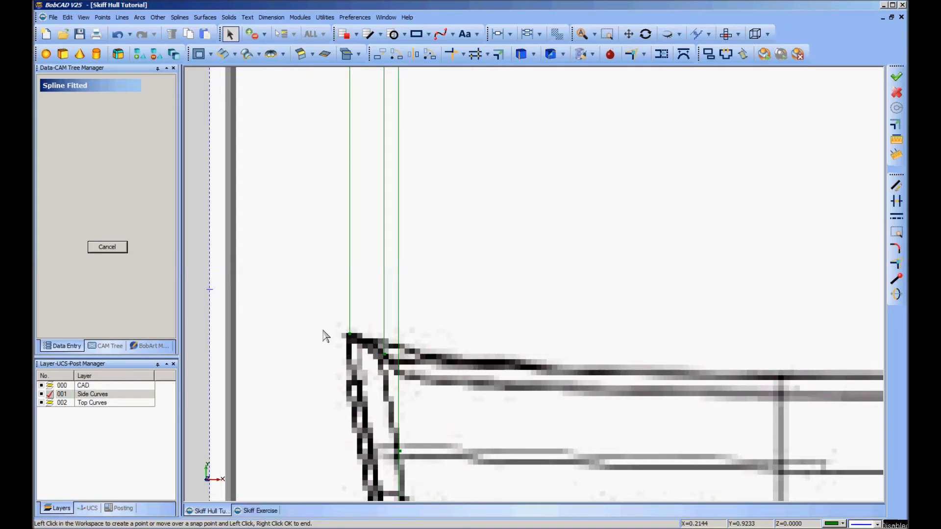
{"action": "left_click", "coordinate": [322, 330]}
{"action": "left_click", "coordinate": [354, 336]}
{"action": "left_click", "coordinate": [371, 341]}
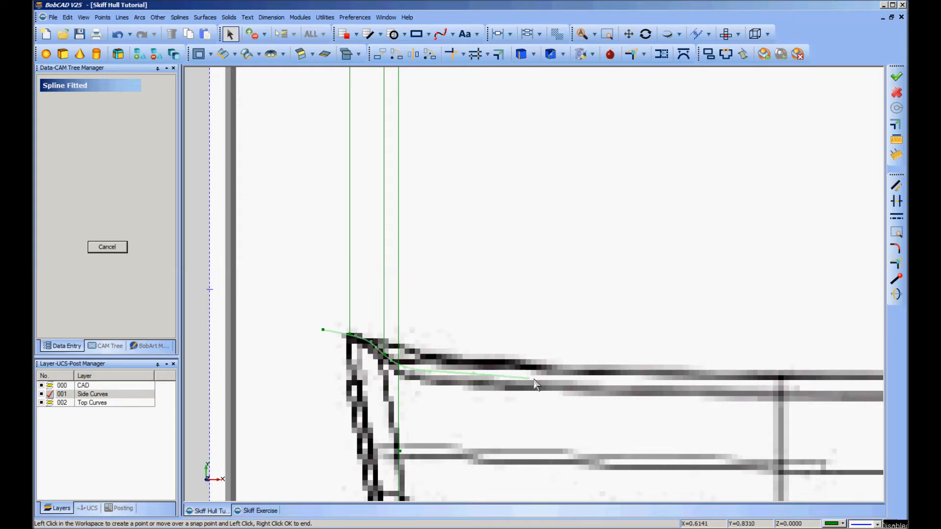
- Continue the fitted spline forward along the profile's sheer line through the stem-top point, and finish it just beyond the bow
{"action": "scroll", "coordinate": [387, 324], "scroll_direction": "down", "scroll_amount": 2}
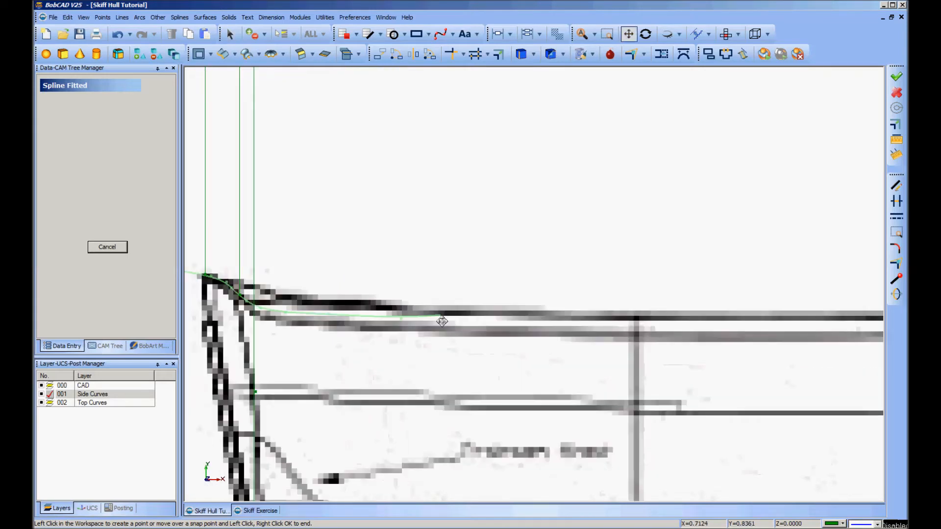
{"action": "scroll", "coordinate": [534, 310], "scroll_direction": "down", "scroll_amount": 1}
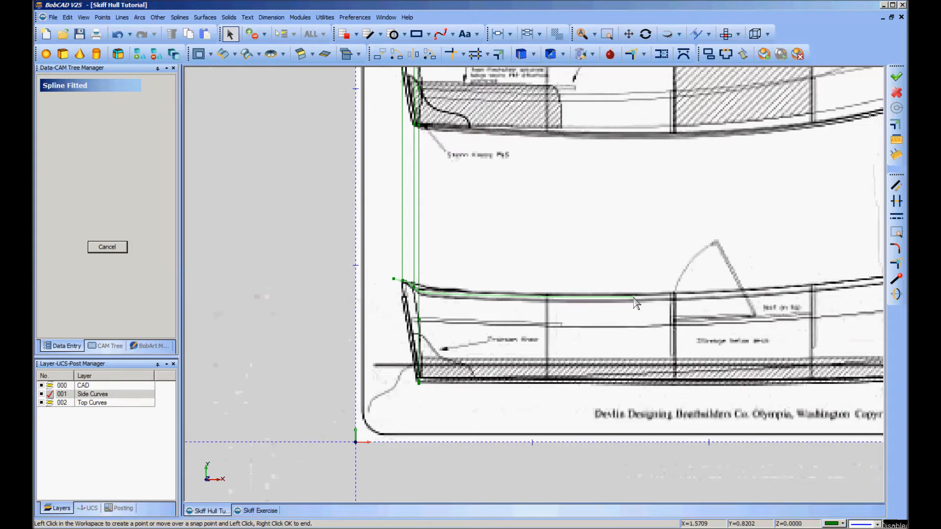
{"action": "middle_click_drag", "start_coordinate": [683, 299], "coordinate": [407, 288]}
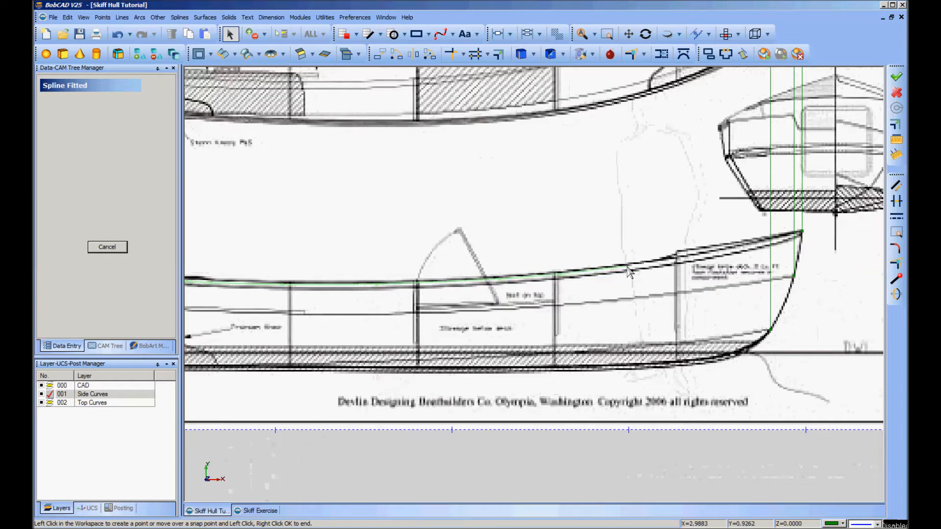
{"action": "middle_click_drag", "start_coordinate": [627, 268], "coordinate": [469, 281]}
{"action": "scroll", "coordinate": [469, 283], "scroll_direction": "up", "scroll_amount": 3}
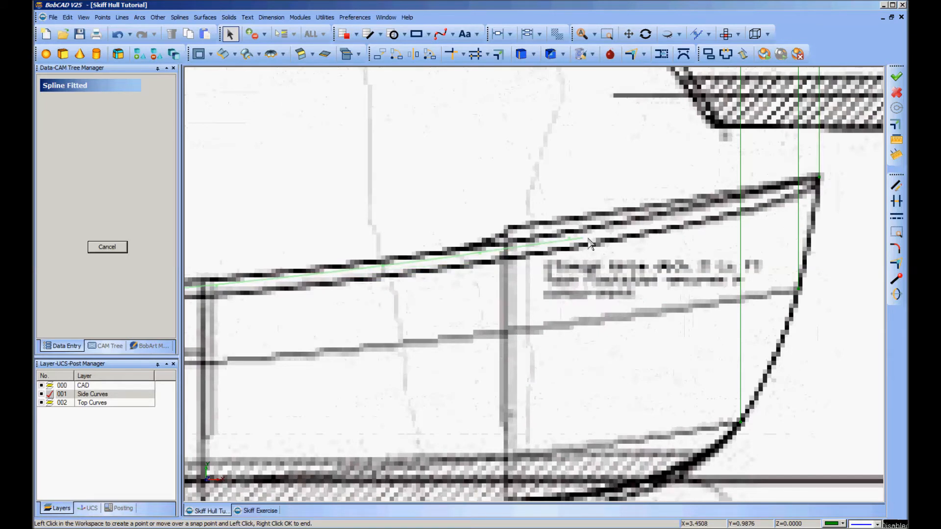
{"action": "left_click", "coordinate": [509, 245]}
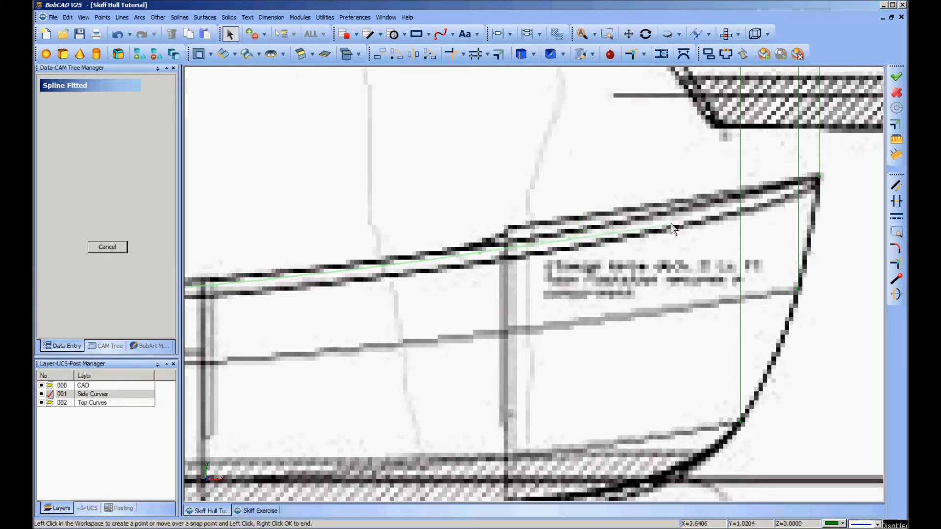
{"action": "middle_click_drag", "start_coordinate": [685, 221], "coordinate": [418, 243]}
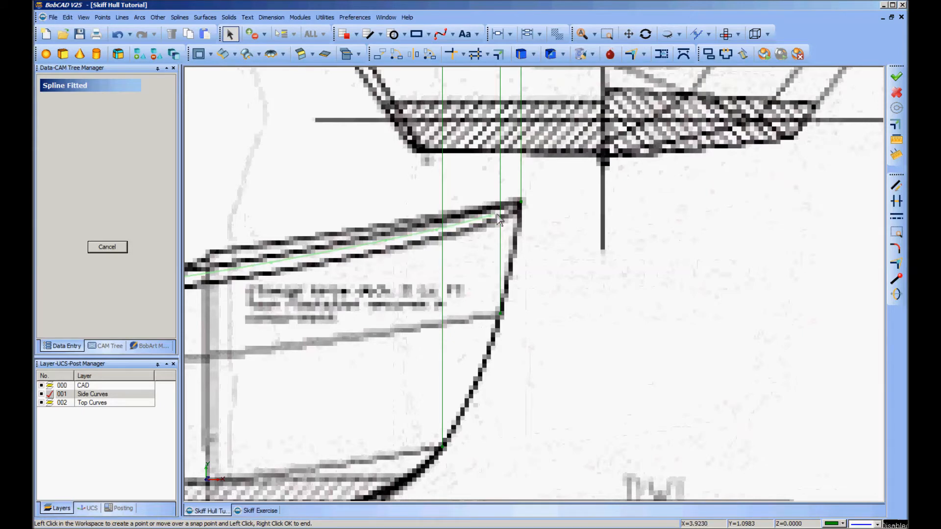
{"action": "left_click", "coordinate": [521, 201]}
{"action": "right_click", "coordinate": [559, 217]}
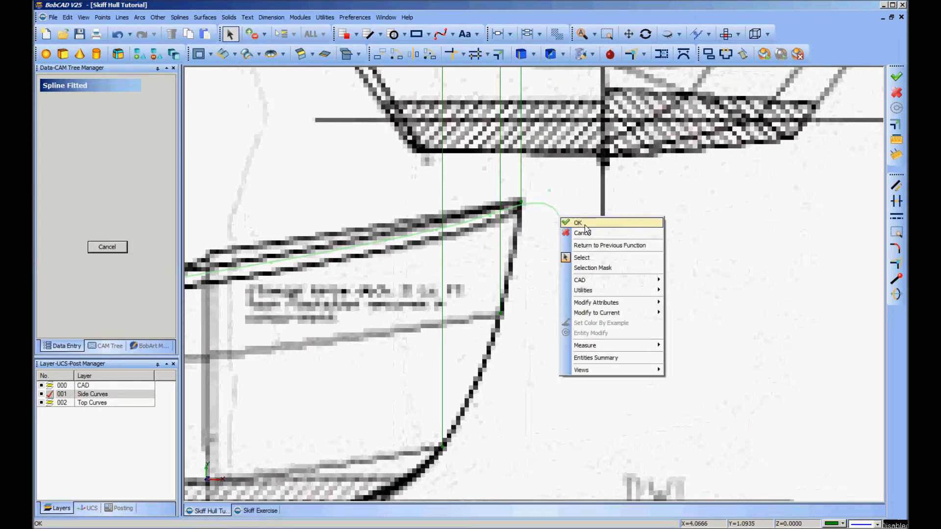
{"action": "left_click", "coordinate": [584, 225]}
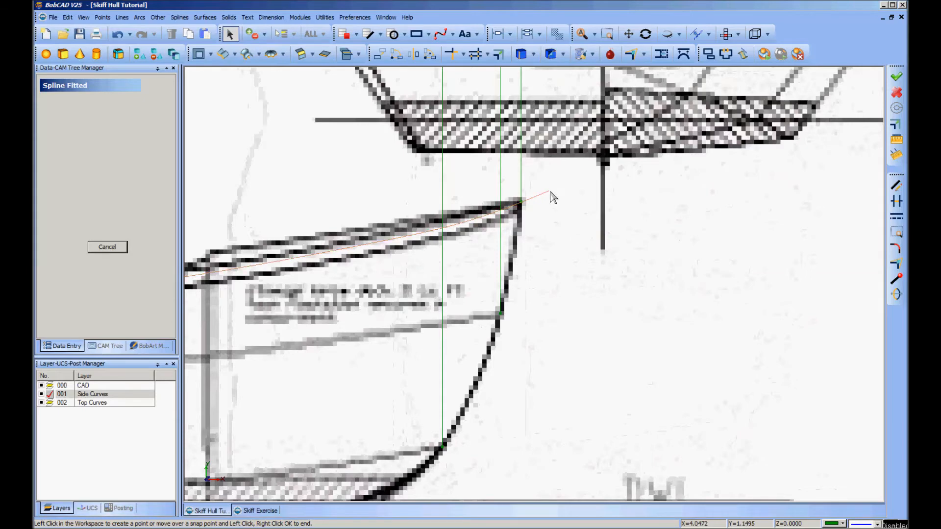
- Make the Top Curves layer active and start a fitted spline at the plan view's stern along the lower inner hull line
{"action": "scroll", "coordinate": [545, 296], "scroll_direction": "down", "scroll_amount": 5}
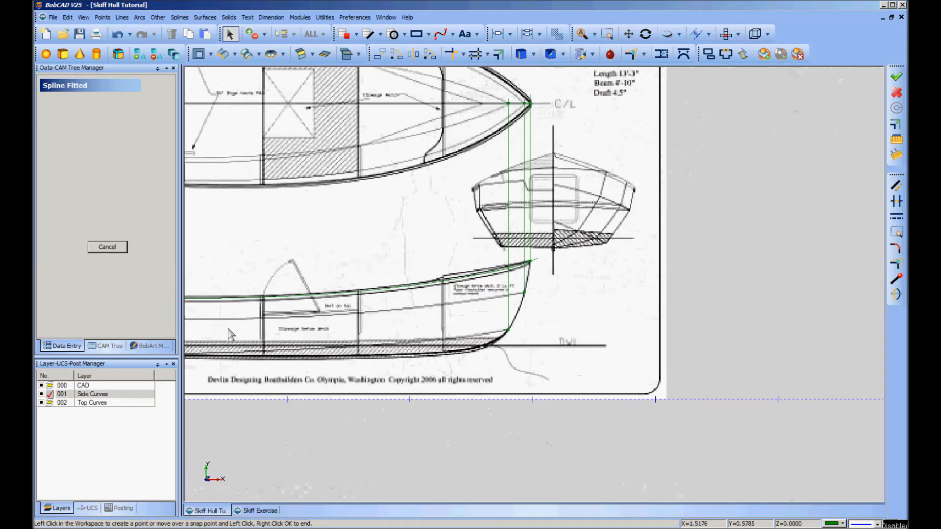
{"action": "middle_click_drag", "start_coordinate": [235, 335], "coordinate": [510, 330]}
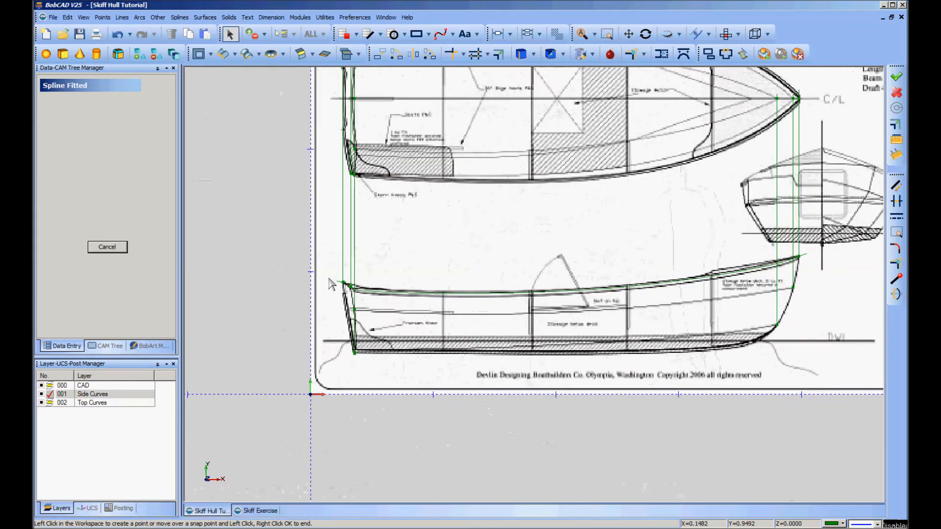
{"action": "middle_click_drag", "start_coordinate": [371, 305], "coordinate": [357, 401]}
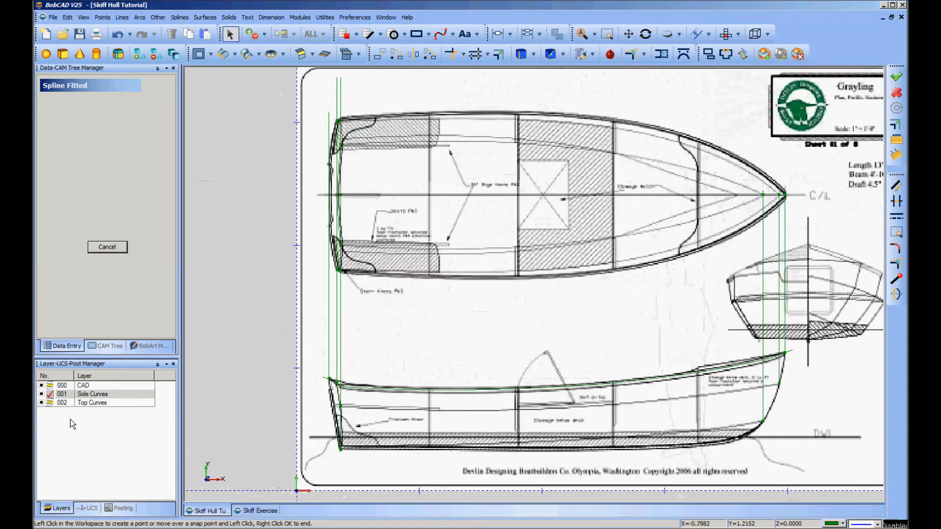
{"action": "left_click", "coordinate": [48, 403]}
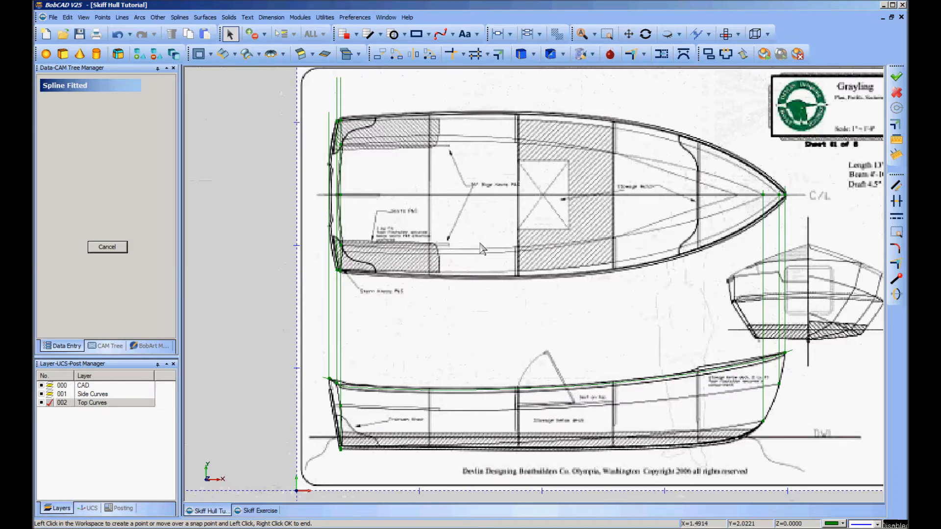
{"action": "scroll", "coordinate": [480, 249], "scroll_direction": "up", "scroll_amount": 4}
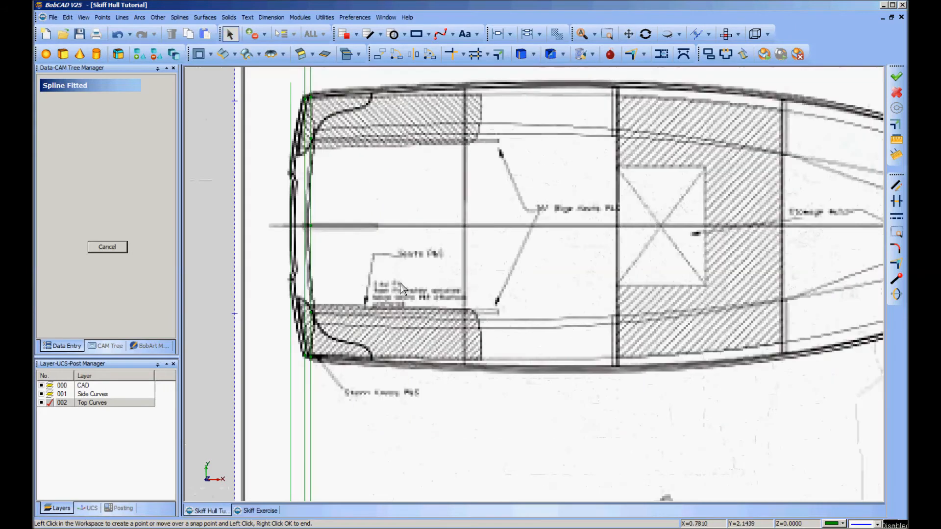
{"action": "scroll", "coordinate": [402, 288], "scroll_direction": "up", "scroll_amount": 1}
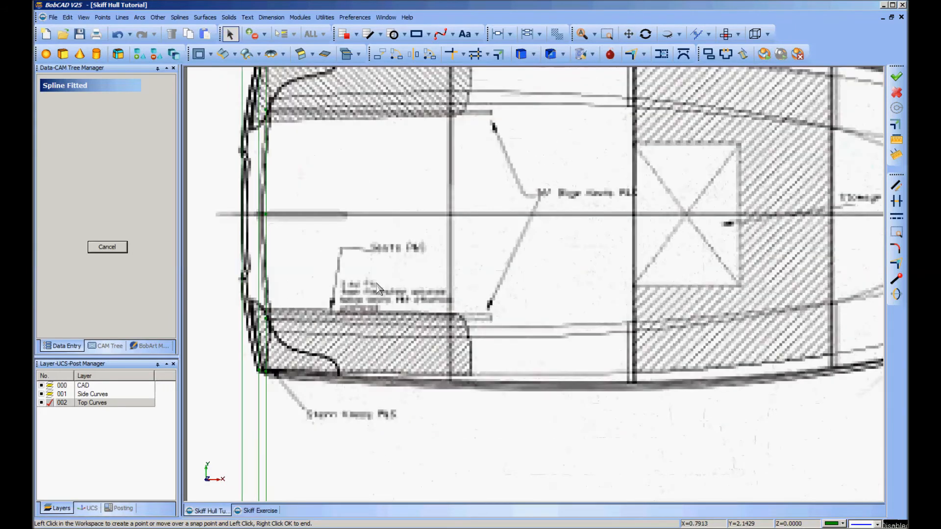
{"action": "left_click", "coordinate": [271, 323]}
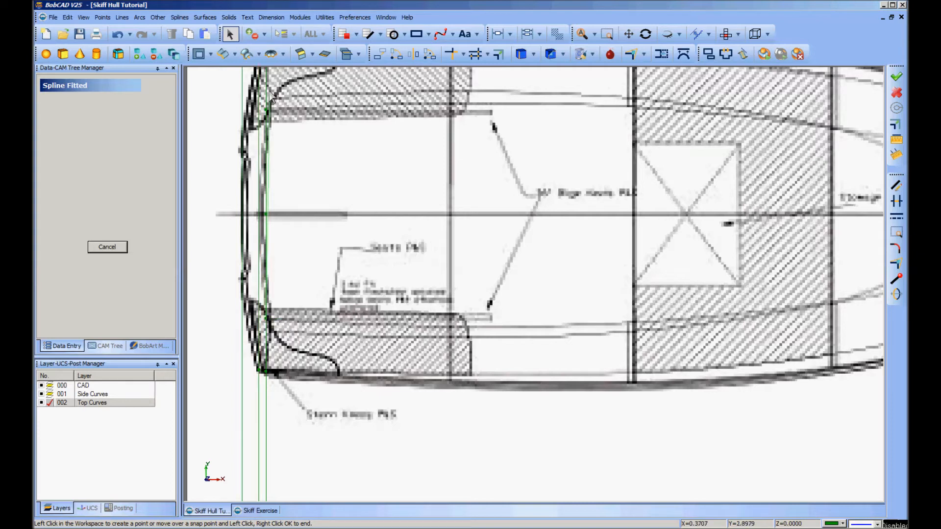
{"action": "left_click", "coordinate": [265, 319]}
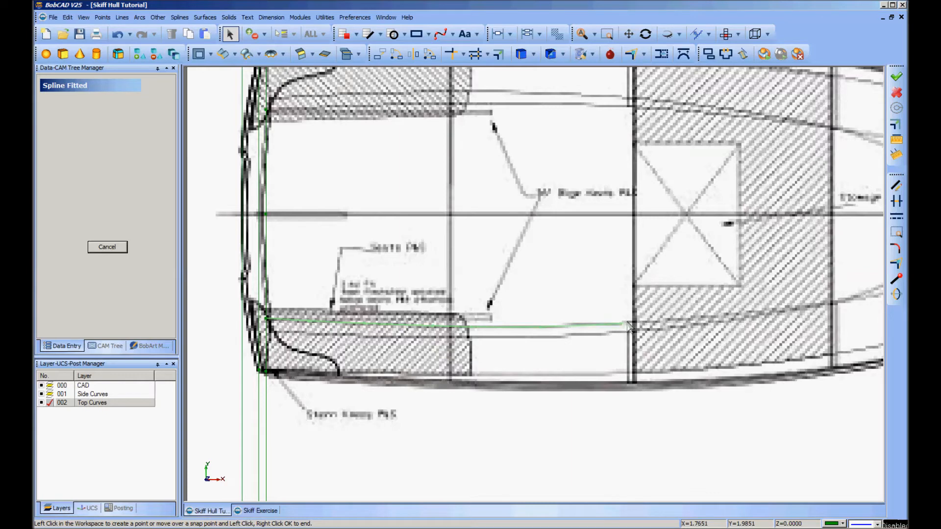
- Continue the fitted spline along the plan view's lower inner hull line through its centreline point at the bow, and finish it just beyond
{"action": "middle_click_drag", "start_coordinate": [716, 318], "coordinate": [391, 310]}
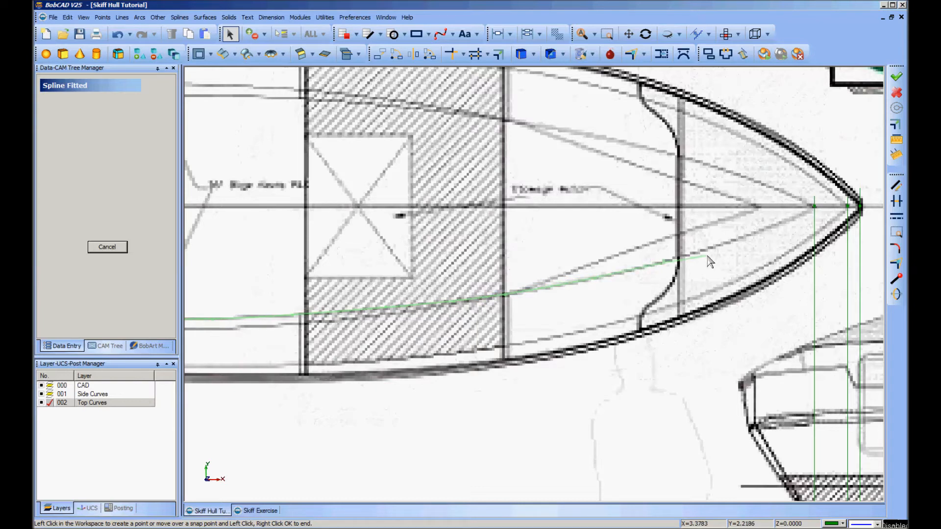
{"action": "mouse_move", "coordinate": [740, 248]}
{"action": "middle_mouse_down"}
{"action": "mouse_move", "coordinate": [542, 288]}
{"action": "mouse_move", "coordinate": [493, 270]}
{"action": "middle_mouse_up"}
{"action": "scroll", "coordinate": [493, 270], "scroll_direction": "up", "scroll_amount": 3}
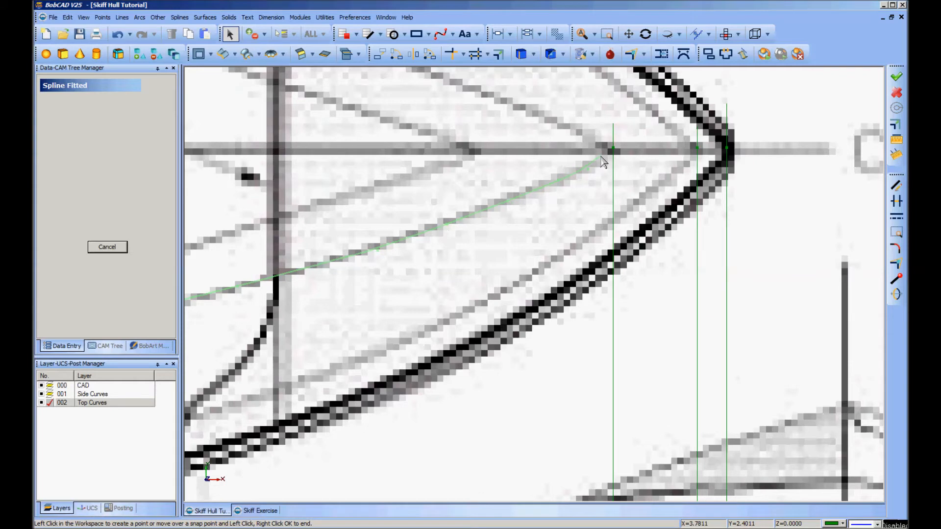
{"action": "left_click", "coordinate": [612, 148]}
{"action": "right_click", "coordinate": [639, 135]}
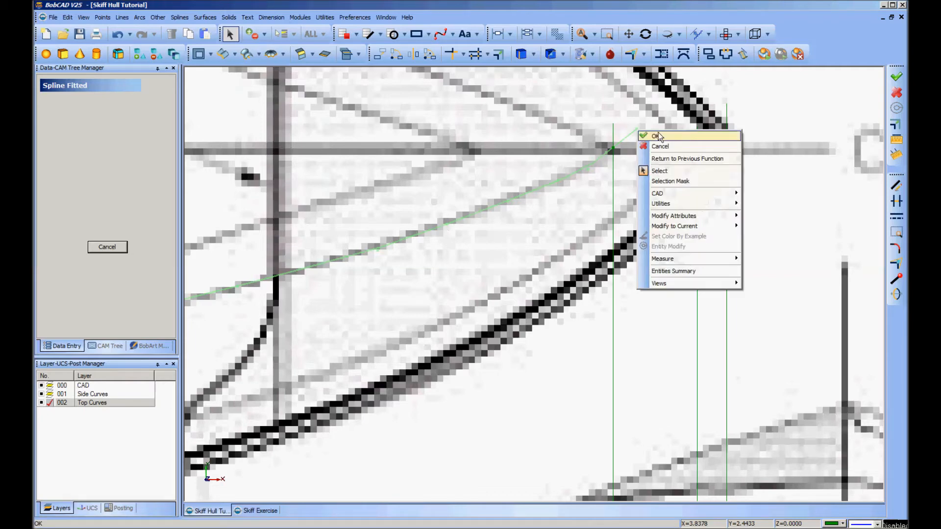
{"action": "left_click", "coordinate": [658, 137]}
- Start a fitted spline at the plan view's stern and trace the upper inner hull line forward towards the bow
{"action": "scroll", "coordinate": [660, 140], "scroll_direction": "down", "scroll_amount": 5}
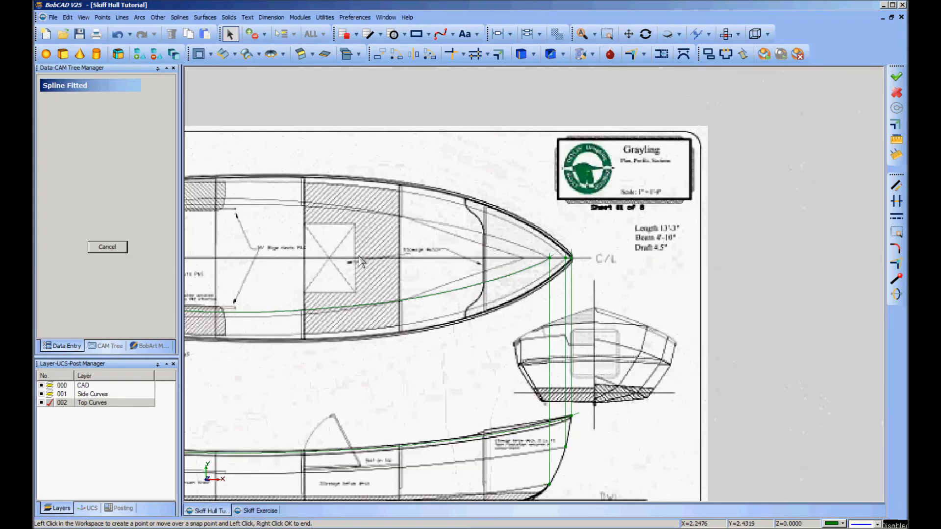
{"action": "mouse_move", "coordinate": [360, 256]}
{"action": "middle_mouse_down"}
{"action": "mouse_move", "coordinate": [523, 287]}
{"action": "mouse_move", "coordinate": [558, 278]}
{"action": "middle_mouse_up"}
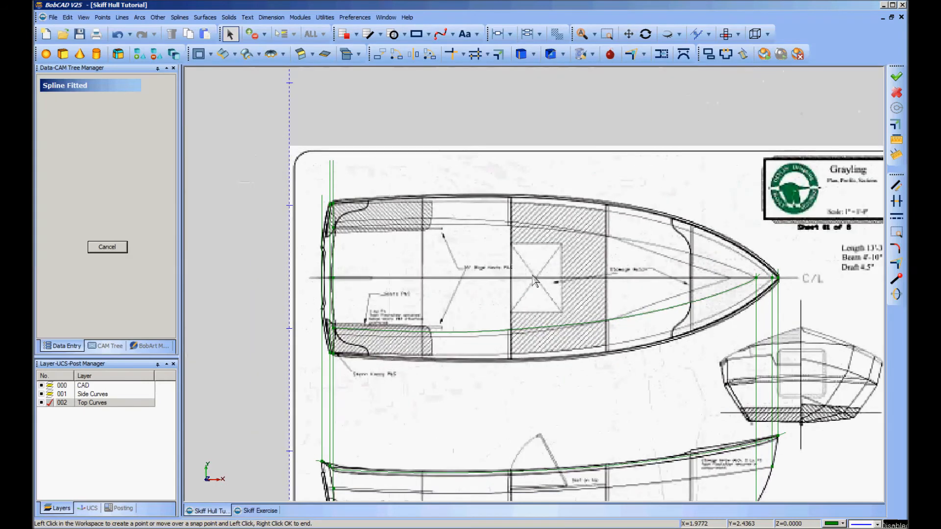
{"action": "scroll", "coordinate": [387, 292], "scroll_direction": "up", "scroll_amount": 4}
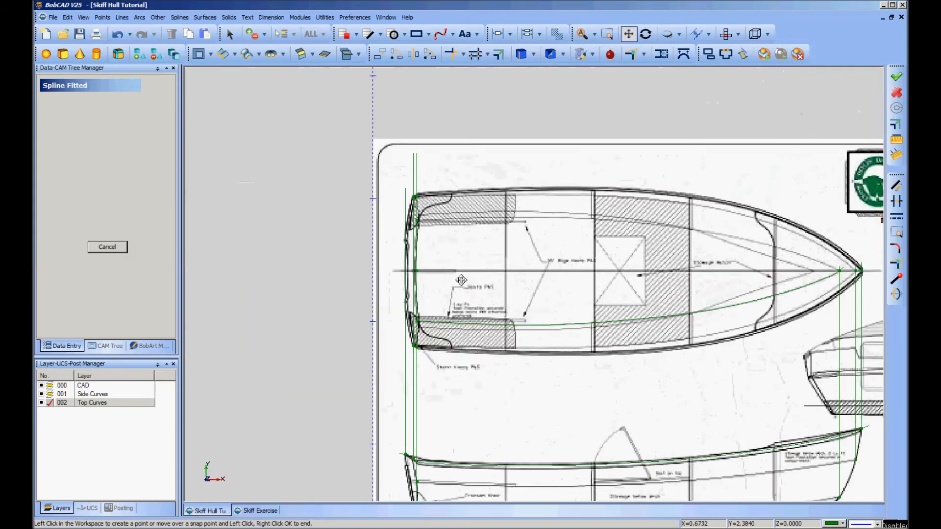
{"action": "middle_click_drag", "start_coordinate": [377, 239], "coordinate": [425, 309]}
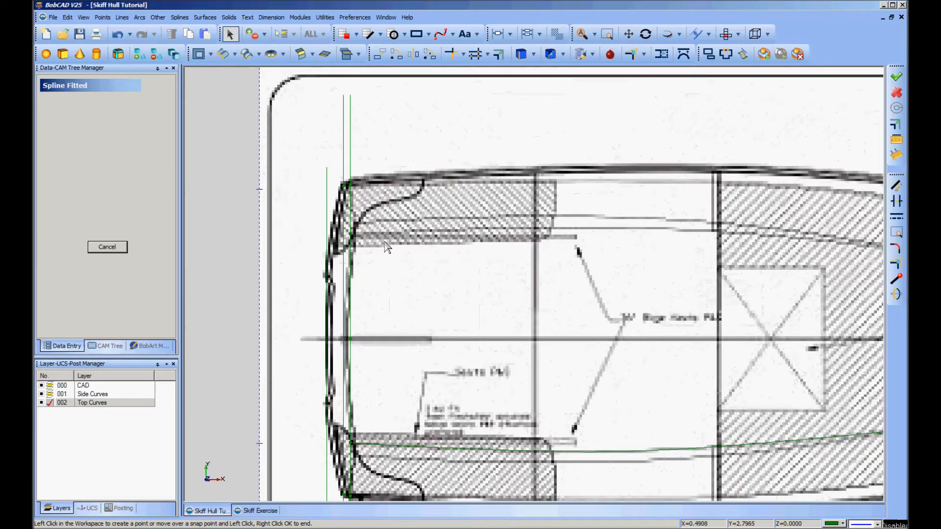
{"action": "left_click", "coordinate": [351, 235]}
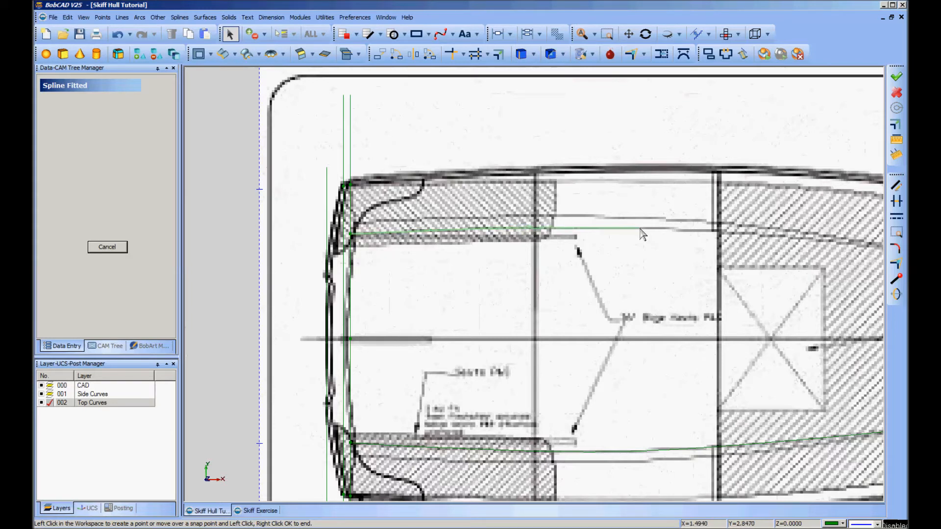
{"action": "mouse_move", "coordinate": [701, 255]}
{"action": "middle_mouse_down"}
{"action": "mouse_move", "coordinate": [477, 230]}
{"action": "mouse_move", "coordinate": [420, 242]}
{"action": "middle_mouse_up"}
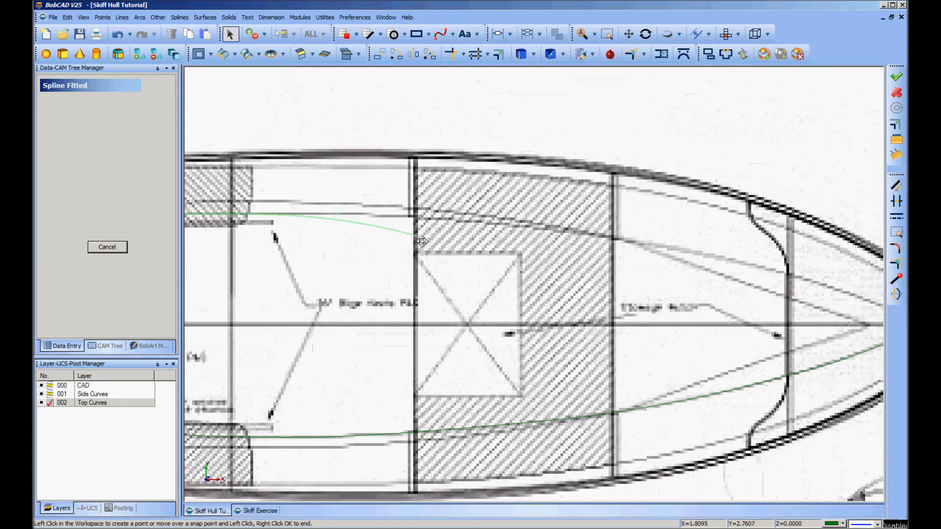
{"action": "left_click", "coordinate": [417, 218]}
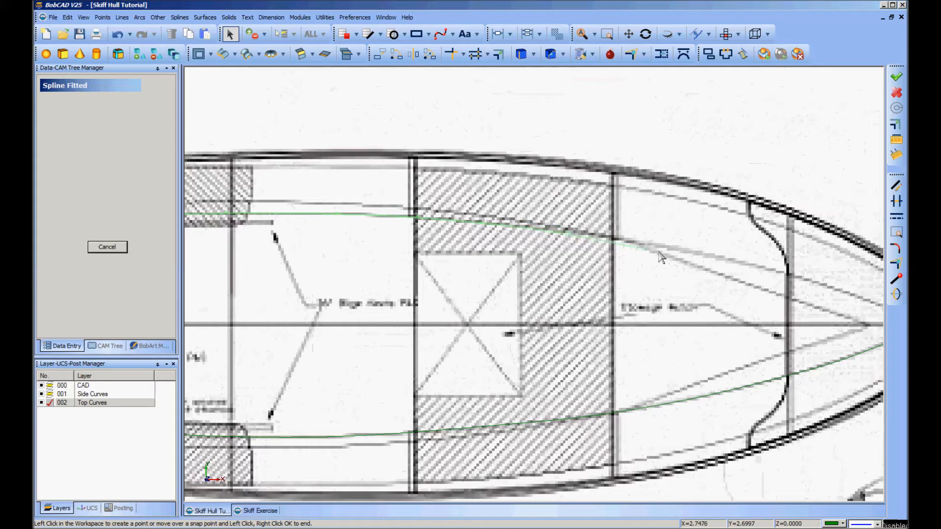
{"action": "middle_click_drag", "start_coordinate": [704, 258], "coordinate": [487, 256]}
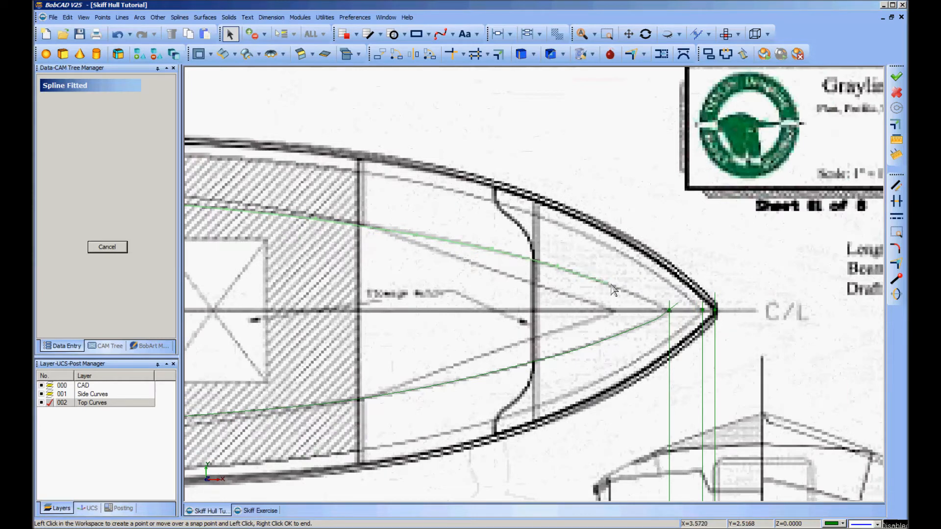
{"action": "scroll", "coordinate": [563, 280], "scroll_direction": "down", "scroll_amount": 1}
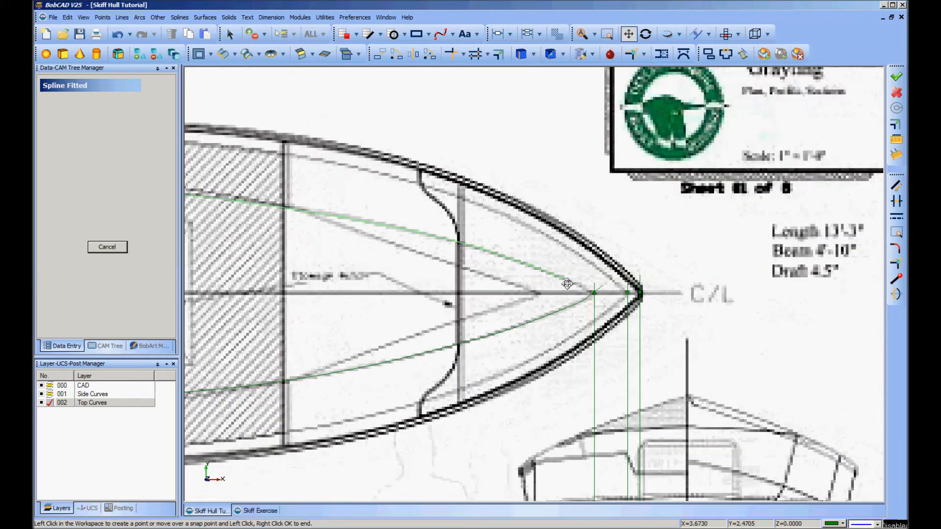
- Finish the upper inner hull line's spline through the shared centreline point at the bow, and close the Spline Fitted command
{"action": "scroll", "coordinate": [575, 284], "scroll_direction": "up", "scroll_amount": 5}
{"action": "scroll", "coordinate": [575, 283], "scroll_direction": "down", "scroll_amount": 3}
{"action": "scroll", "coordinate": [510, 280], "scroll_direction": "up", "scroll_amount": 3}
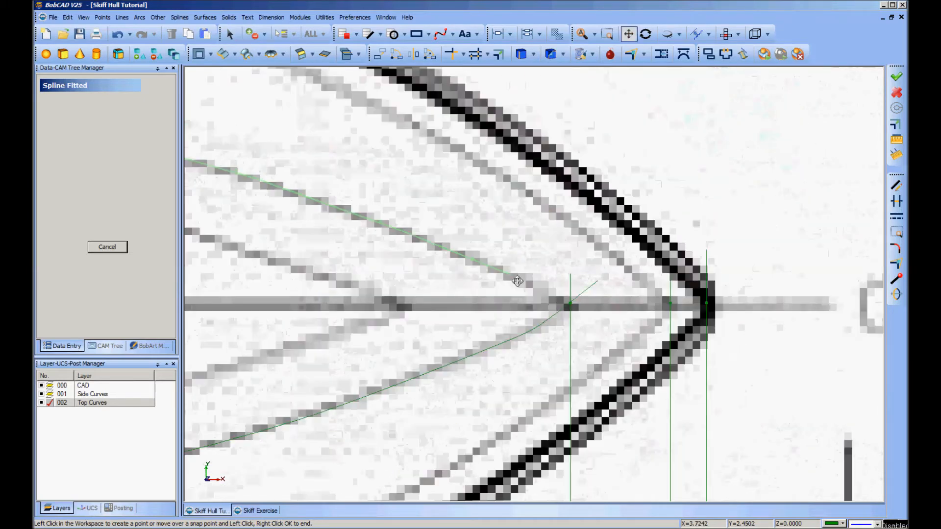
{"action": "scroll", "coordinate": [510, 281], "scroll_direction": "down", "scroll_amount": 2}
{"action": "scroll", "coordinate": [512, 282], "scroll_direction": "up", "scroll_amount": 4}
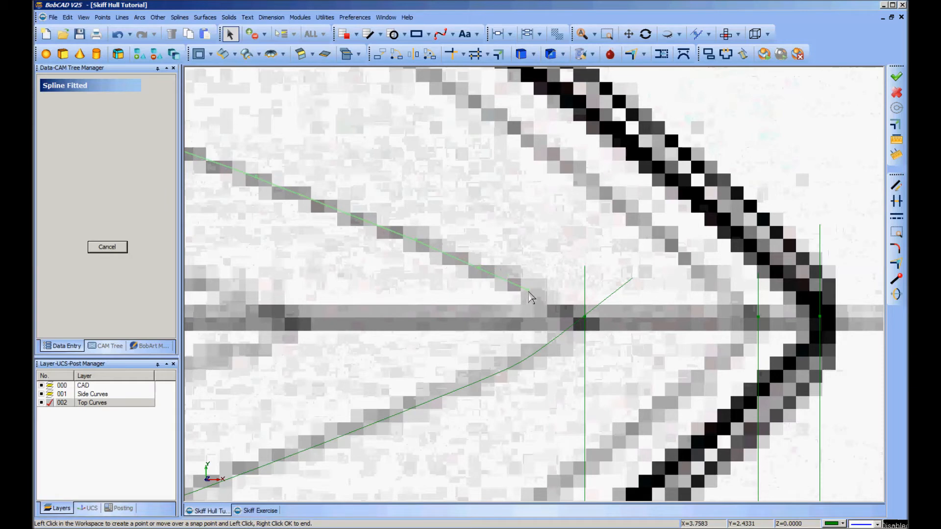
{"action": "right_click", "coordinate": [635, 342]}
{"action": "left_click", "coordinate": [655, 340]}
{"action": "middle_click_drag", "start_coordinate": [624, 397], "coordinate": [642, 315]}
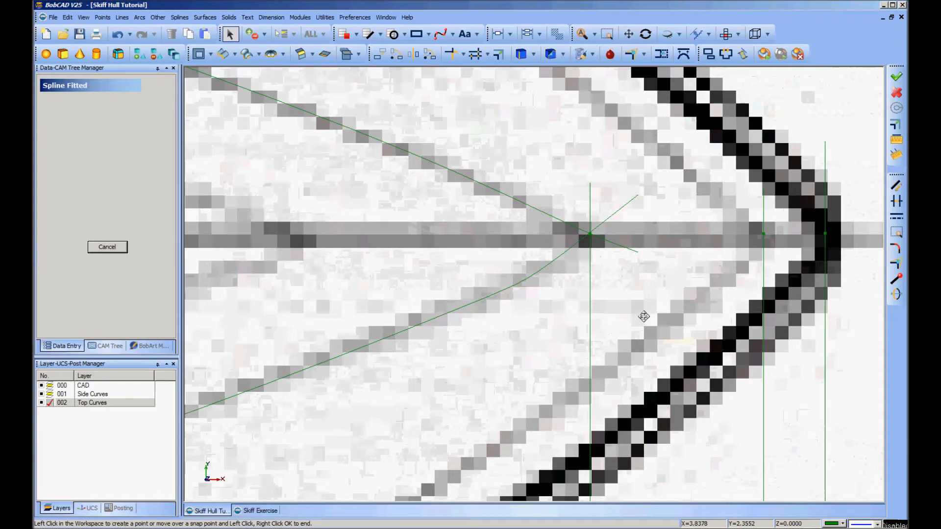
{"action": "scroll", "coordinate": [642, 318], "scroll_direction": "up", "scroll_amount": 2}
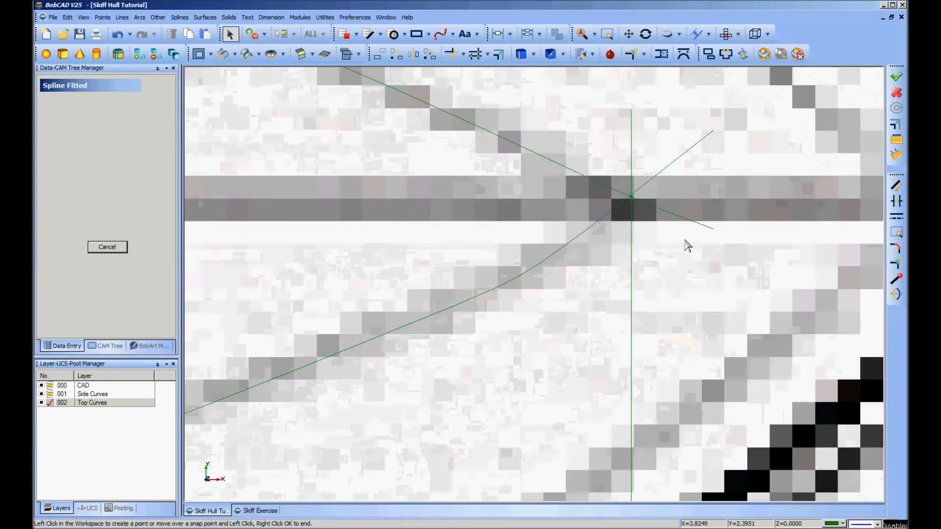
{"action": "left_click", "coordinate": [106, 247]}
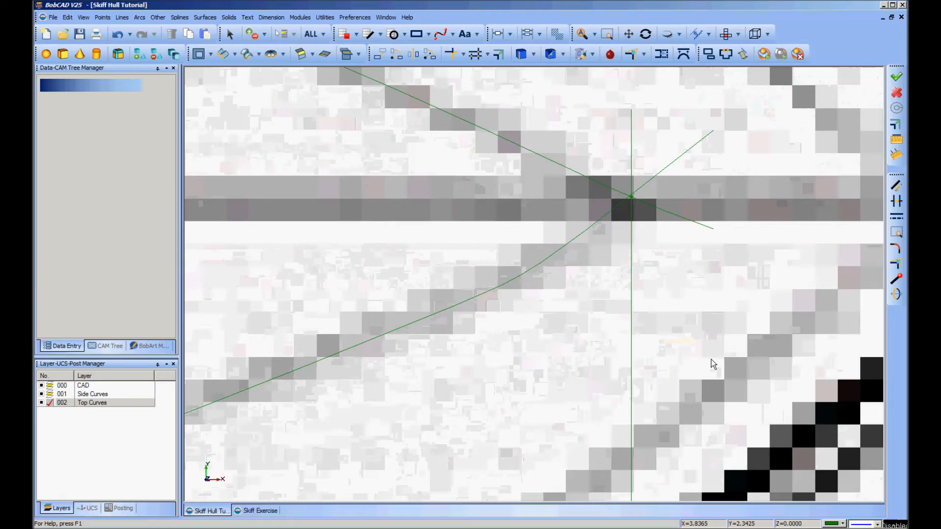
- Hide the CAD layer with the construction lines that link the plan and profile views
{"action": "scroll", "coordinate": [701, 348], "scroll_direction": "down", "scroll_amount": 3}
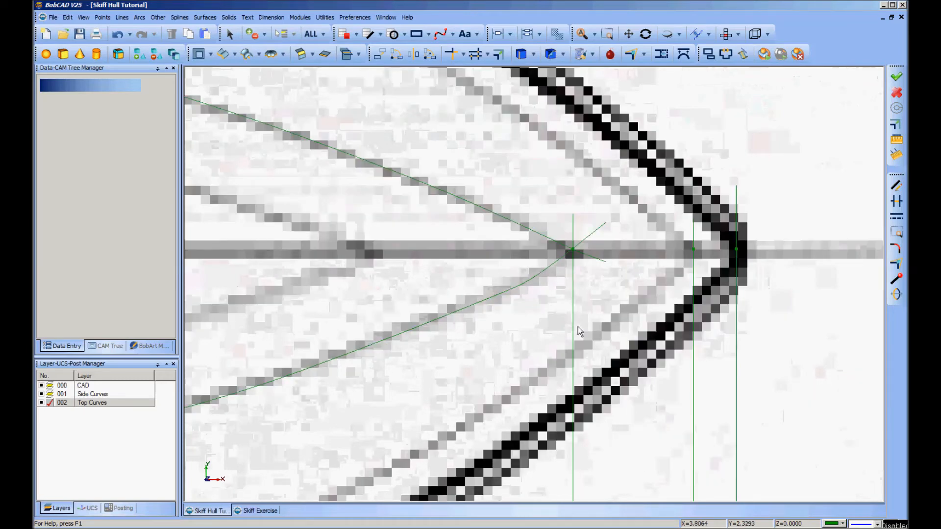
{"action": "scroll", "coordinate": [469, 358], "scroll_direction": "down", "scroll_amount": 3}
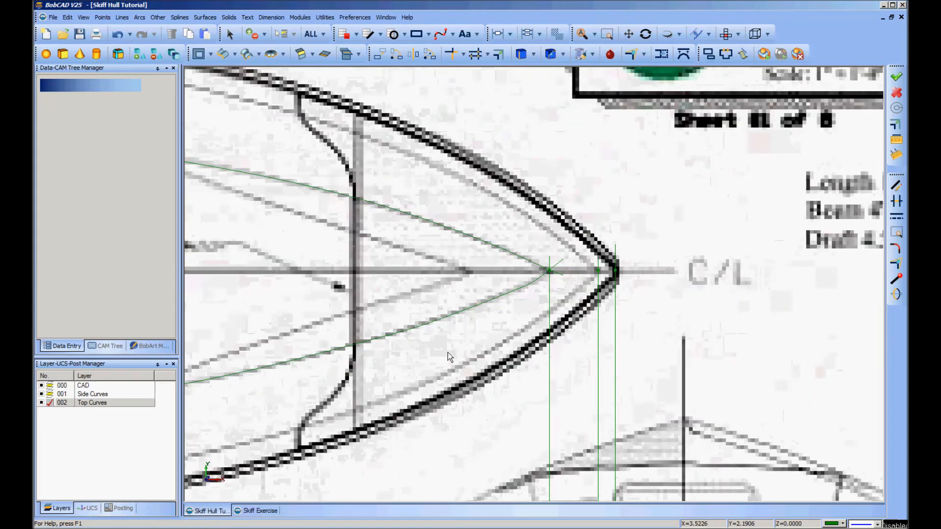
{"action": "middle_click_drag", "start_coordinate": [340, 387], "coordinate": [464, 362]}
{"action": "scroll", "coordinate": [464, 362], "scroll_direction": "down", "scroll_amount": 3}
{"action": "middle_click_drag", "start_coordinate": [361, 347], "coordinate": [448, 345]}
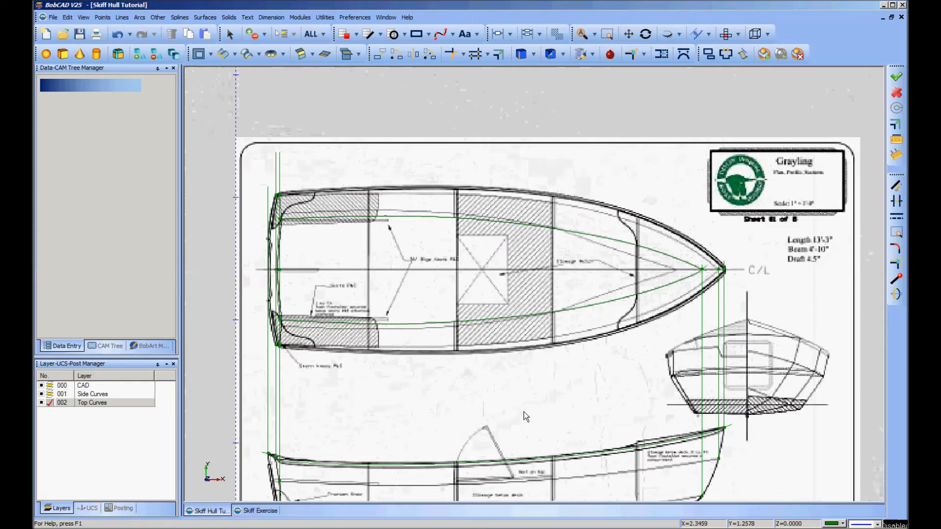
{"action": "middle_click_drag", "start_coordinate": [526, 417], "coordinate": [504, 340]}
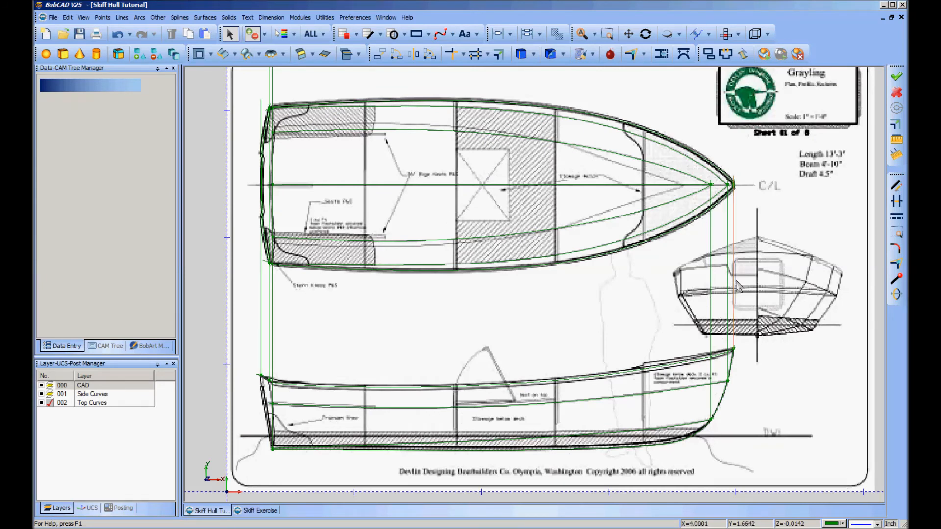
{"action": "left_click", "coordinate": [42, 386]}
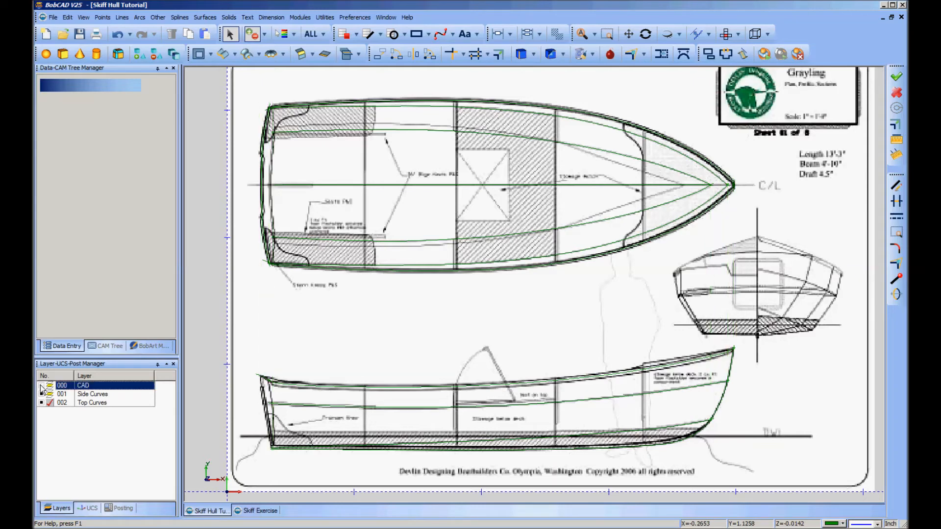
- Delete the Grayling three-view background image from the drawing
{"action": "scroll", "coordinate": [196, 454], "scroll_direction": "down", "scroll_amount": 3}
{"action": "scroll", "coordinate": [196, 458], "scroll_direction": "up", "scroll_amount": 1}
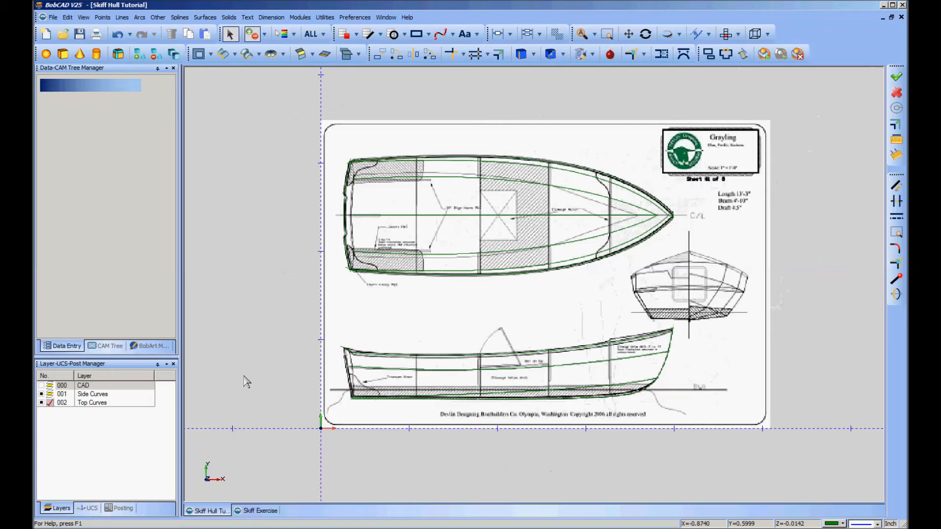
{"action": "scroll", "coordinate": [247, 382], "scroll_direction": "up", "scroll_amount": 1}
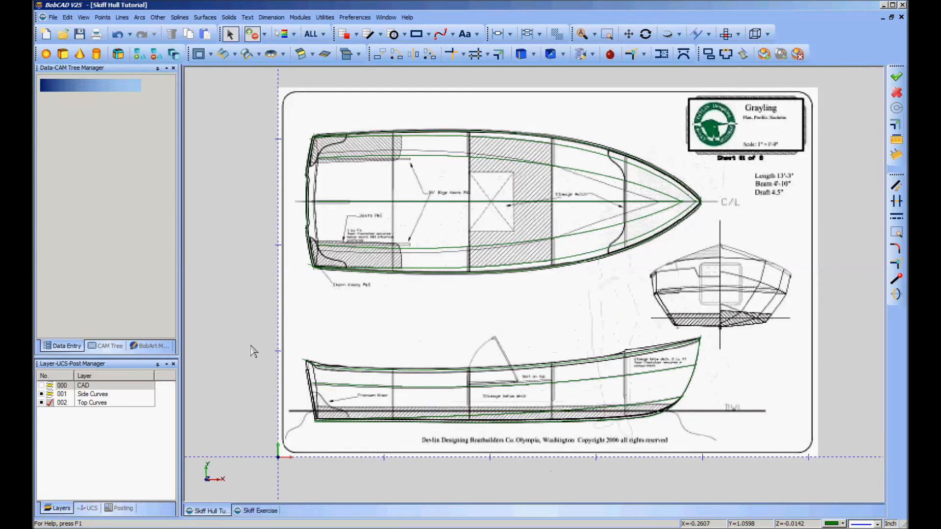
{"action": "key", "text": "Delete"}
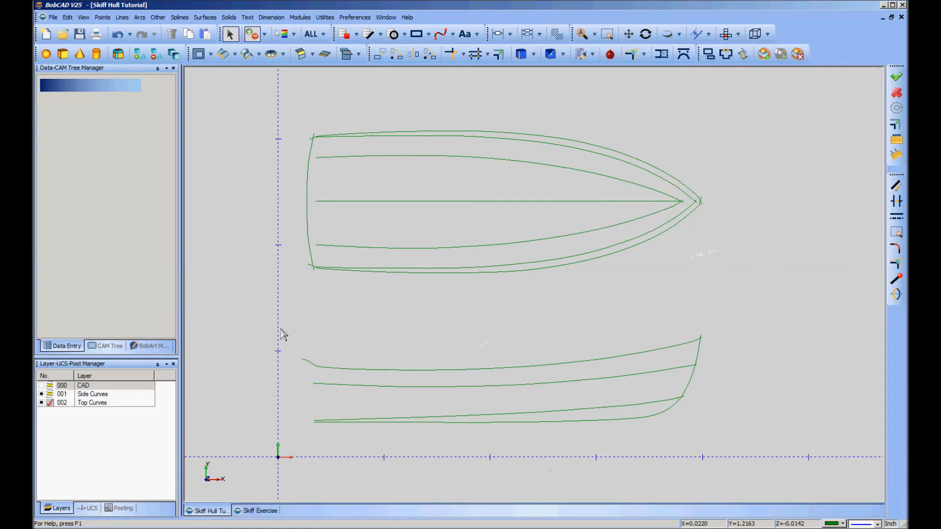
{"action": "scroll", "coordinate": [284, 335], "scroll_direction": "down", "scroll_amount": 2}
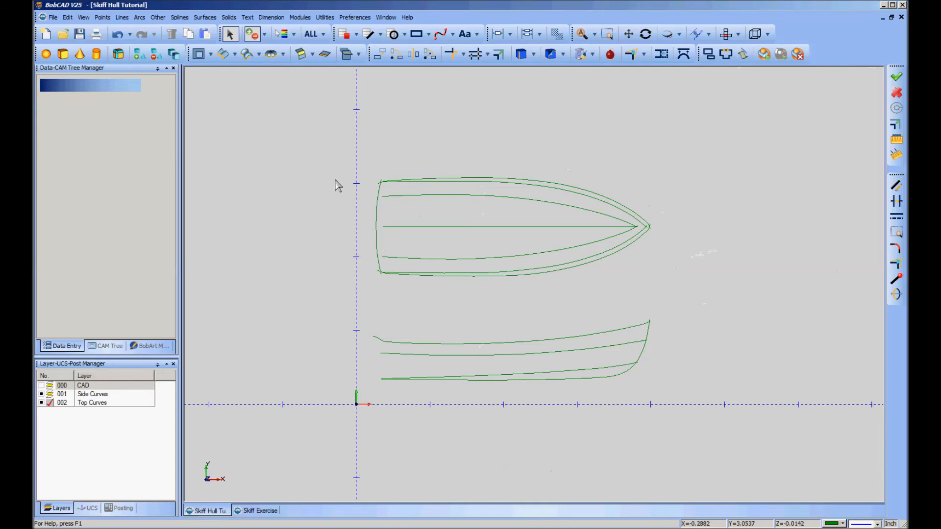
{"action": "scroll", "coordinate": [369, 210], "scroll_direction": "down", "scroll_amount": 2}
{"action": "scroll", "coordinate": [430, 273], "scroll_direction": "up", "scroll_amount": 2}
{"action": "left_click", "coordinate": [379, 55]}
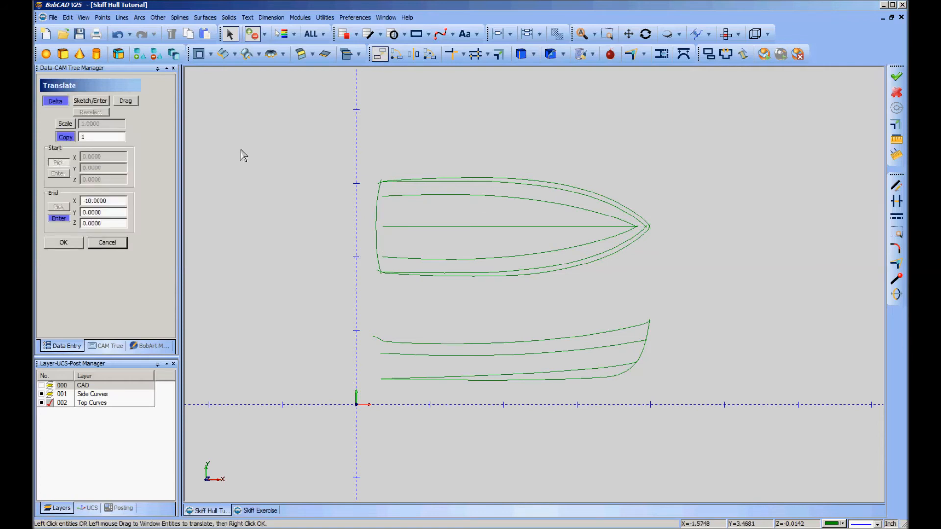
{"action": "left_click", "coordinate": [67, 138]}
{"action": "scroll", "coordinate": [268, 233], "scroll_direction": "down", "scroll_amount": 3}
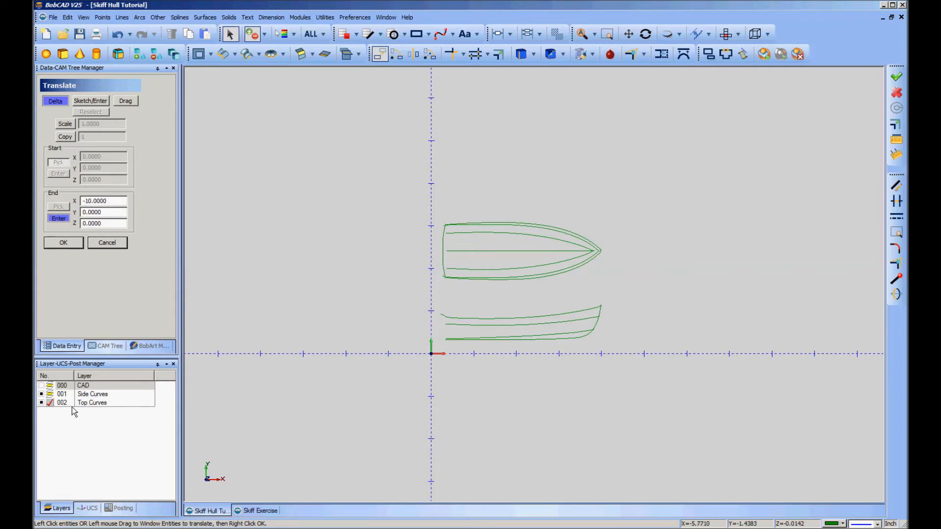
{"action": "left_click_drag", "start_coordinate": [422, 208], "coordinate": [644, 295]}
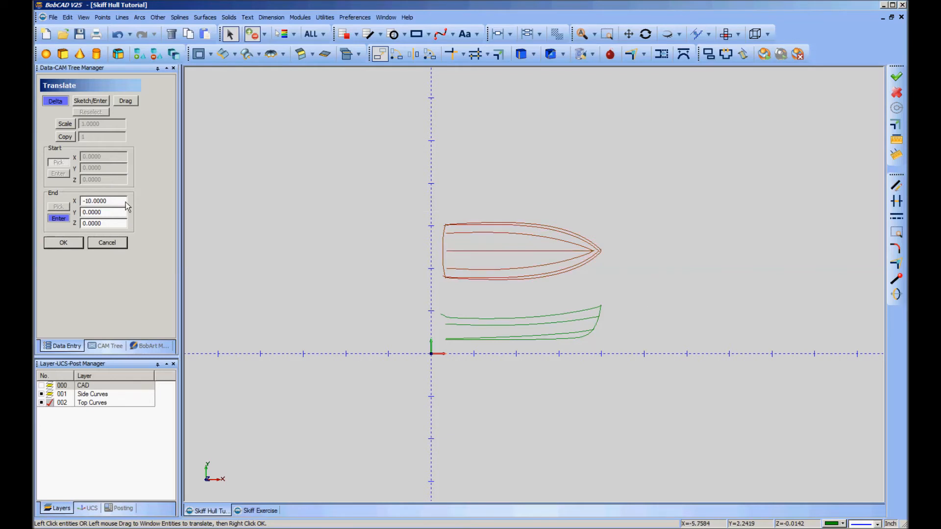
{"action": "left_click", "coordinate": [70, 138]}
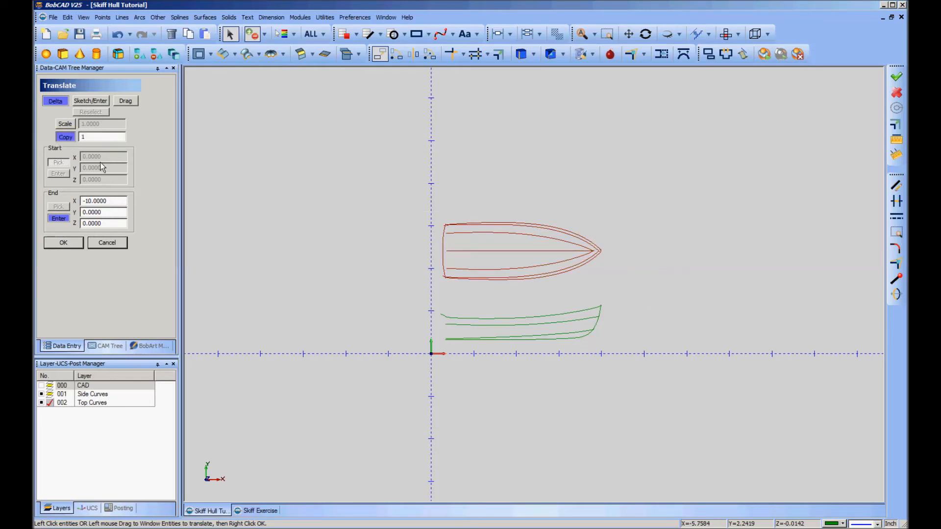
{"action": "left_click", "coordinate": [63, 243]}
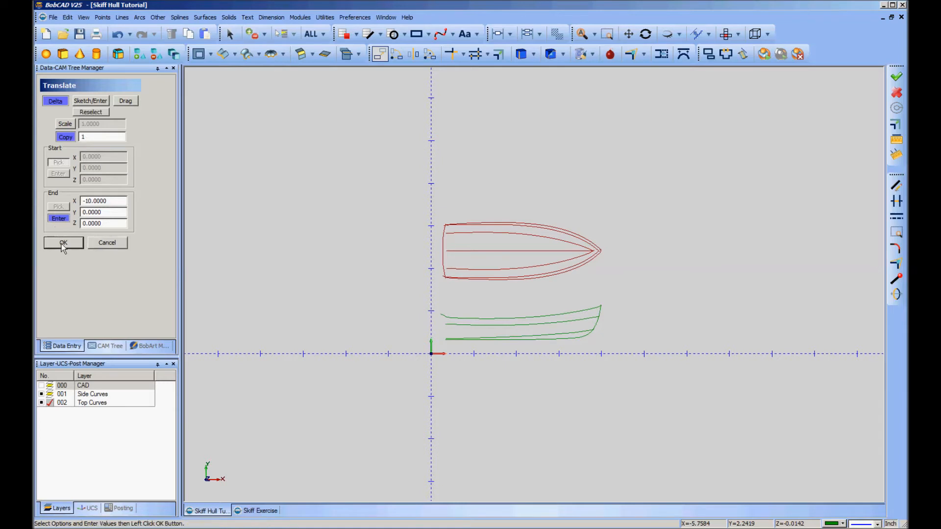
{"action": "scroll", "coordinate": [249, 302], "scroll_direction": "down", "scroll_amount": 4}
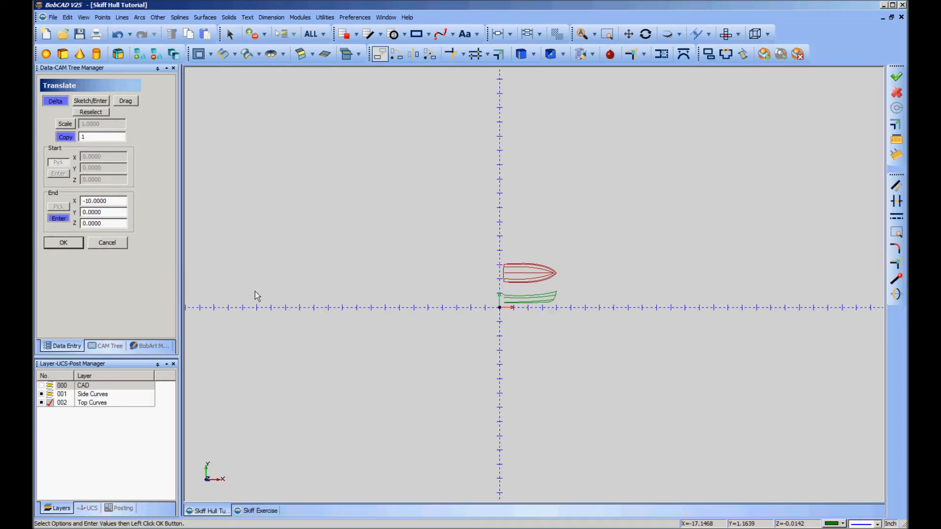
{"action": "left_click", "coordinate": [115, 242]}
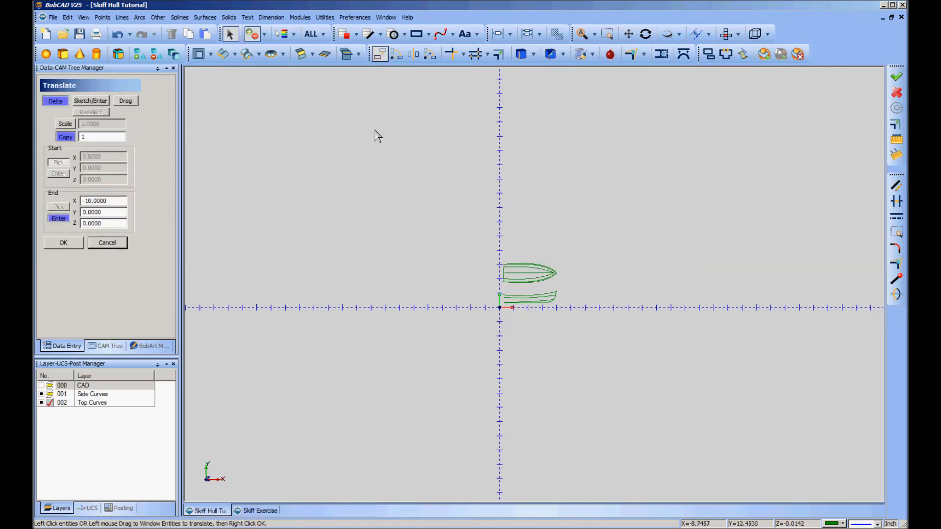
- Translate one copy of all the plan-view hull curves by -10 in X
{"action": "left_click_drag", "start_coordinate": [490, 258], "coordinate": [574, 290]}
{"action": "right_click", "coordinate": [573, 179]}
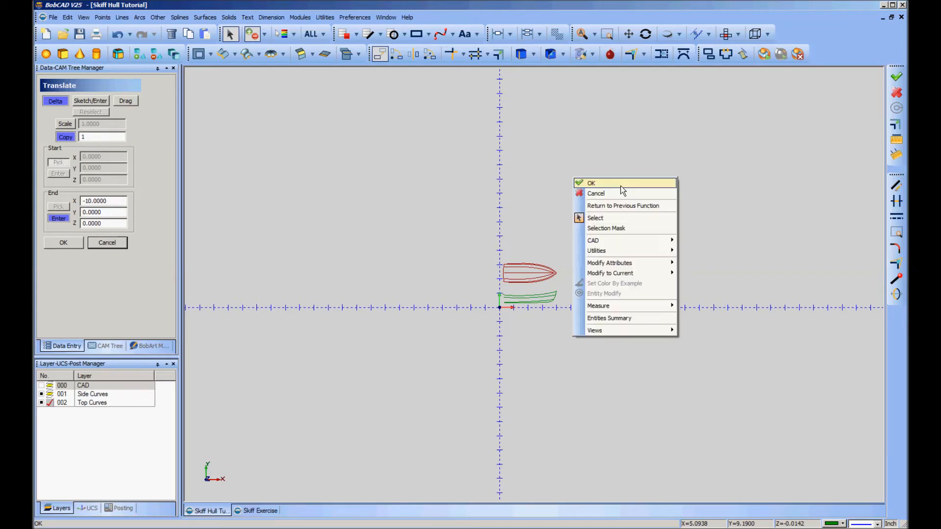
{"action": "left_click", "coordinate": [621, 184]}
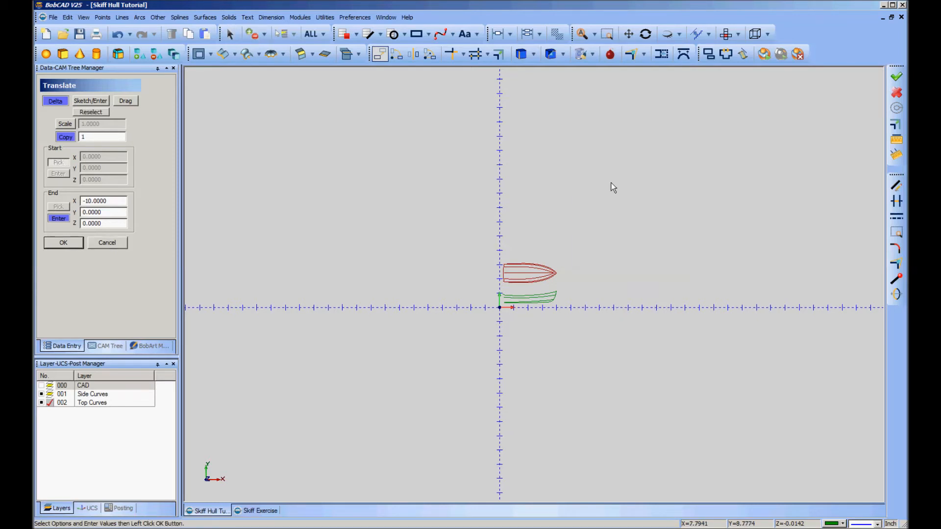
{"action": "left_click", "coordinate": [64, 243]}
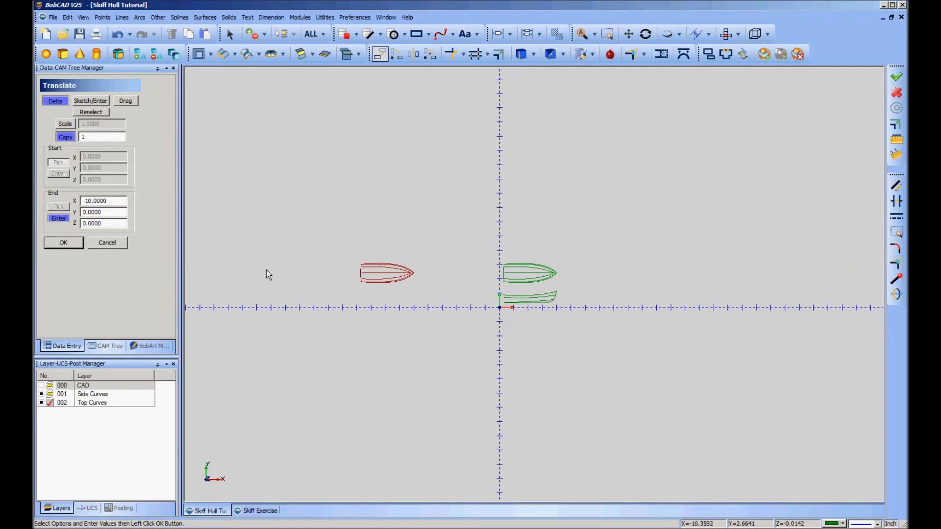
- Make Side Curves the active layer, translate one copy of the profile-view curves by -10 in X, and close Translate
{"action": "left_click", "coordinate": [49, 395]}
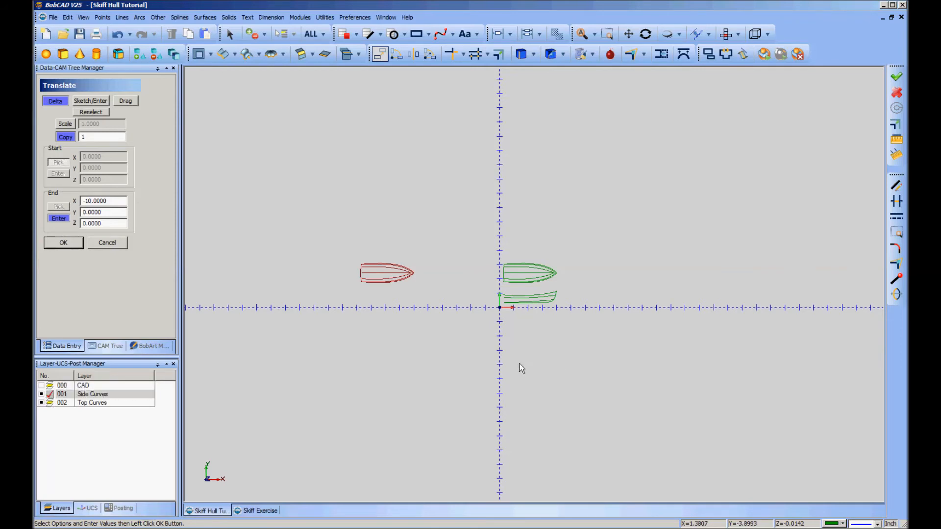
{"action": "scroll", "coordinate": [520, 364], "scroll_direction": "up", "scroll_amount": 2}
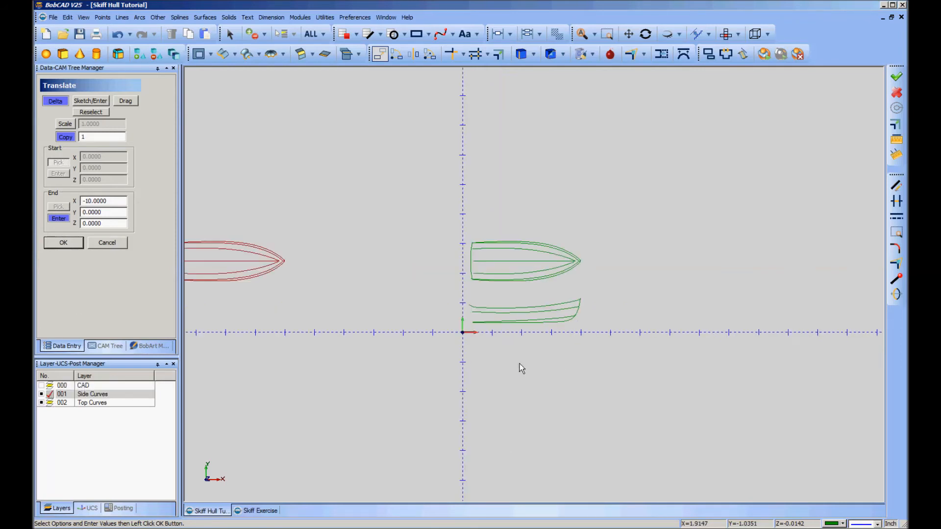
{"action": "left_click", "coordinate": [88, 113]}
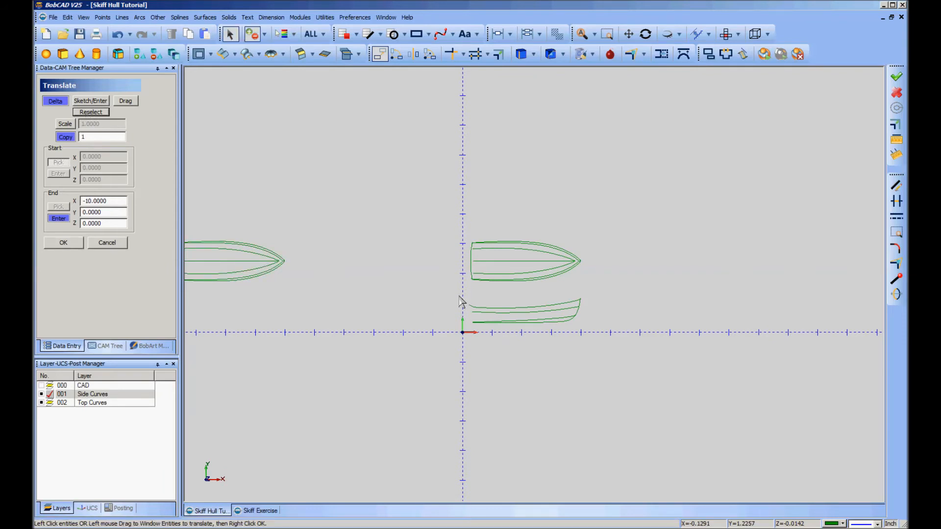
{"action": "left_click_drag", "start_coordinate": [457, 295], "coordinate": [588, 339]}
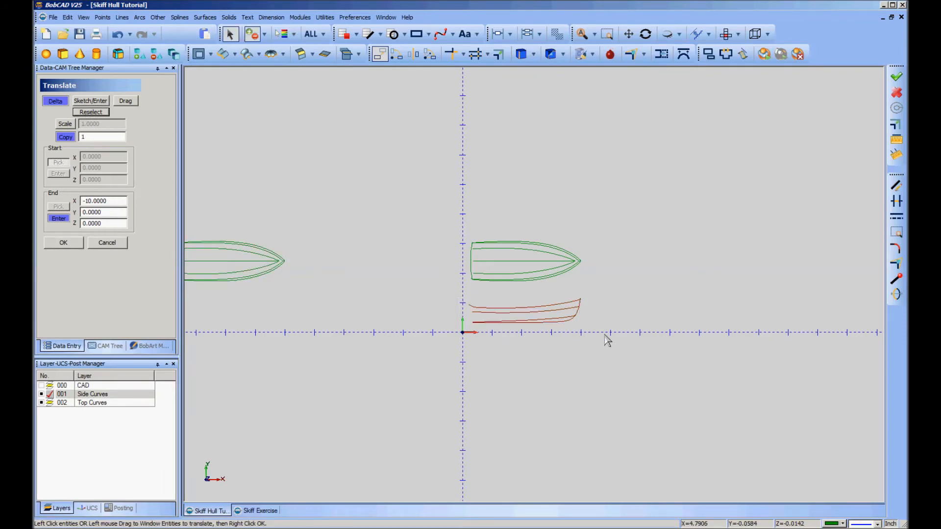
{"action": "right_click", "coordinate": [652, 277]}
{"action": "left_click", "coordinate": [687, 283]}
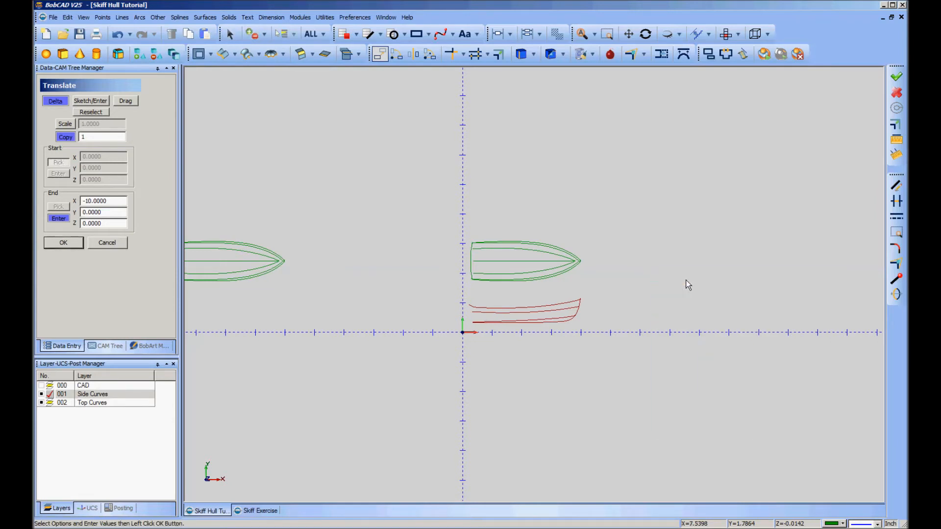
{"action": "left_click", "coordinate": [51, 243]}
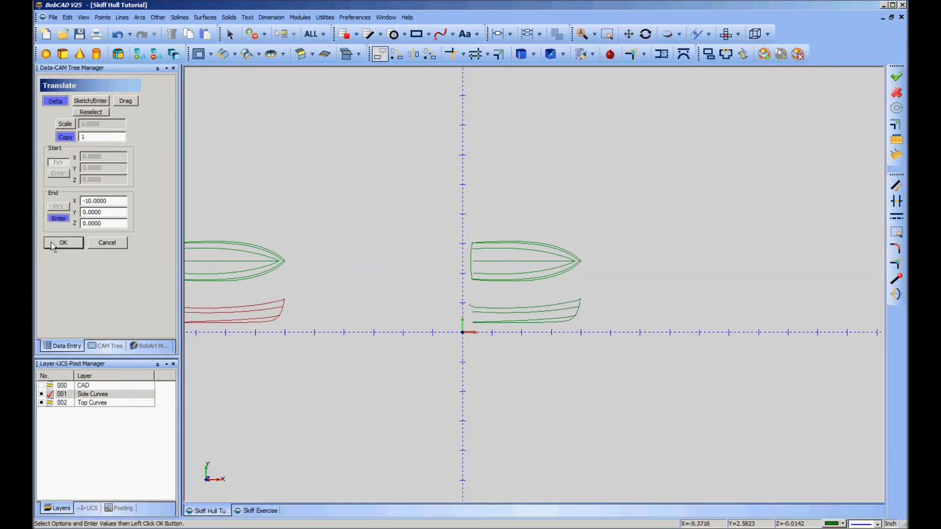
{"action": "middle_click_drag", "start_coordinate": [301, 393], "coordinate": [445, 402]}
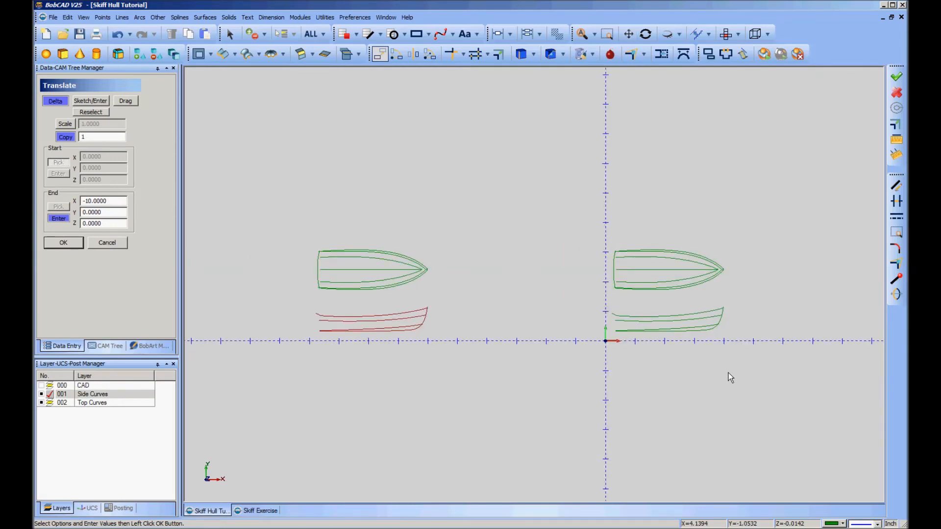
{"action": "middle_click_drag", "start_coordinate": [728, 373], "coordinate": [574, 340]}
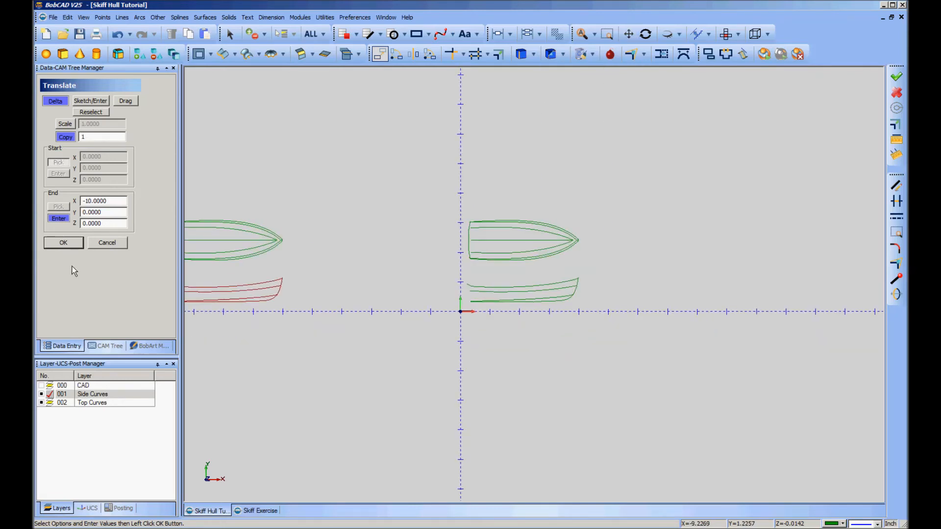
{"action": "left_click", "coordinate": [107, 243]}
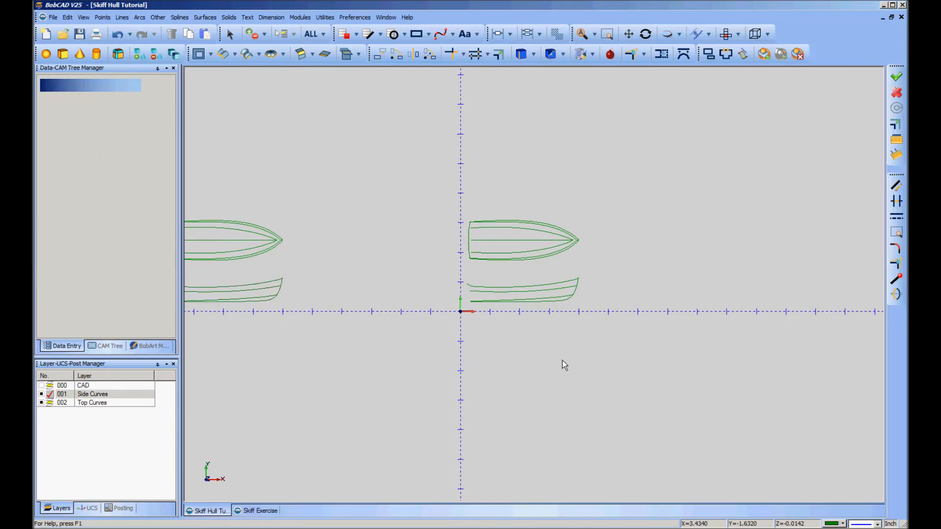
- Set up Extrude Curve with a distance of -3 along the Z-axis
{"action": "scroll", "coordinate": [562, 360], "scroll_direction": "up", "scroll_amount": 1}
{"action": "scroll", "coordinate": [557, 363], "scroll_direction": "up", "scroll_amount": 1}
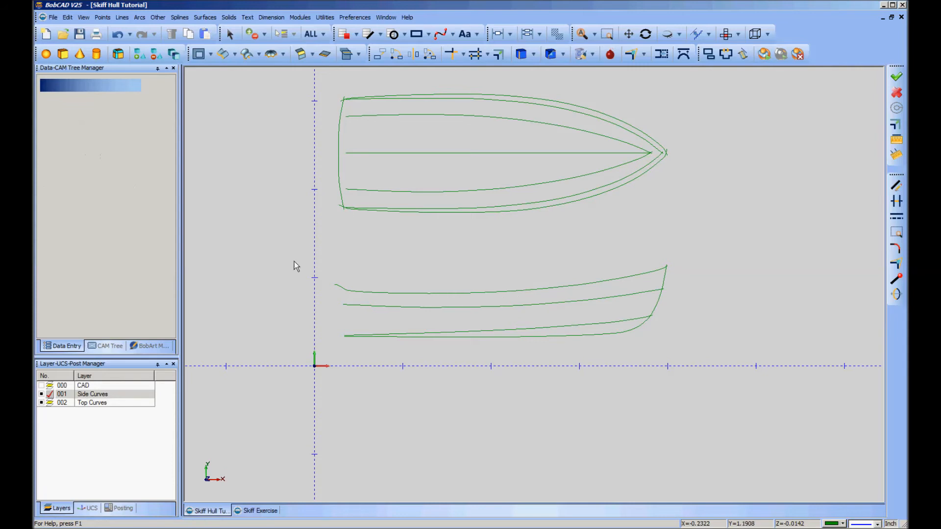
{"action": "scroll", "coordinate": [311, 317], "scroll_direction": "down", "scroll_amount": 1}
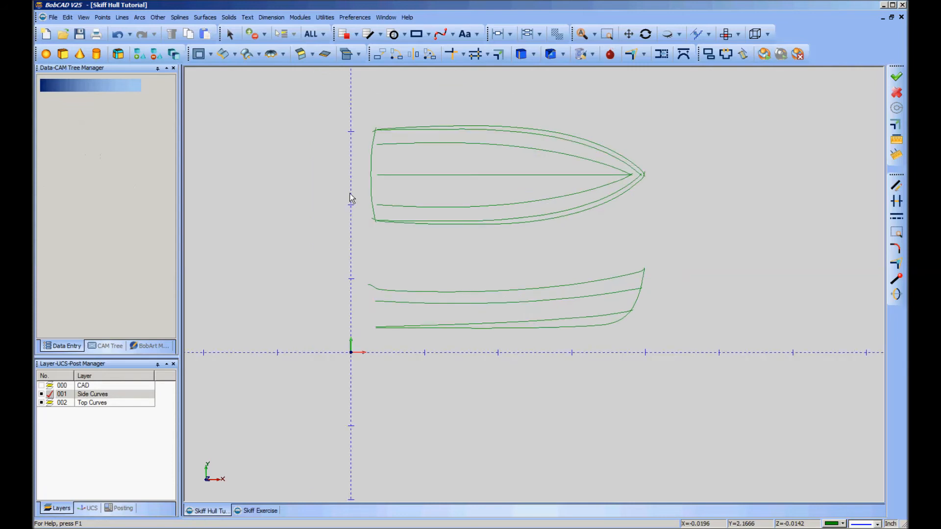
{"action": "middle_click_drag", "start_coordinate": [693, 200], "coordinate": [692, 285]}
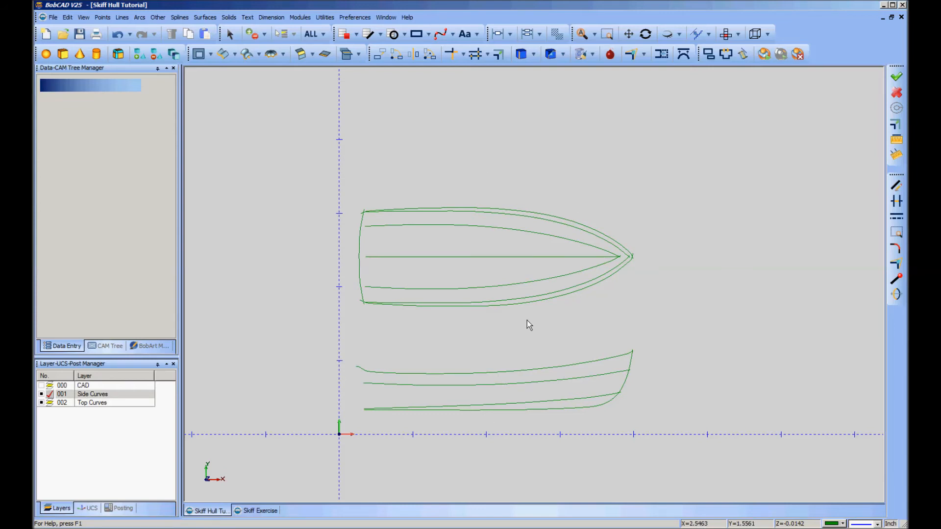
{"action": "left_click", "coordinate": [235, 55]}
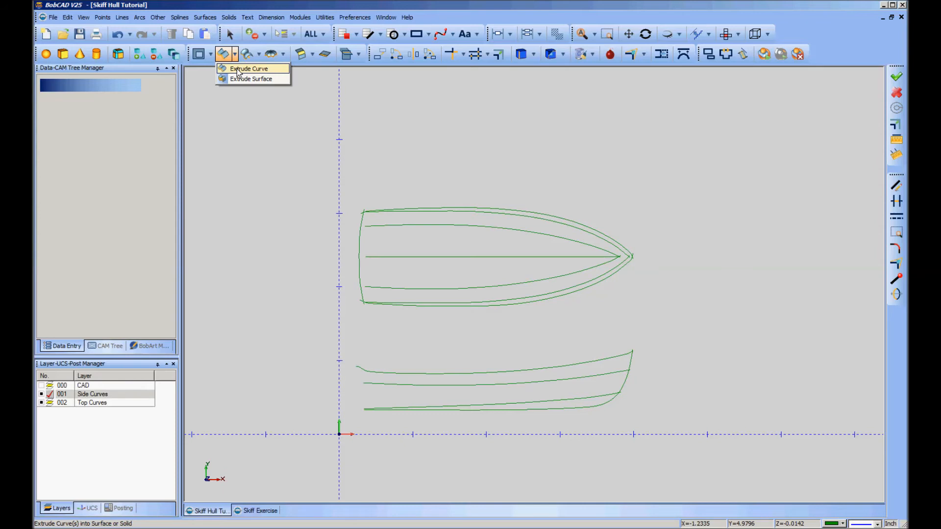
{"action": "left_click", "coordinate": [238, 69]}
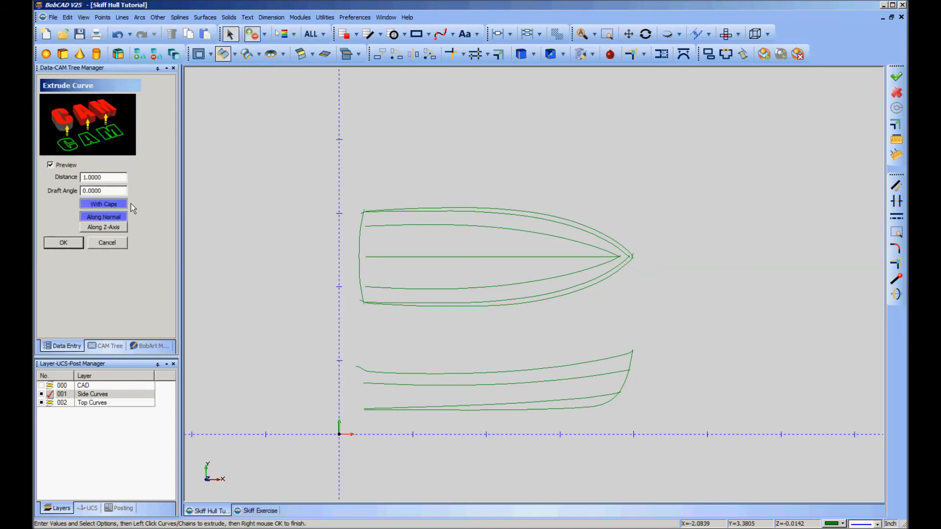
{"action": "left_click", "coordinate": [106, 178]}
{"action": "left_click_drag", "start_coordinate": [105, 178], "coordinate": [60, 178]}
{"action": "key", "text": "BackSpace"}
{"action": "type", "text": "-3"}
{"action": "left_click", "coordinate": [96, 227]}
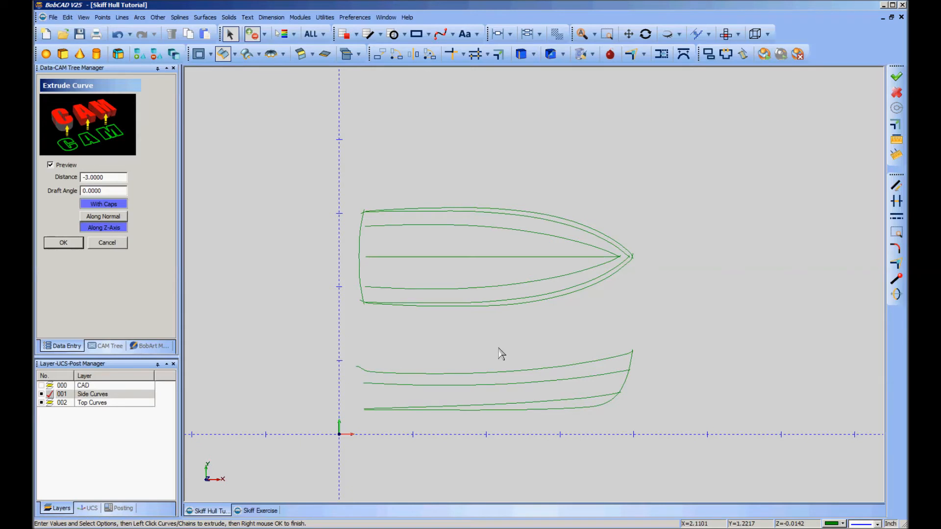
- Extrude the uppermost curve of the original profile view into a surface, using -3 along the Z-axis
{"action": "middle_click_drag", "start_coordinate": [621, 442], "coordinate": [590, 414]}
{"action": "scroll", "coordinate": [656, 420], "scroll_direction": "up", "scroll_amount": 1}
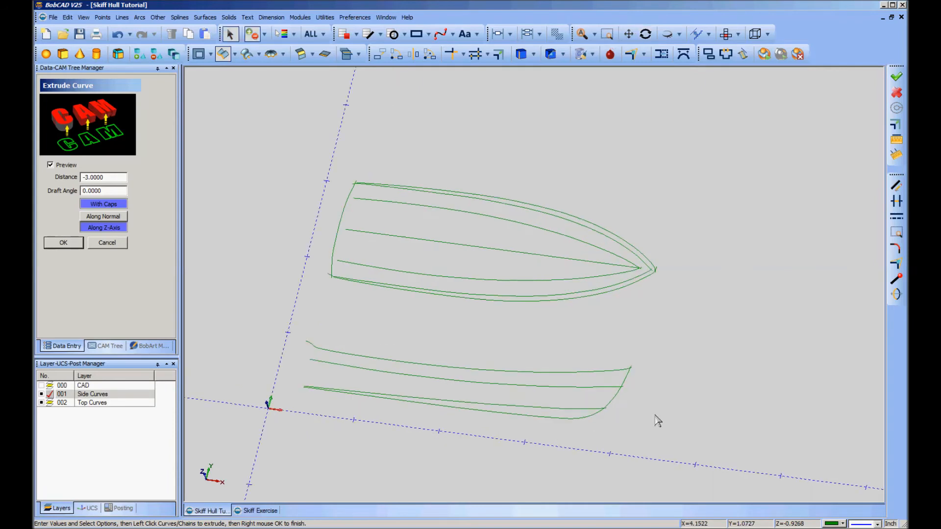
{"action": "left_click", "coordinate": [619, 371]}
{"action": "right_click", "coordinate": [671, 328]}
{"action": "left_click", "coordinate": [704, 327]}
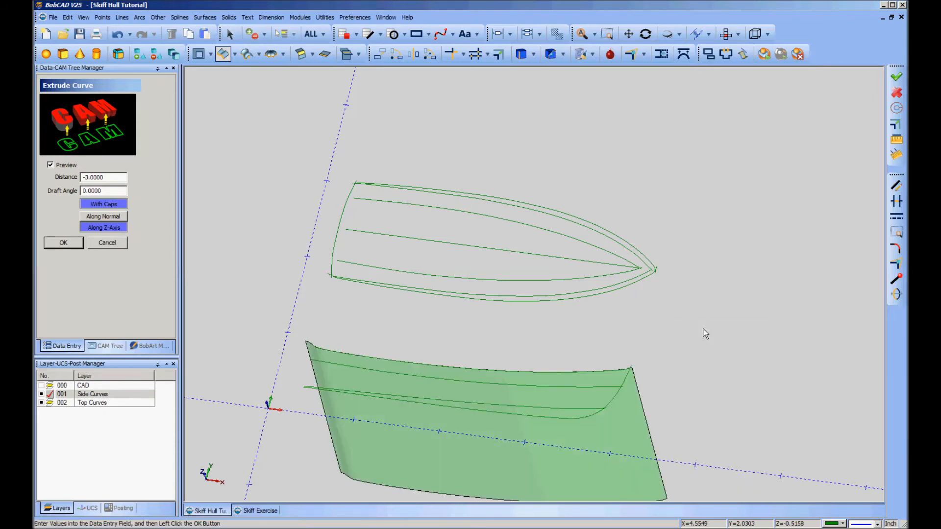
{"action": "scroll", "coordinate": [703, 342], "scroll_direction": "down", "scroll_amount": 1}
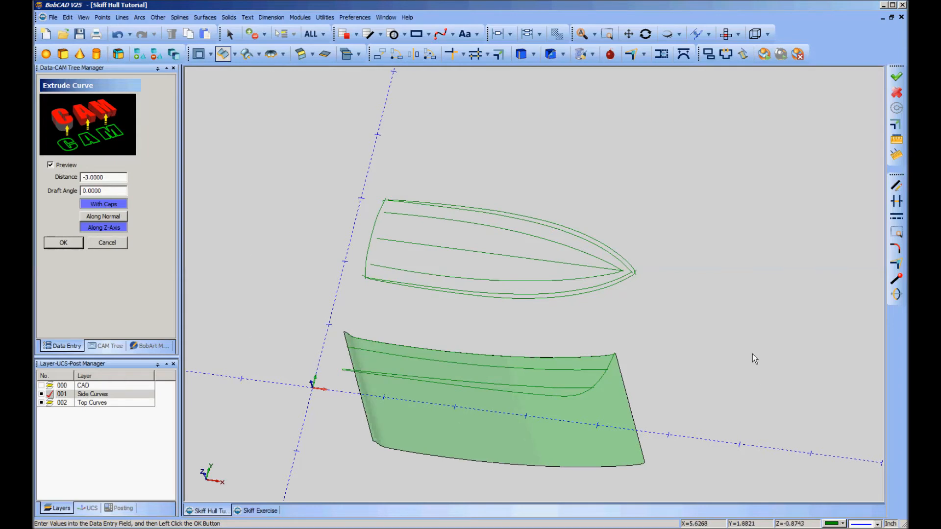
{"action": "right_click", "coordinate": [717, 285]}
{"action": "left_click", "coordinate": [737, 291]}
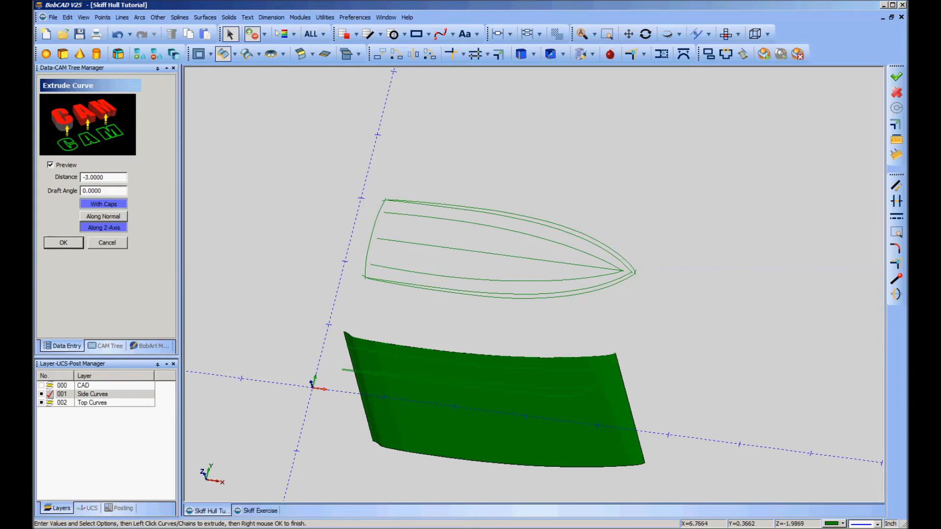
- Set the current colour to dark grey and modify the extruded surface to that colour
{"action": "left_click", "coordinate": [843, 523]}
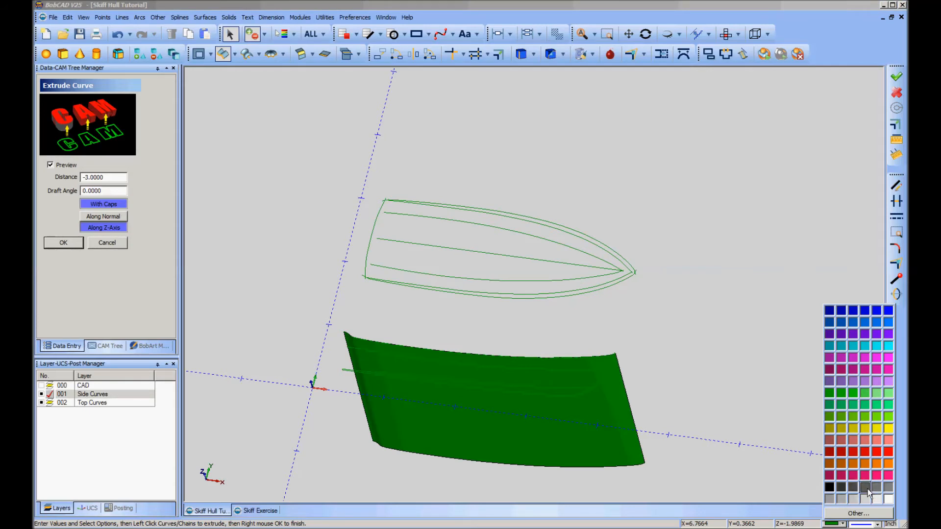
{"action": "left_click", "coordinate": [866, 488]}
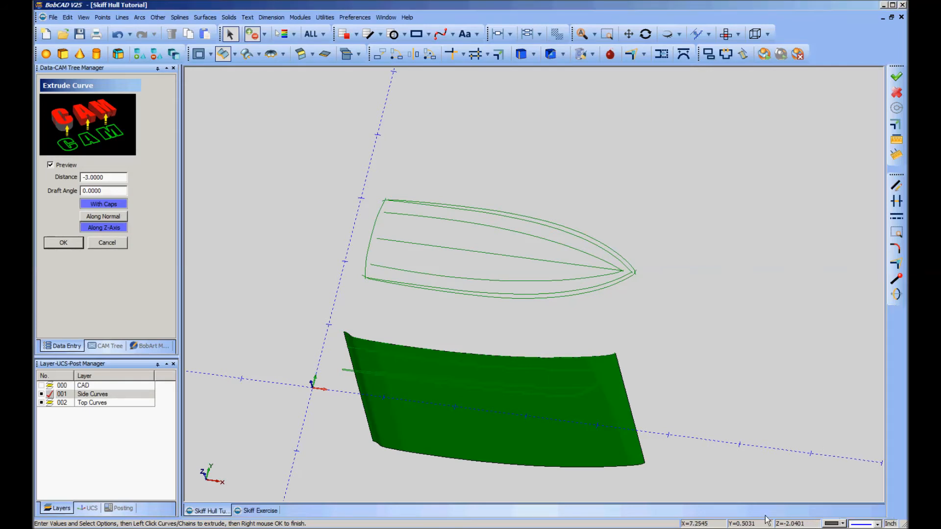
{"action": "right_click", "coordinate": [669, 448]}
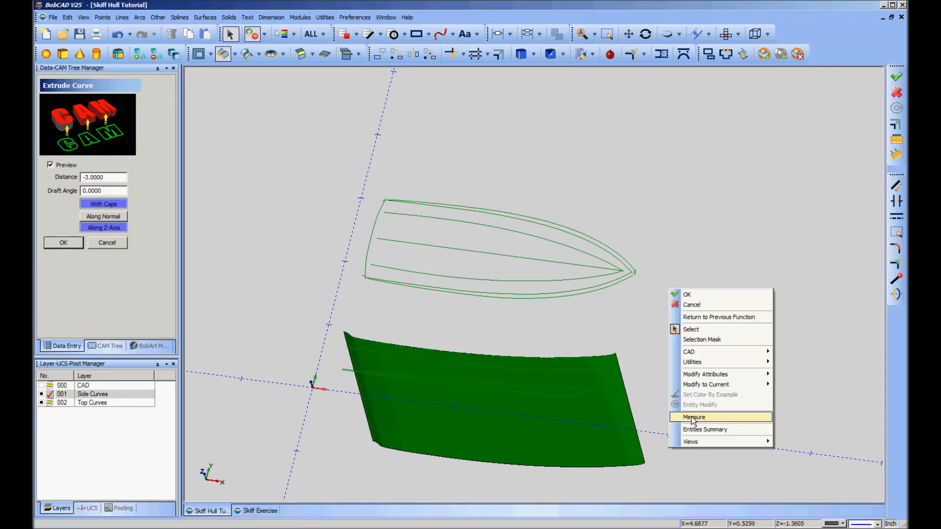
{"action": "left_click", "coordinate": [706, 330]}
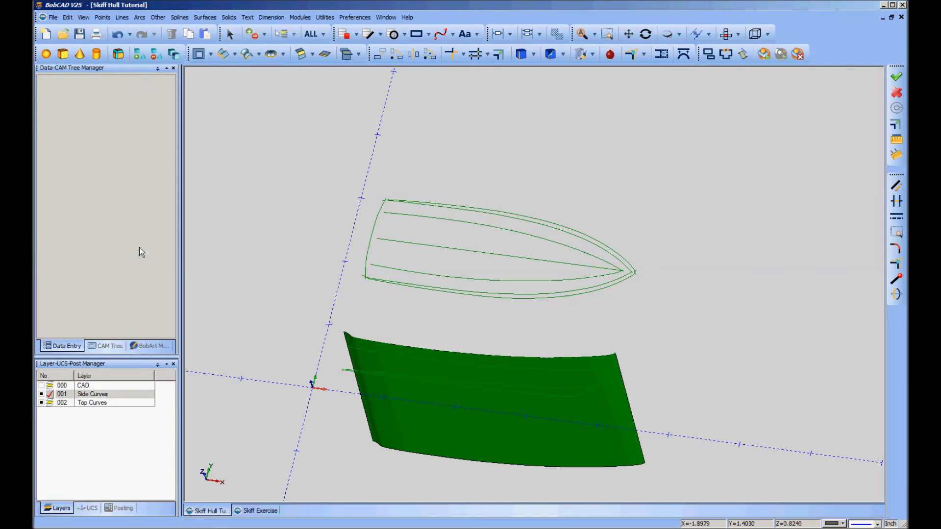
{"action": "right_click", "coordinate": [585, 431]}
{"action": "left_click", "coordinate": [696, 260]}
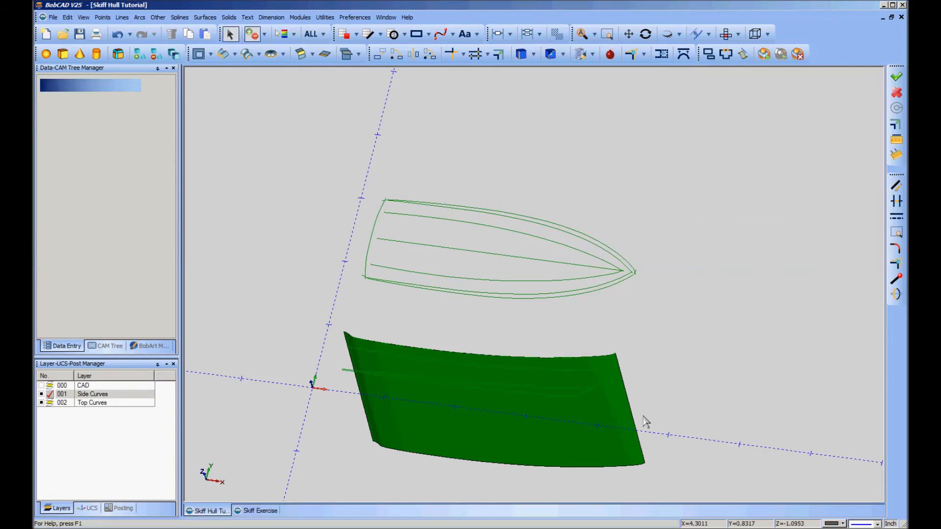
{"action": "left_click", "coordinate": [642, 418]}
{"action": "right_click", "coordinate": [697, 328]}
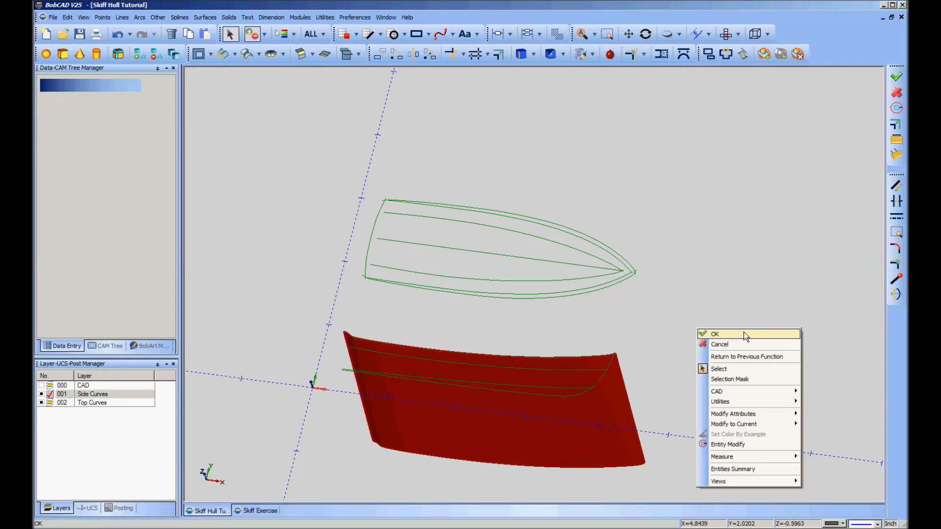
{"action": "mouse_move", "coordinate": [766, 424]}
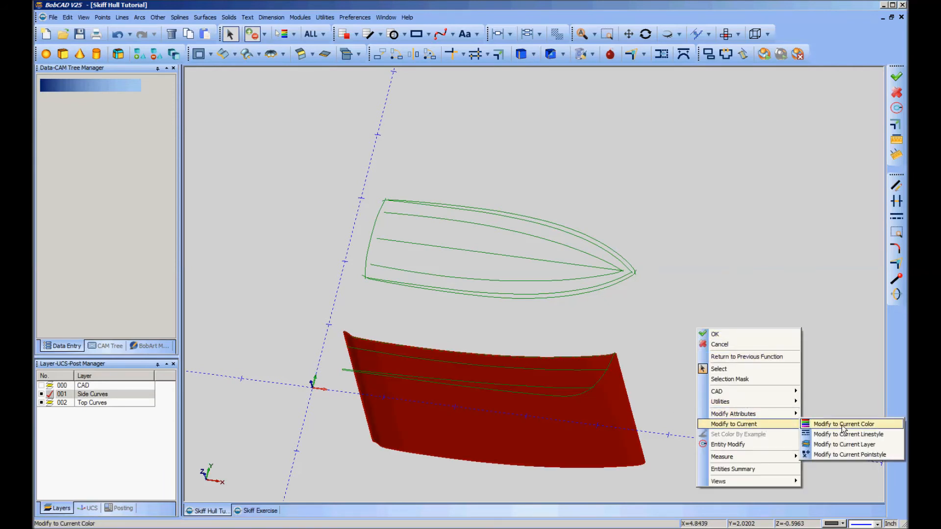
{"action": "left_click", "coordinate": [842, 431]}
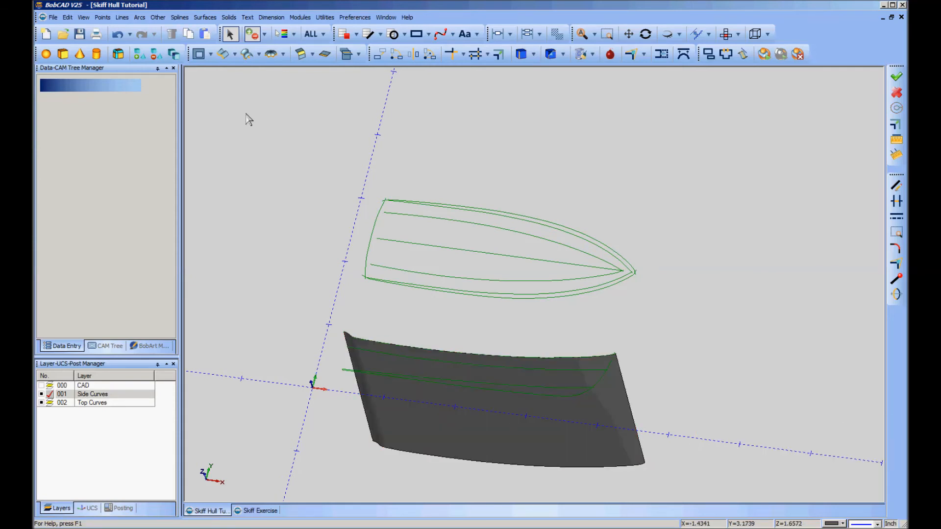
- Extrude the second curve from the top of the original profile view into a surface, -3 along the Z-axis
{"action": "left_click", "coordinate": [224, 58]}
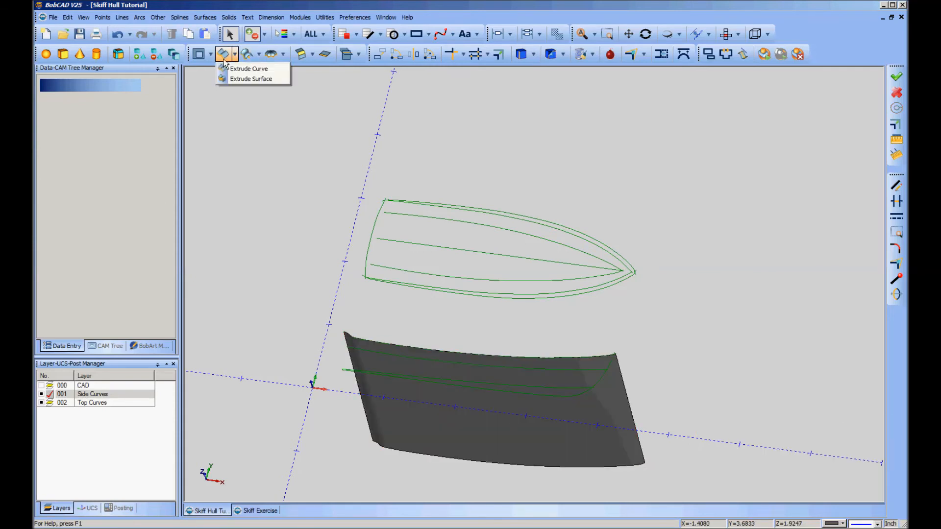
{"action": "left_click", "coordinate": [248, 69]}
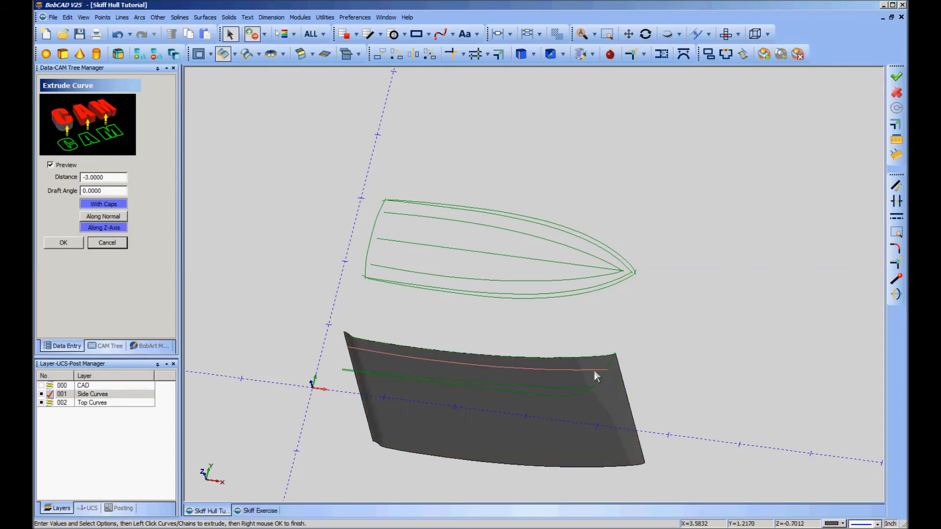
{"action": "right_click", "coordinate": [672, 284]}
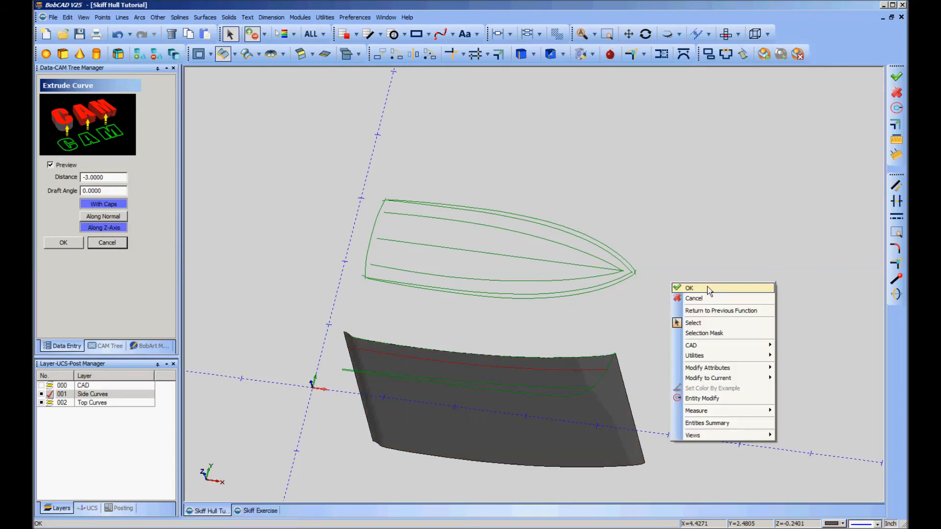
{"action": "left_click", "coordinate": [708, 288]}
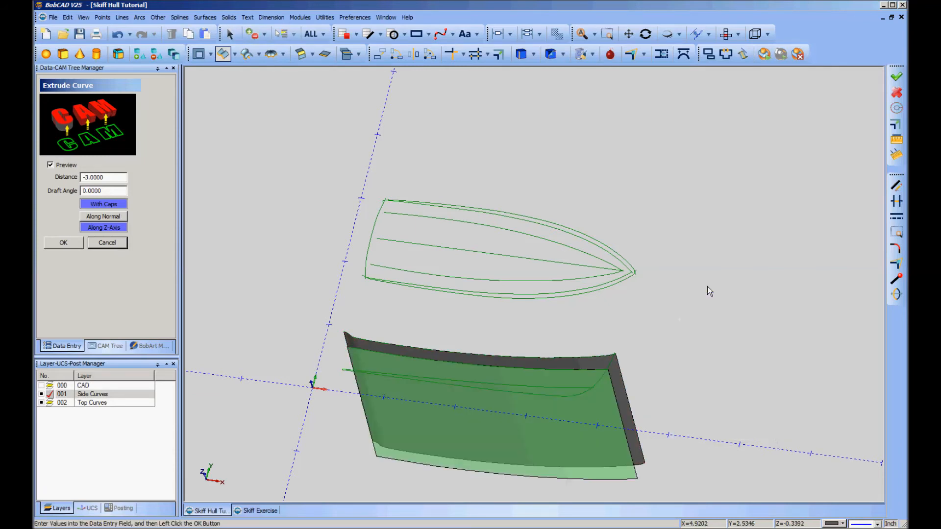
{"action": "right_click", "coordinate": [740, 261]}
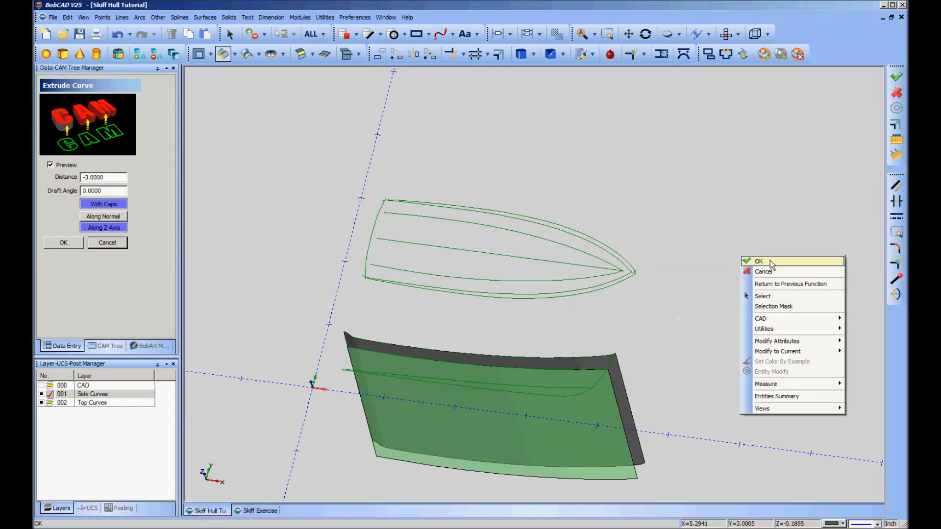
{"action": "left_click", "coordinate": [770, 263]}
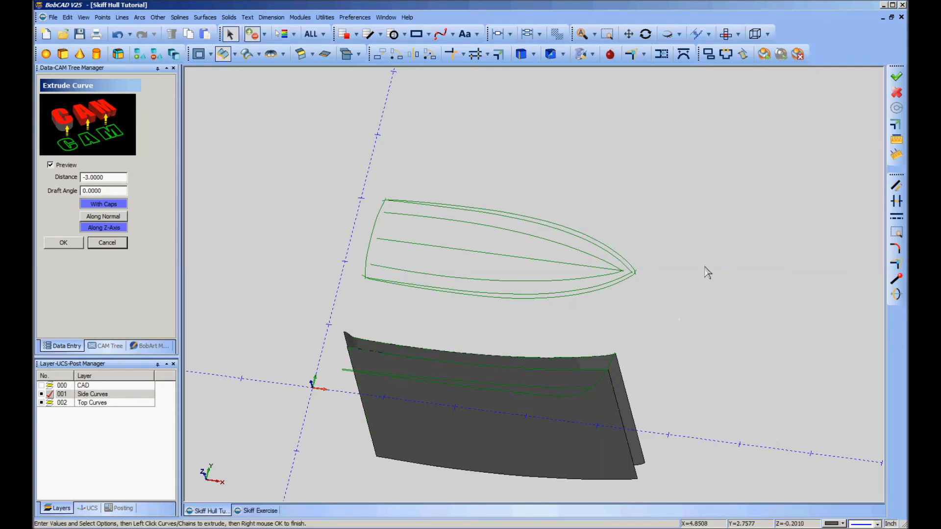
- Extrude the third profile-view curve, just above the keel line, into a surface using -3 along the Z-axis
{"action": "left_click", "coordinate": [569, 386]}
{"action": "right_click", "coordinate": [666, 287]}
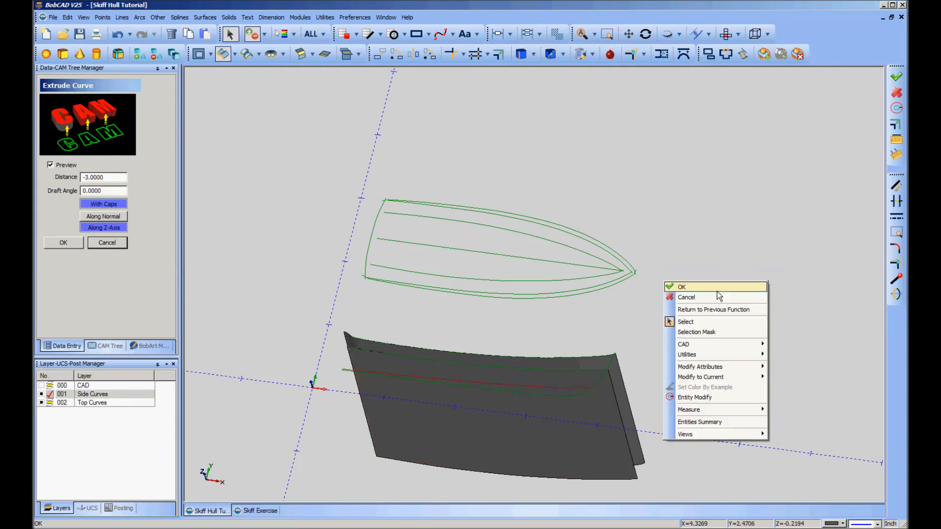
{"action": "left_click", "coordinate": [717, 289]}
{"action": "right_click", "coordinate": [684, 302]}
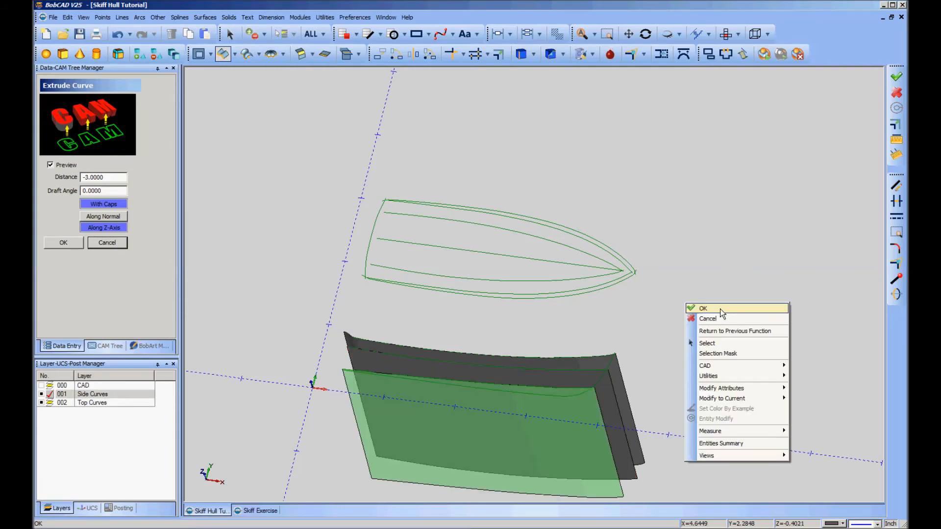
{"action": "left_click", "coordinate": [696, 308]}
- Extrude the lowest profile curve, forming the keel and bow stem, -3 along the Z-axis and close Extrude Curve
{"action": "left_click", "coordinate": [602, 373]}
{"action": "right_click", "coordinate": [702, 292]}
{"action": "left_click", "coordinate": [727, 301]}
{"action": "right_click", "coordinate": [672, 290]}
{"action": "left_click", "coordinate": [689, 293]}
{"action": "scroll", "coordinate": [703, 316], "scroll_direction": "down", "scroll_amount": 2}
{"action": "scroll", "coordinate": [703, 317], "scroll_direction": "up", "scroll_amount": 2}
{"action": "middle_click_drag", "start_coordinate": [710, 295], "coordinate": [705, 217]}
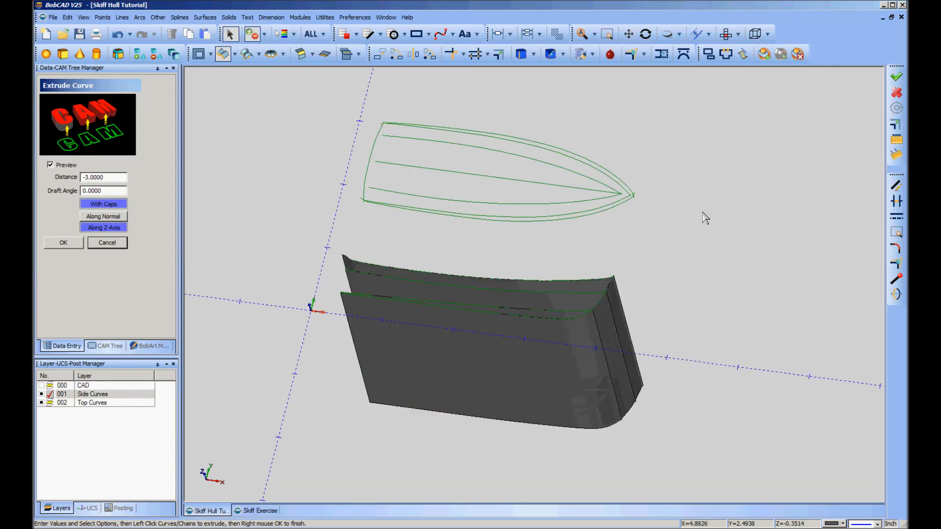
{"action": "left_click", "coordinate": [107, 243]}
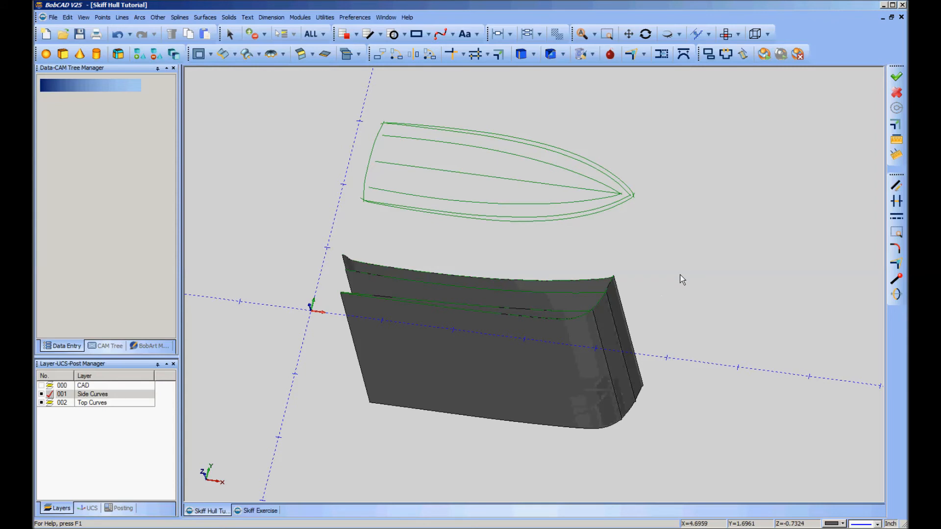
- Create an intersection point where the uppermost profile curve meets the bow stem curve, and close the point command
{"action": "middle_click_drag", "start_coordinate": [678, 275], "coordinate": [661, 294]}
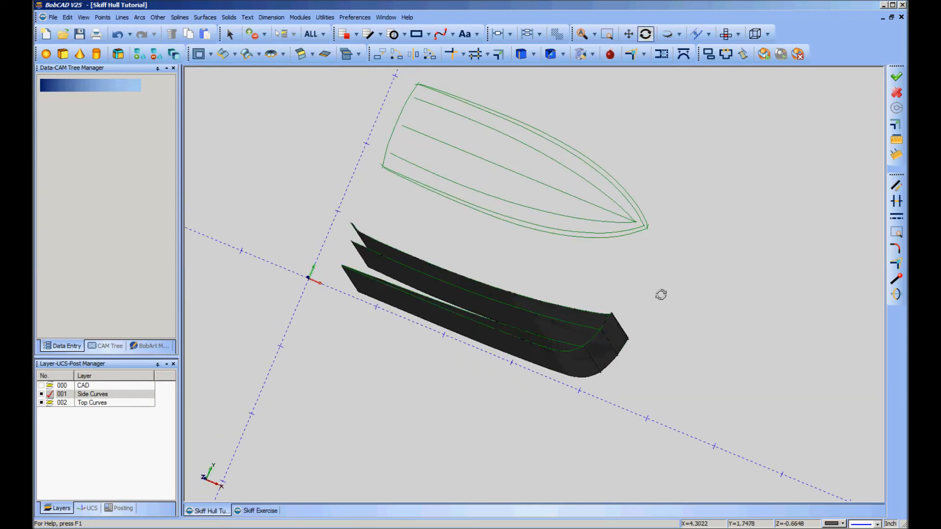
{"action": "scroll", "coordinate": [682, 327], "scroll_direction": "up", "scroll_amount": 6}
{"action": "middle_click_drag", "start_coordinate": [675, 306], "coordinate": [547, 246], "text": "ctrl"}
{"action": "scroll", "coordinate": [622, 260], "scroll_direction": "up", "scroll_amount": 2}
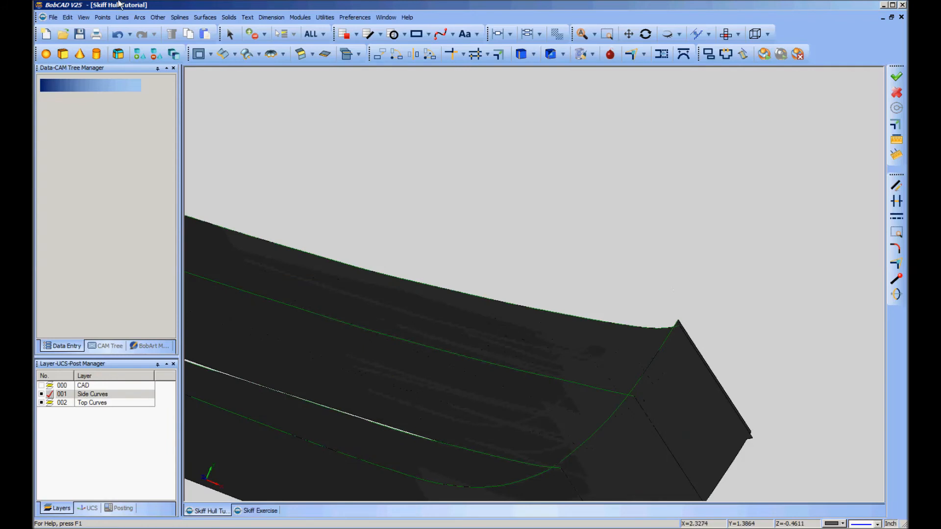
{"action": "left_click", "coordinate": [102, 17]}
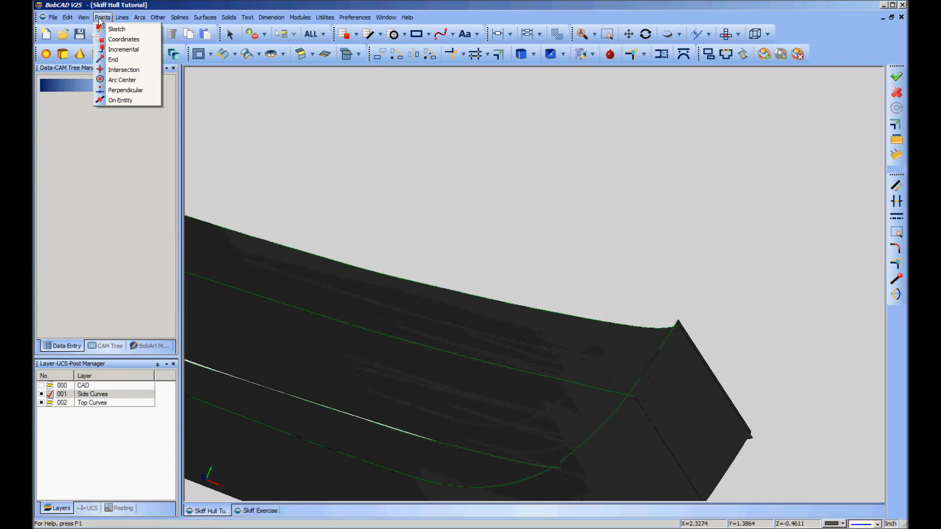
{"action": "left_click", "coordinate": [124, 69]}
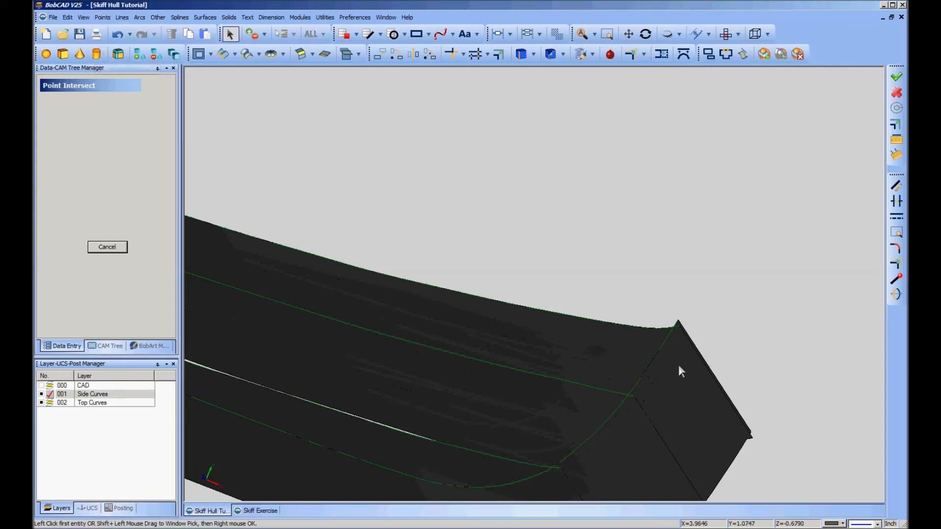
{"action": "left_click", "coordinate": [665, 338]}
{"action": "left_click", "coordinate": [667, 328]}
{"action": "left_click", "coordinate": [114, 245]}
{"action": "scroll", "coordinate": [451, 160], "scroll_direction": "down", "scroll_amount": 3}
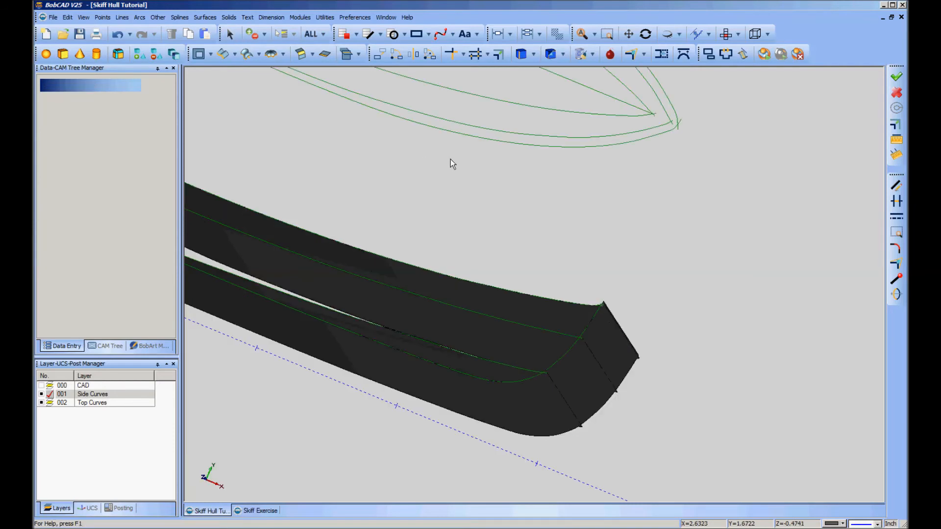
- Show the model in the Top view and set up Rotate with a 90-degree angle around the X-axis
{"action": "middle_click_drag", "start_coordinate": [451, 160], "coordinate": [624, 303]}
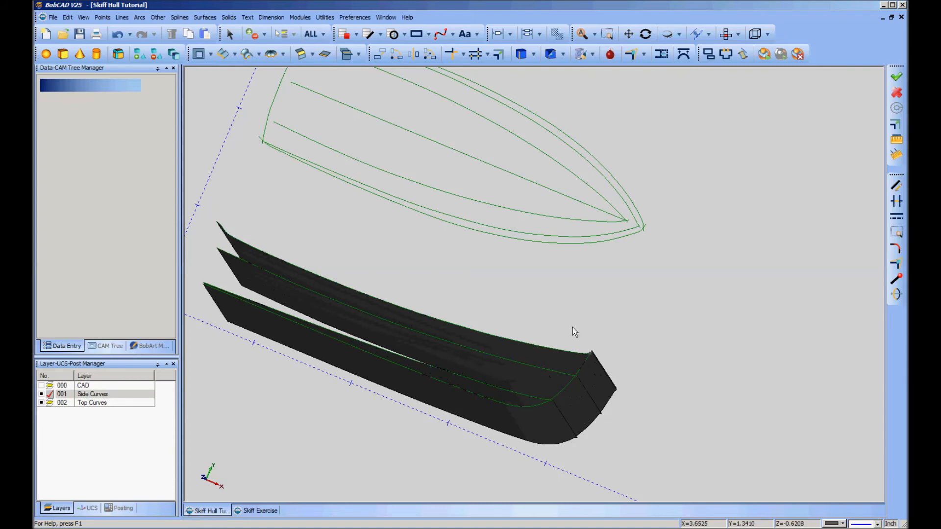
{"action": "right_click", "coordinate": [599, 302]}
{"action": "mouse_move", "coordinate": [670, 454]}
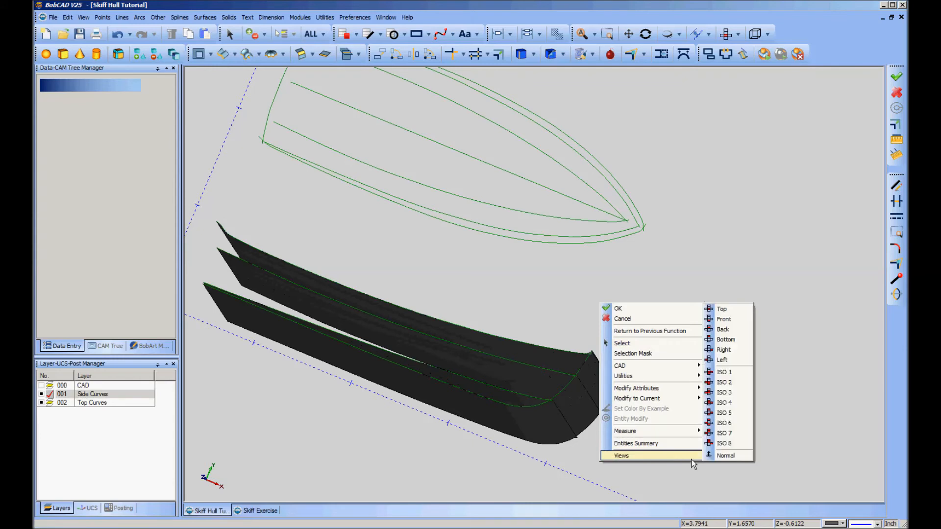
{"action": "left_click", "coordinate": [734, 310]}
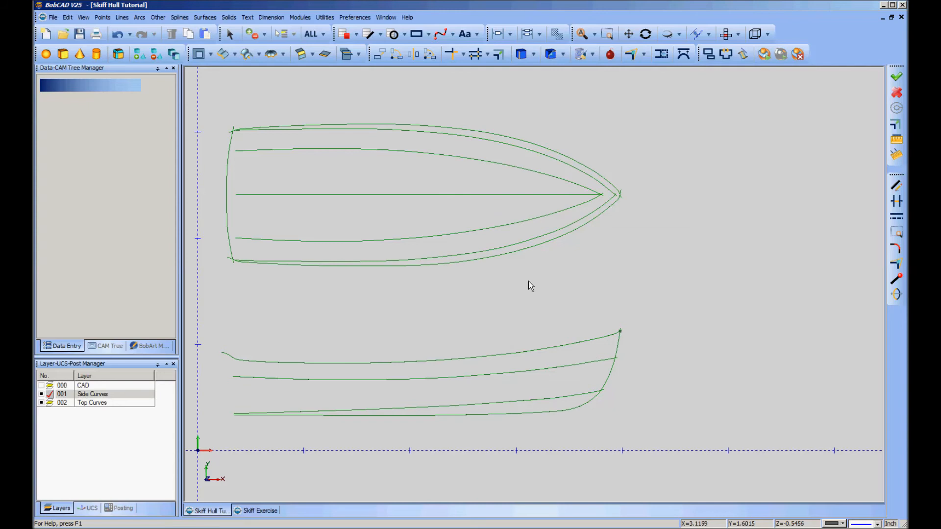
{"action": "left_click", "coordinate": [621, 331]}
{"action": "left_click", "coordinate": [397, 54]}
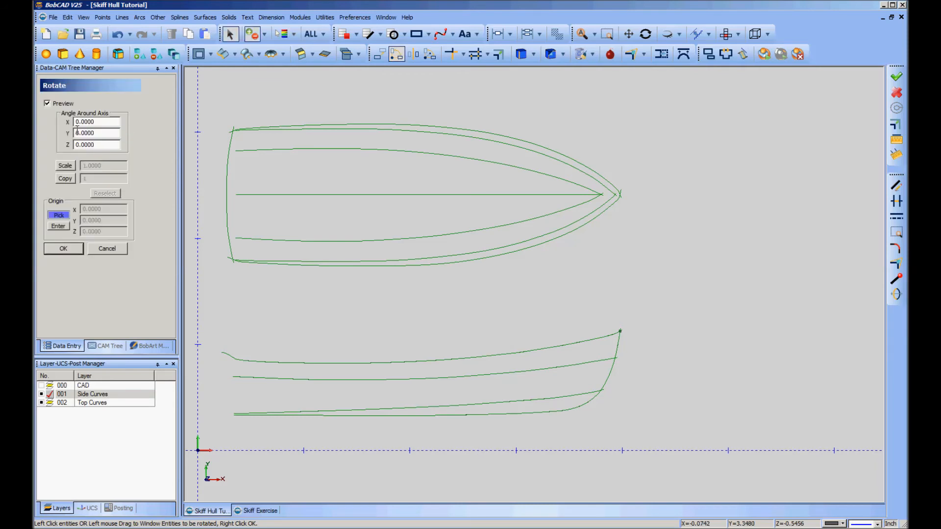
{"action": "left_click", "coordinate": [76, 122]}
{"action": "type", "text": "9"}
- Select all the extruded profile surfaces at the bow as the entities to rotate and accept the selection
{"action": "middle_click_drag", "start_coordinate": [681, 413], "coordinate": [657, 411]}
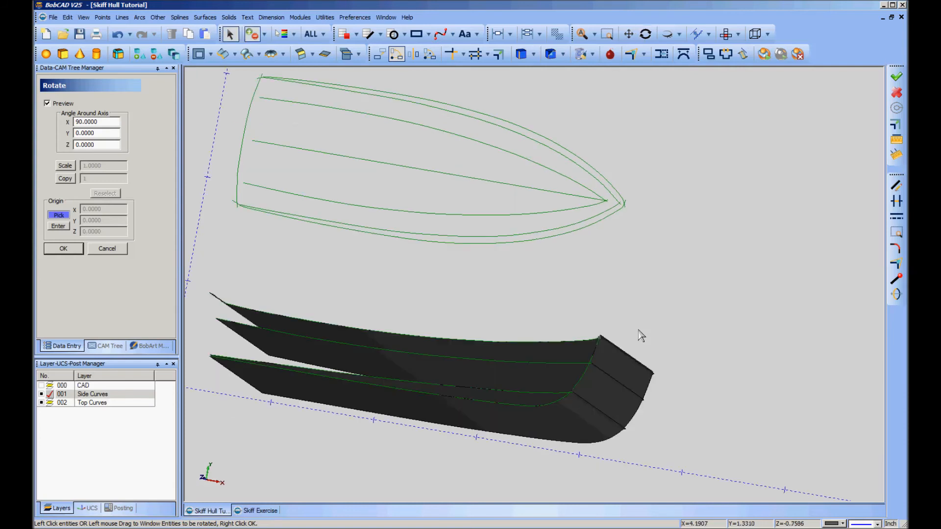
{"action": "left_click_drag", "start_coordinate": [611, 310], "coordinate": [652, 463]}
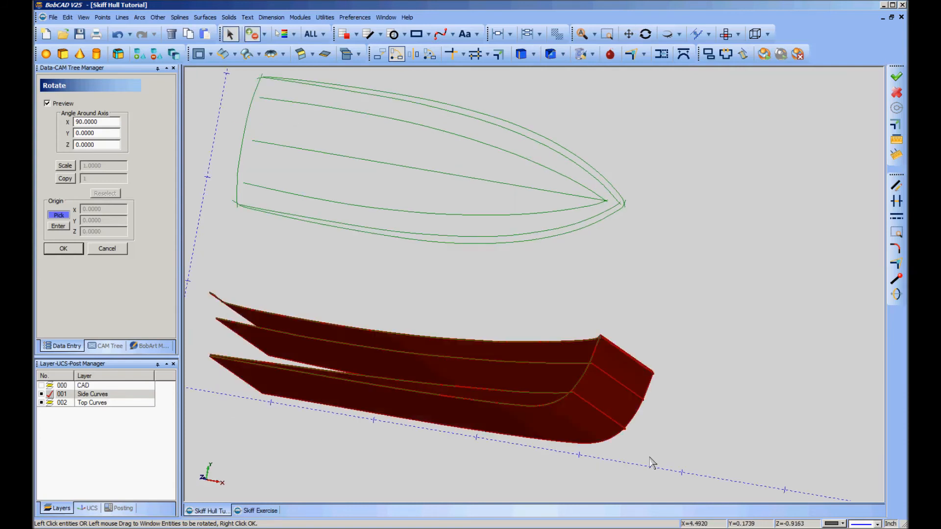
{"action": "middle_click_drag", "start_coordinate": [422, 469], "coordinate": [632, 399]}
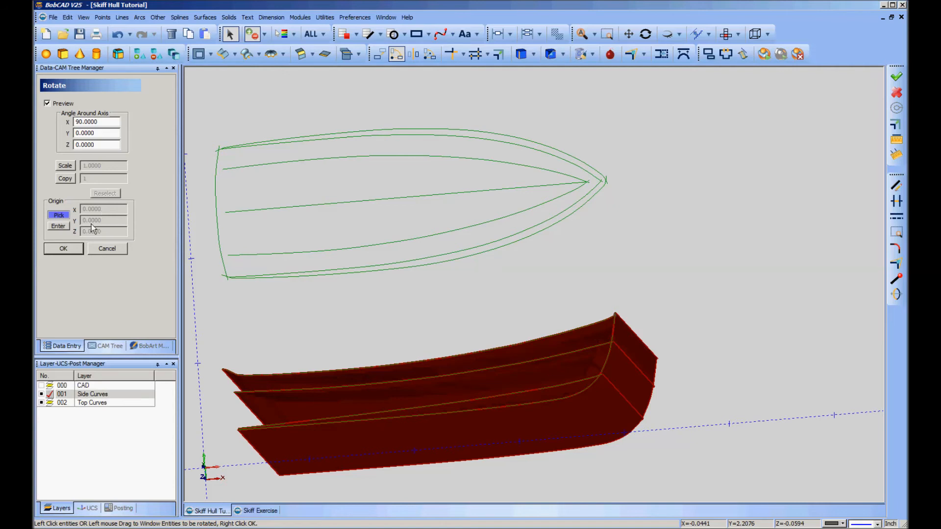
{"action": "right_click", "coordinate": [671, 250]}
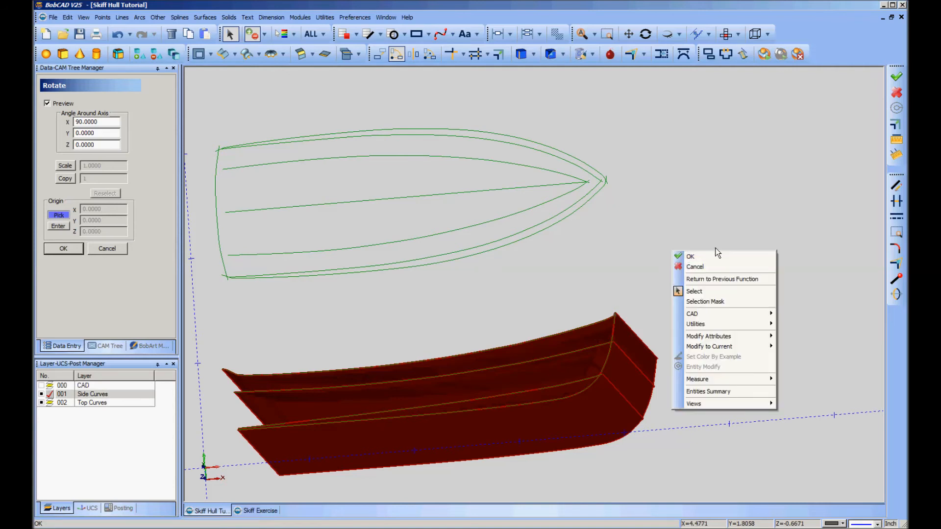
{"action": "left_click", "coordinate": [715, 262]}
- Rotate the selected surfaces 90 degrees around X about the intersection point at the bow tip, and close Rotate
{"action": "scroll", "coordinate": [696, 303], "scroll_direction": "up", "scroll_amount": 5}
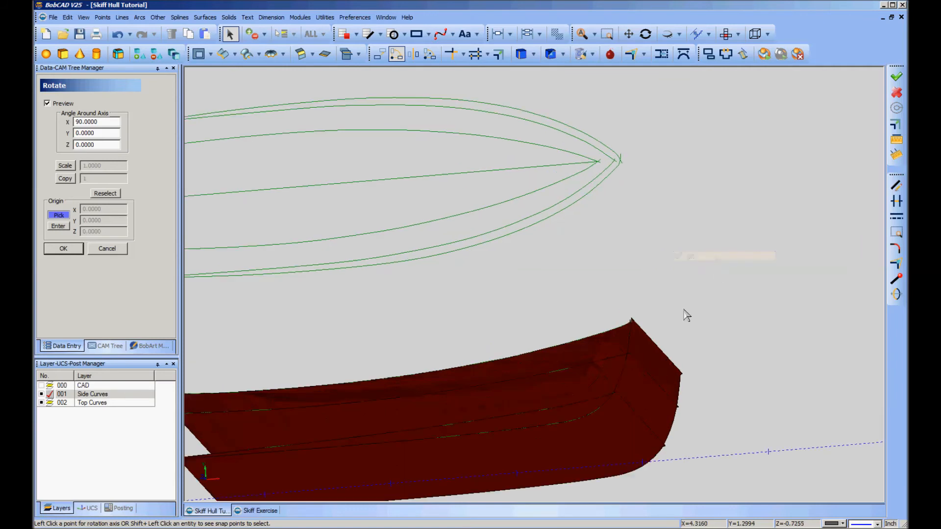
{"action": "middle_click_drag", "start_coordinate": [729, 307], "coordinate": [550, 195]}
{"action": "scroll", "coordinate": [545, 191], "scroll_direction": "up", "scroll_amount": 1}
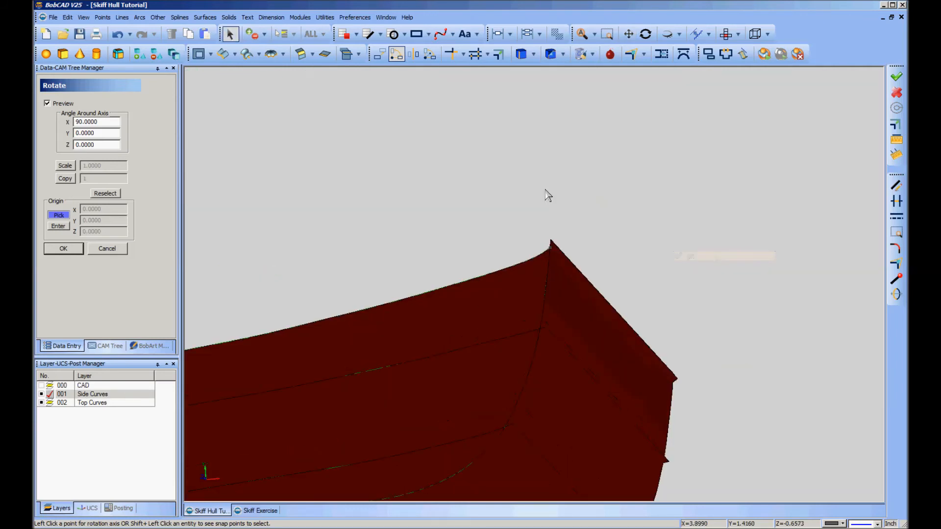
{"action": "scroll", "coordinate": [546, 194], "scroll_direction": "up", "scroll_amount": 3}
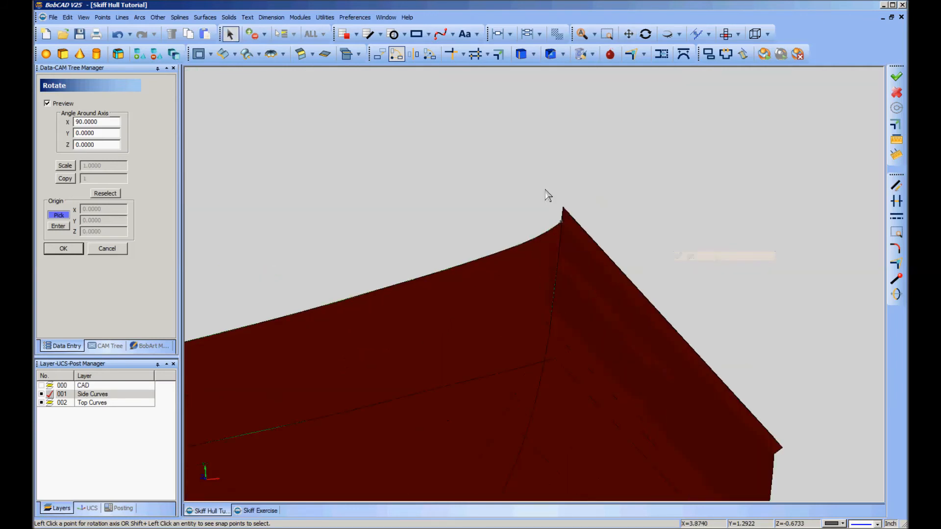
{"action": "left_click", "coordinate": [561, 221]}
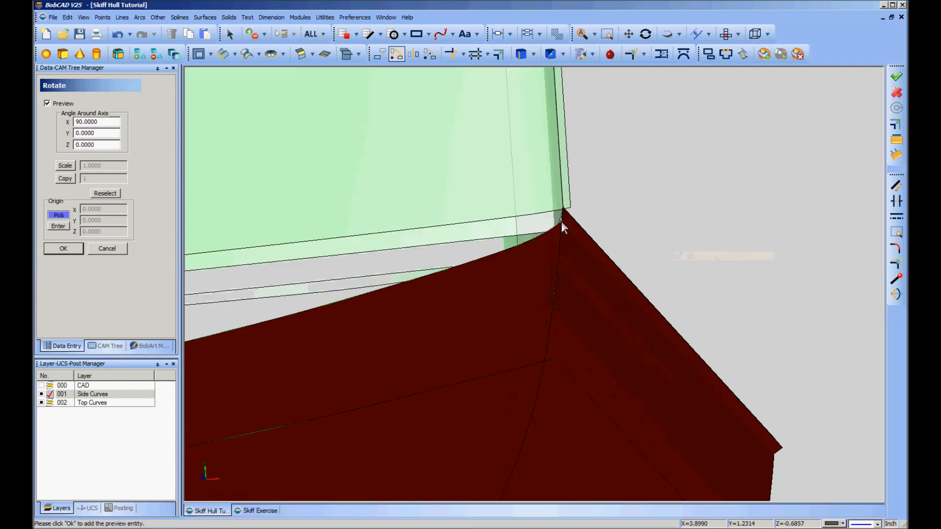
{"action": "scroll", "coordinate": [676, 185], "scroll_direction": "down", "scroll_amount": 5}
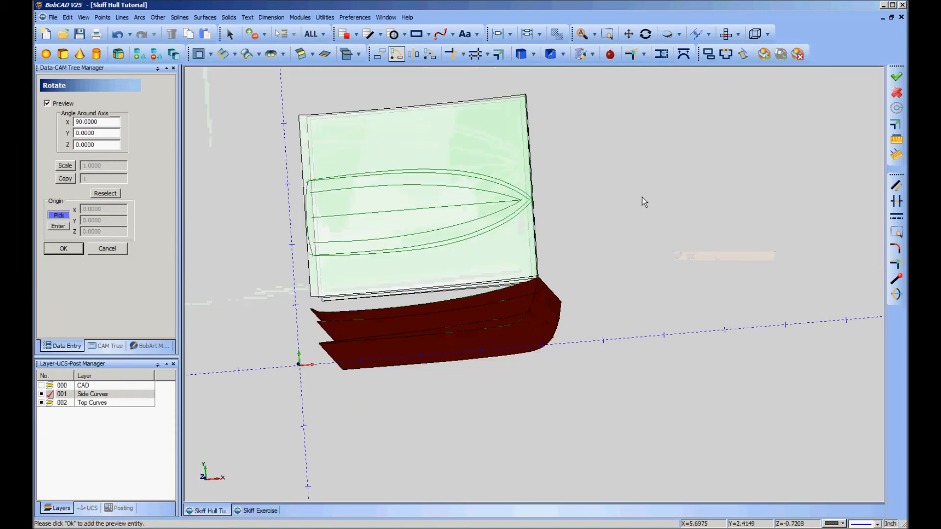
{"action": "middle_click_drag", "start_coordinate": [588, 202], "coordinate": [571, 189]}
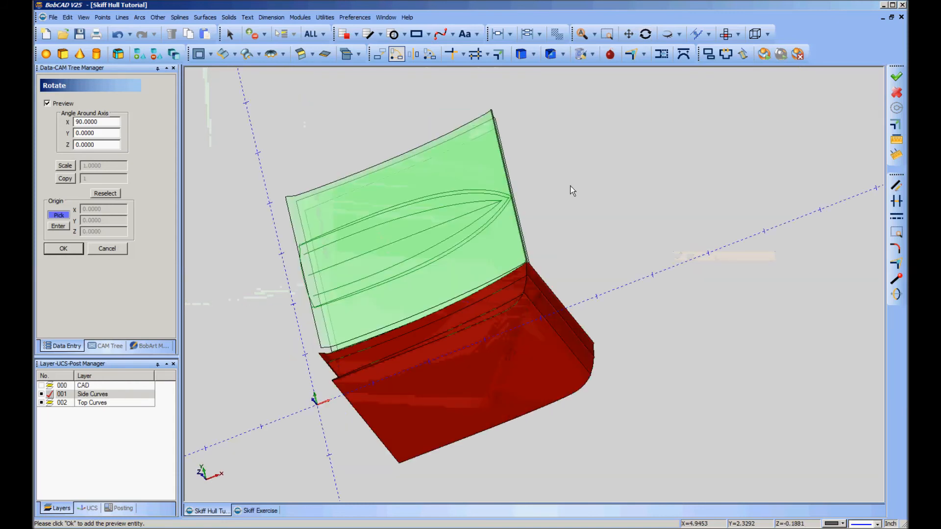
{"action": "right_click", "coordinate": [583, 189]}
{"action": "left_click", "coordinate": [630, 194]}
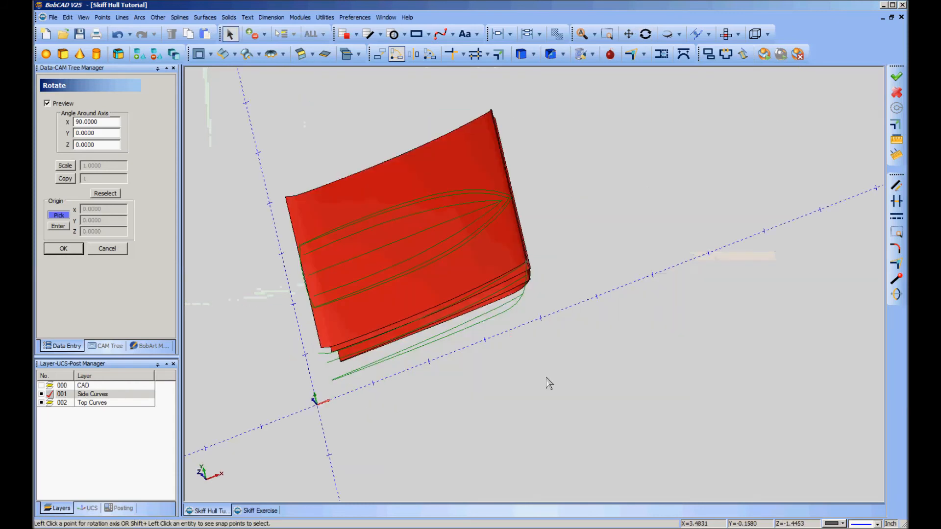
{"action": "middle_click_drag", "start_coordinate": [412, 409], "coordinate": [527, 406]}
{"action": "left_click", "coordinate": [109, 251]}
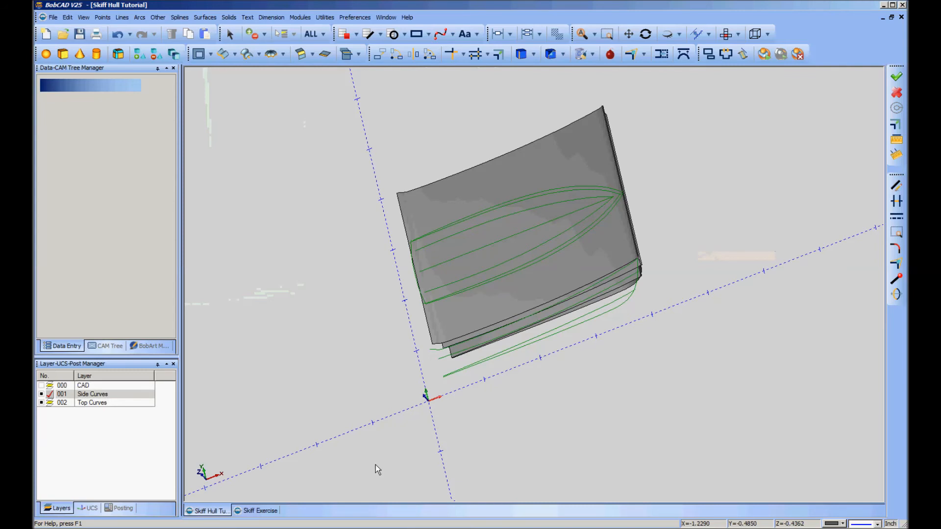
- Add a new layer named Side Surfaces
{"action": "middle_click_drag", "start_coordinate": [513, 464], "coordinate": [663, 452]}
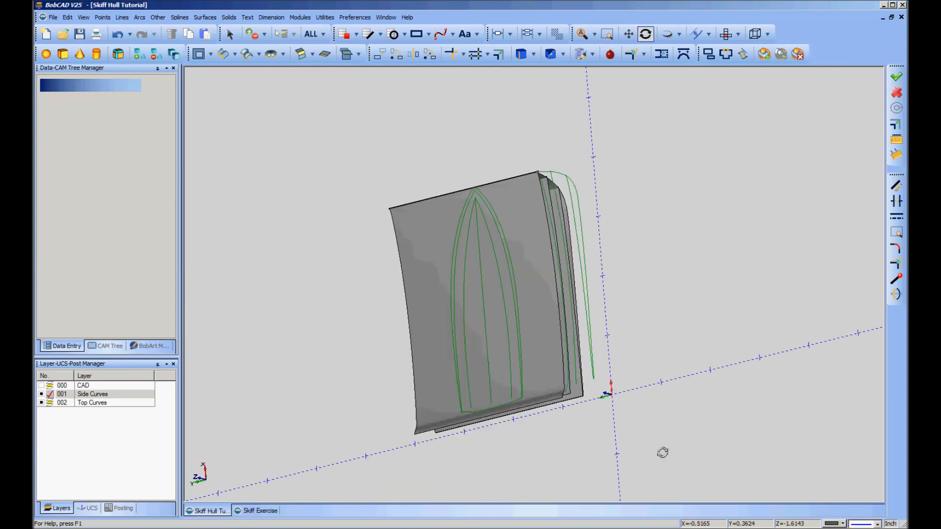
{"action": "right_click", "coordinate": [78, 434]}
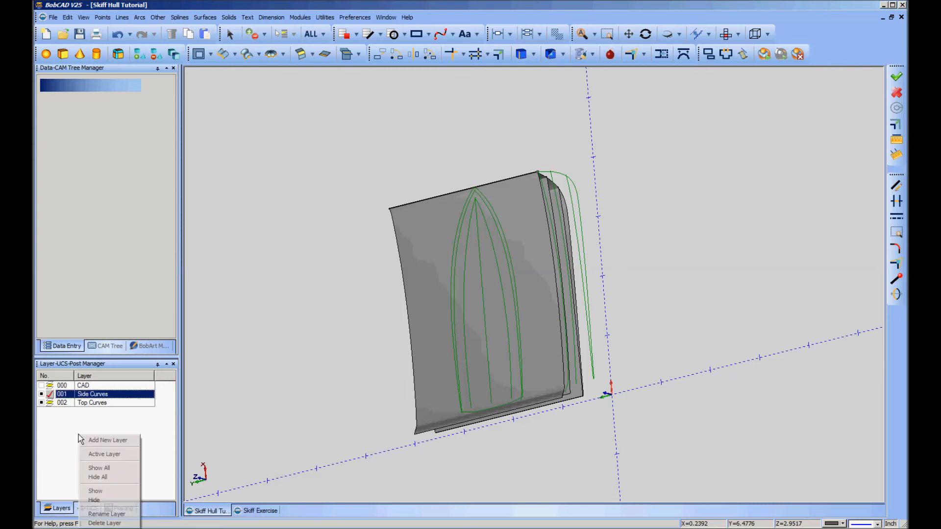
{"action": "left_click", "coordinate": [110, 440]}
{"action": "key", "text": "BackSpace"}
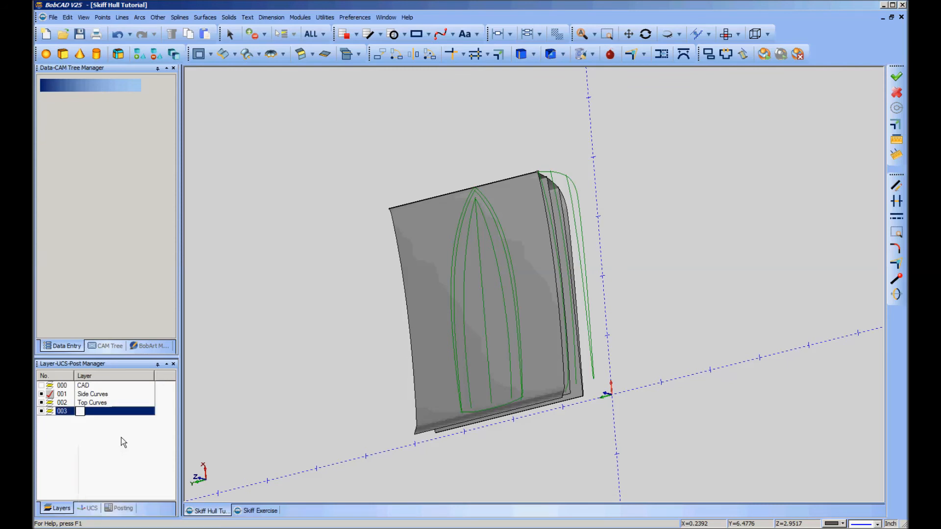
{"action": "type", "text": "Side Surfaces"}
{"action": "key", "text": "Return"}
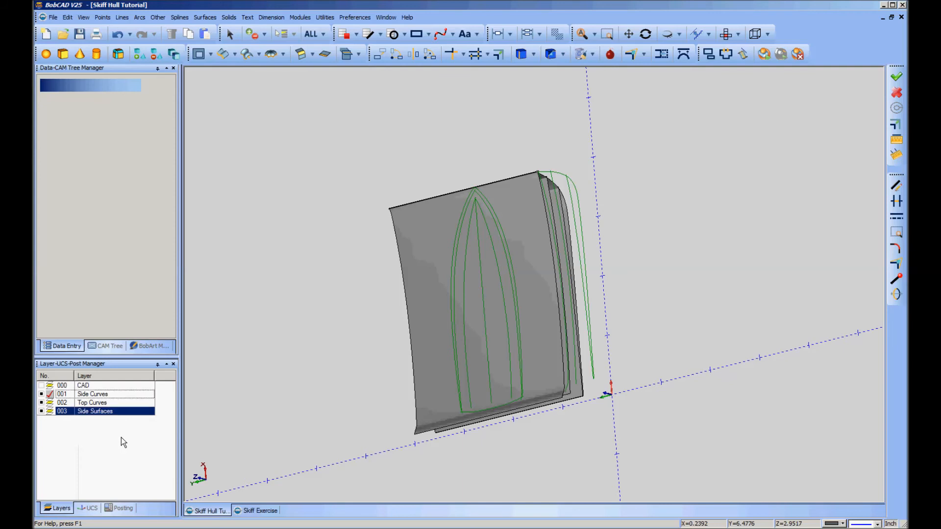
- Select all the extruded profile surfaces and move them to the Side Surfaces layer
{"action": "middle_click_drag", "start_coordinate": [346, 479], "coordinate": [363, 447]}
{"action": "middle_click_drag", "start_coordinate": [301, 264], "coordinate": [370, 251]}
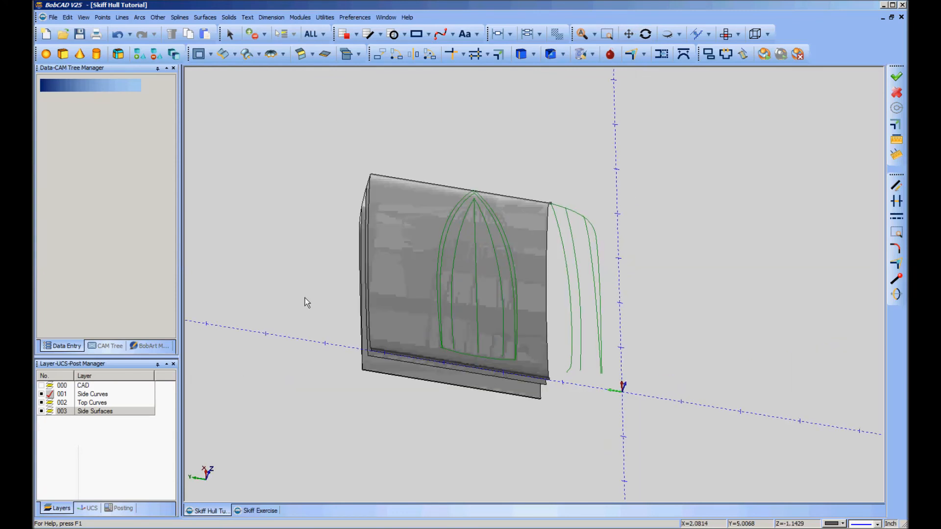
{"action": "right_click", "coordinate": [268, 318]}
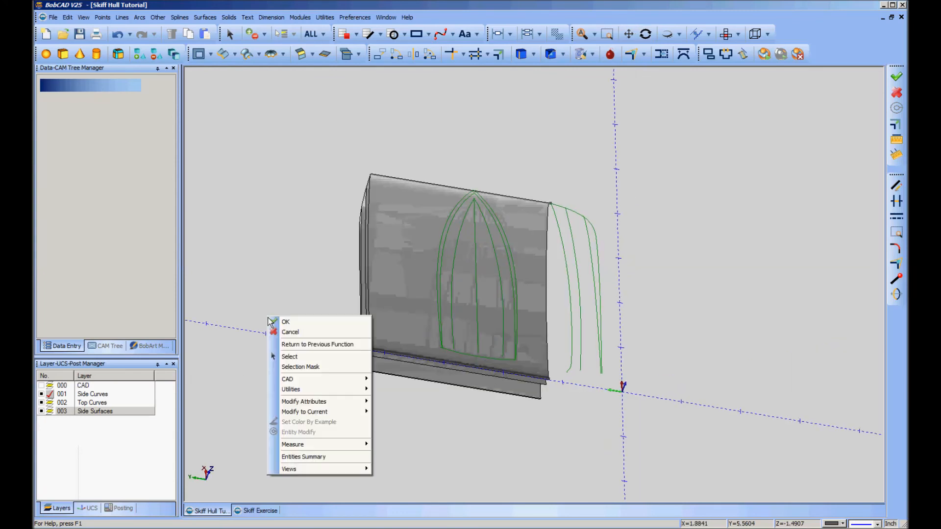
{"action": "left_click", "coordinate": [290, 356]}
{"action": "left_click_drag", "start_coordinate": [325, 282], "coordinate": [395, 378]}
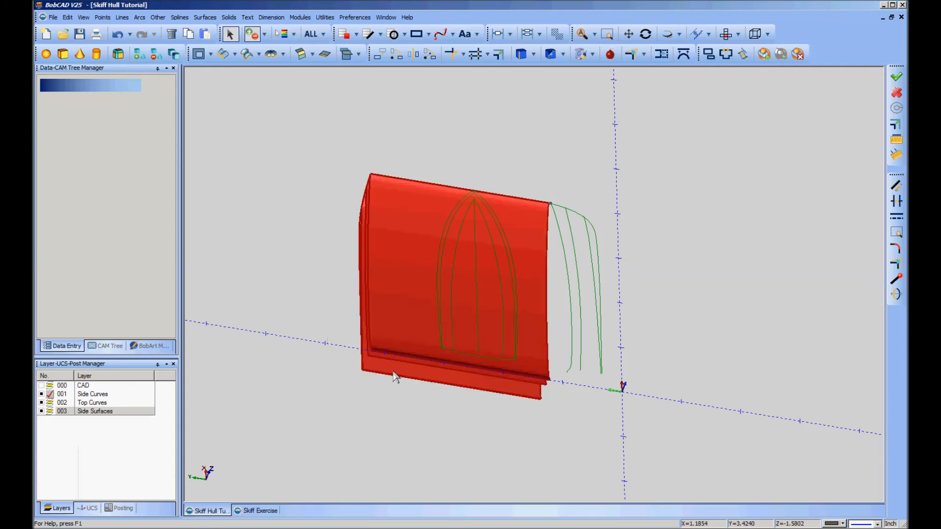
{"action": "right_click", "coordinate": [308, 407]}
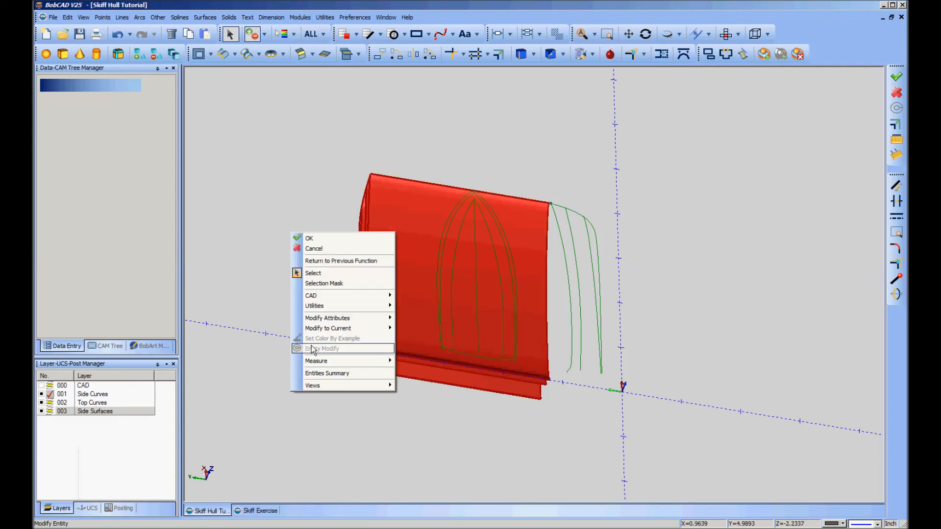
{"action": "mouse_move", "coordinate": [336, 322]}
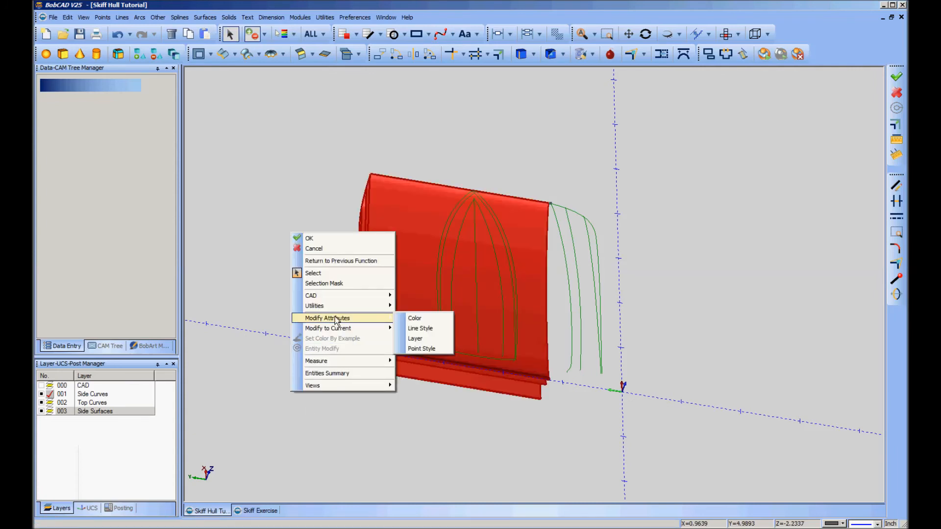
{"action": "left_click", "coordinate": [415, 339]}
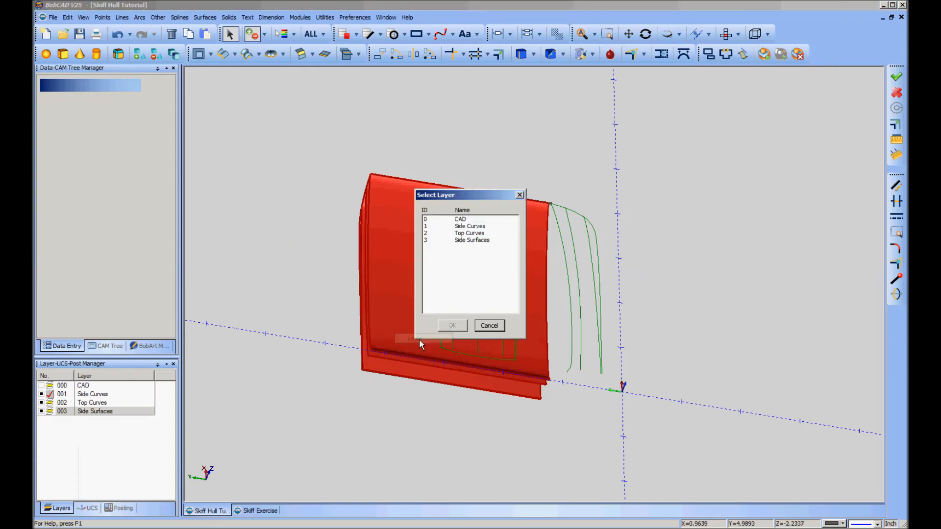
{"action": "left_click", "coordinate": [468, 241]}
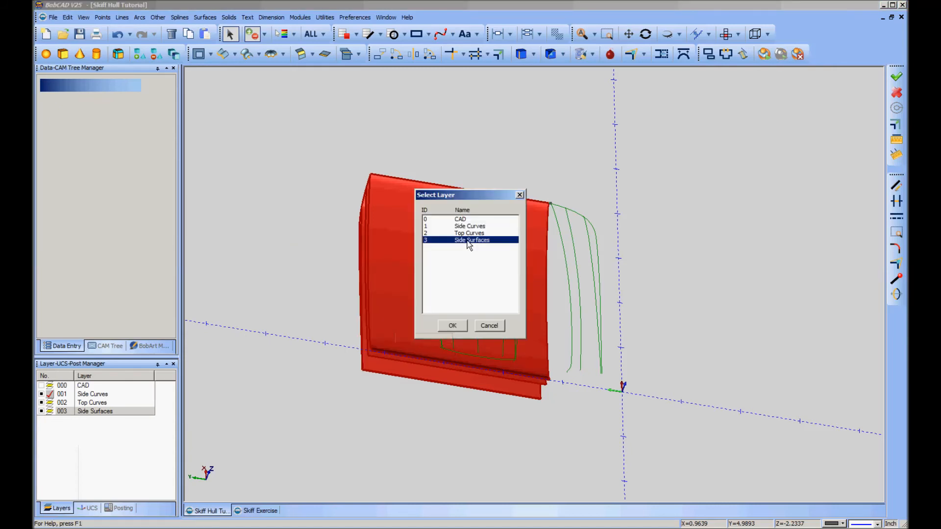
{"action": "left_click", "coordinate": [453, 328]}
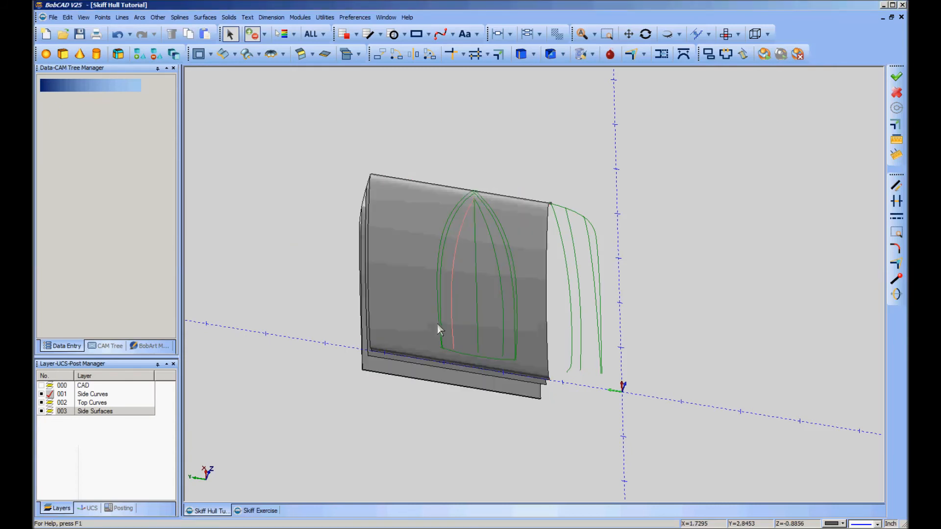
- Check the Side Surfaces layer by hiding and reshowing it, then make Top Curves the active layer and hide Side Curves
{"action": "left_click", "coordinate": [42, 412]}
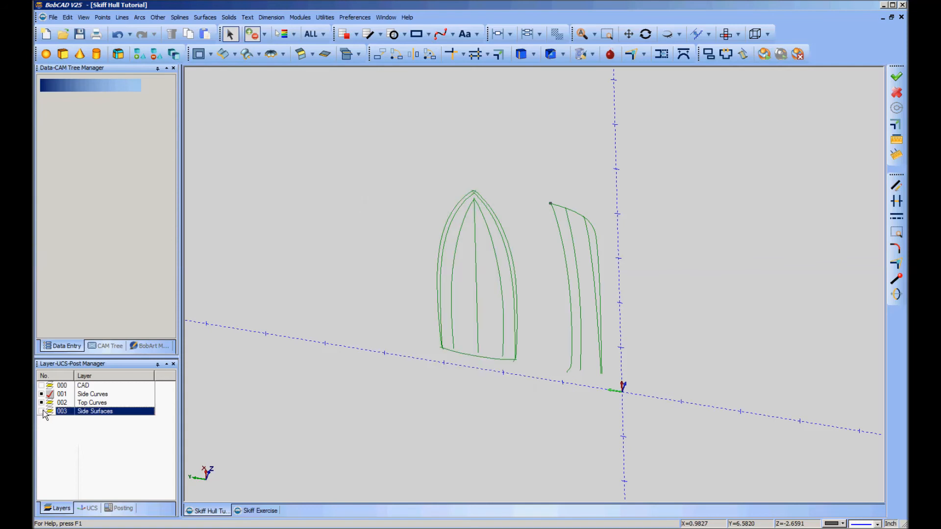
{"action": "left_click", "coordinate": [42, 411]}
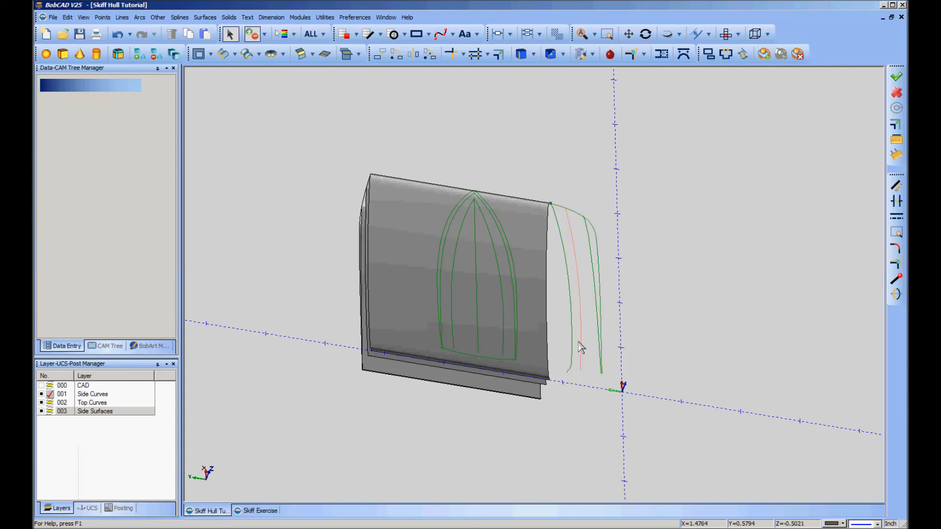
{"action": "left_click", "coordinate": [50, 404]}
{"action": "left_click", "coordinate": [42, 394]}
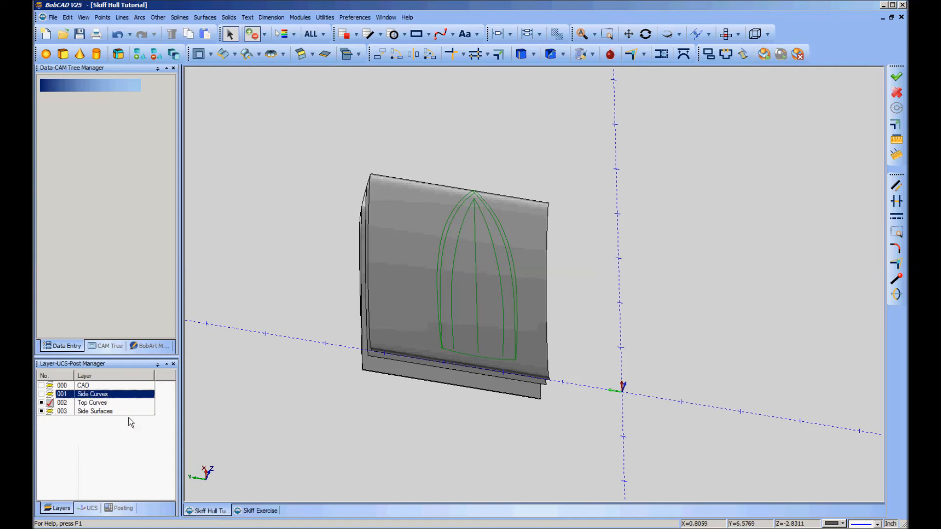
- Set the current drawing colour to dark blue for the projected curves
{"action": "middle_click_drag", "start_coordinate": [710, 357], "coordinate": [572, 378]}
{"action": "scroll", "coordinate": [564, 375], "scroll_direction": "up", "scroll_amount": 5}
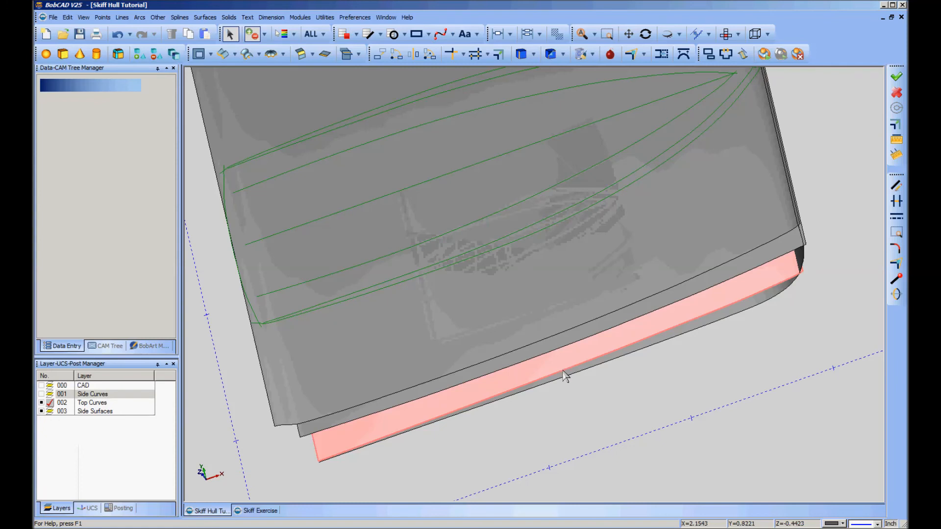
{"action": "scroll", "coordinate": [562, 378], "scroll_direction": "down", "scroll_amount": 3}
{"action": "middle_click_drag", "start_coordinate": [783, 212], "coordinate": [787, 195]}
{"action": "middle_click_drag", "start_coordinate": [715, 308], "coordinate": [749, 324]}
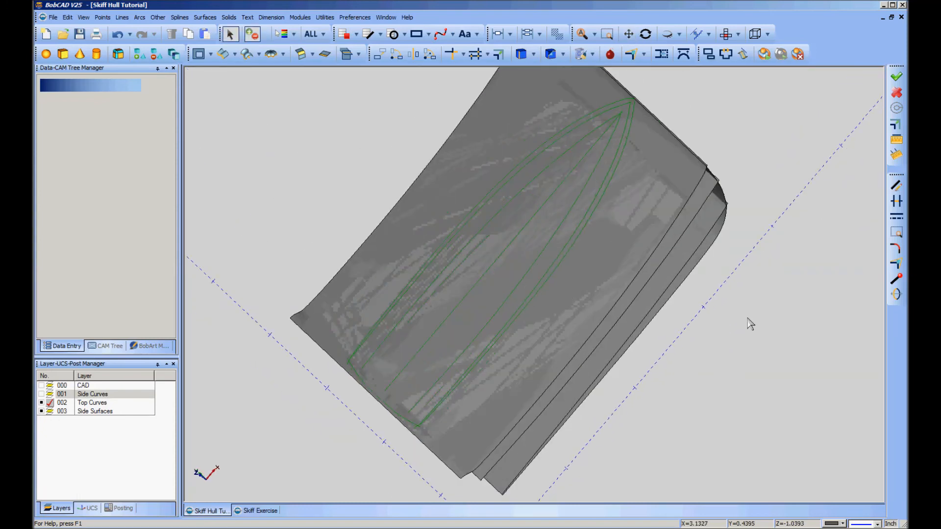
{"action": "left_click", "coordinate": [843, 524]}
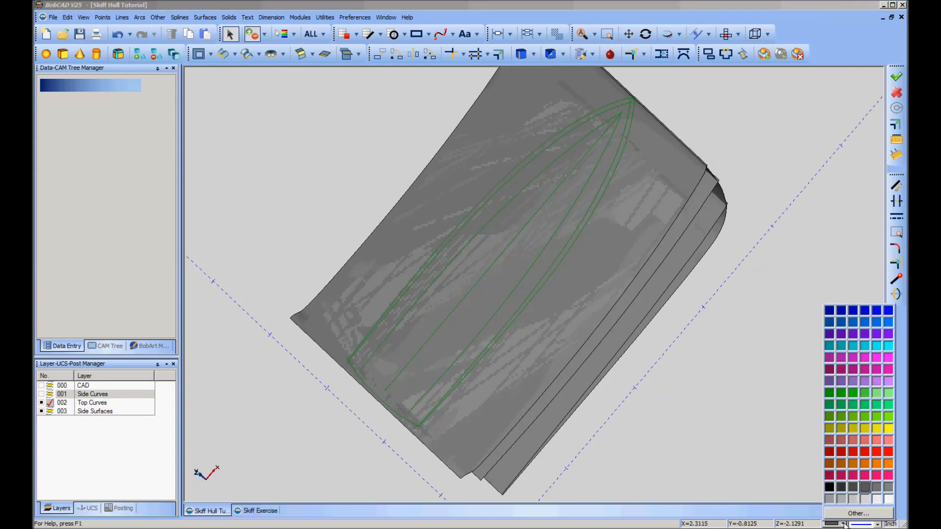
{"action": "left_click", "coordinate": [830, 310]}
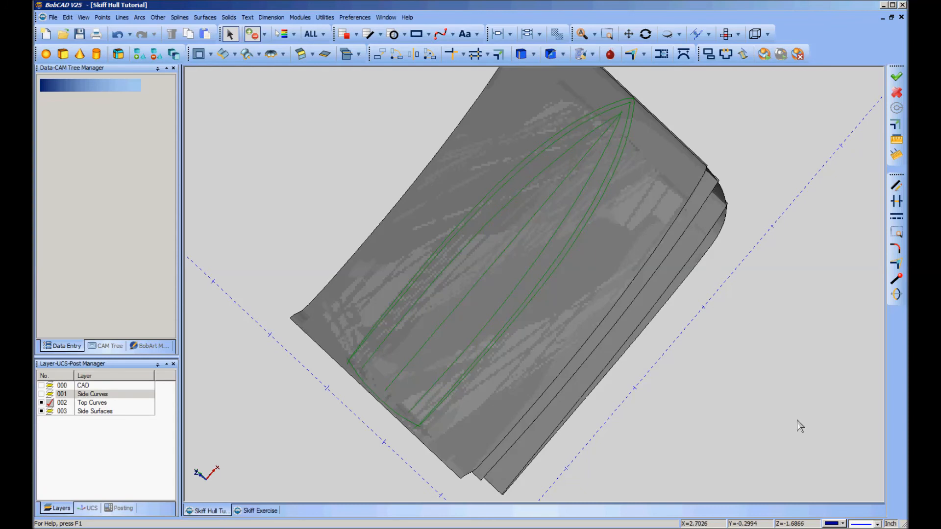
- Examine how the plan curves lie relative to the stacked side surfaces, highlighting the curves and clearing the selection
{"action": "middle_click_drag", "start_coordinate": [800, 427], "coordinate": [756, 399]}
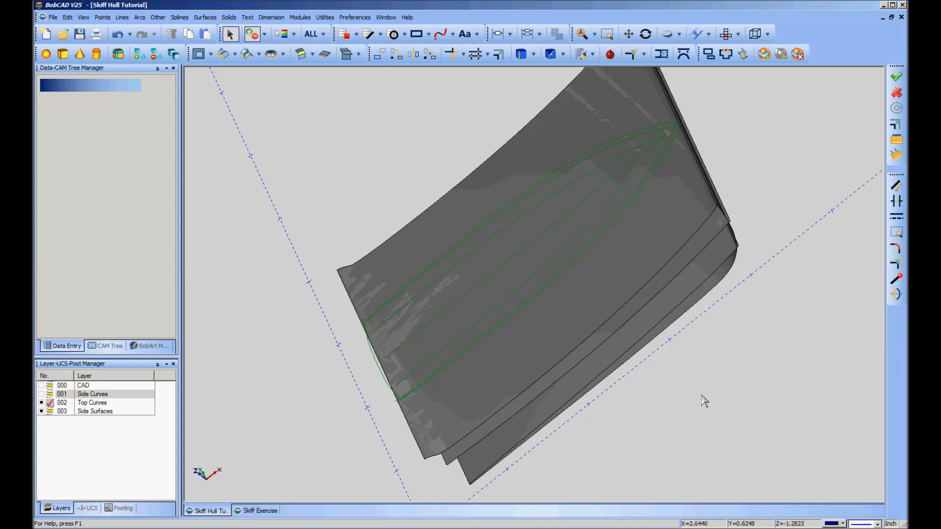
{"action": "scroll", "coordinate": [704, 401], "scroll_direction": "up", "scroll_amount": 1}
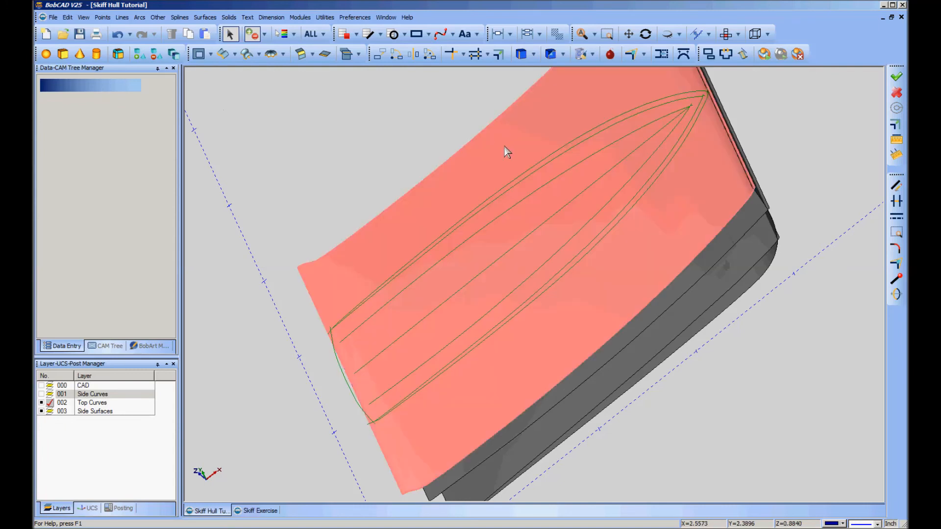
{"action": "middle_click_drag", "start_coordinate": [802, 396], "coordinate": [718, 347]}
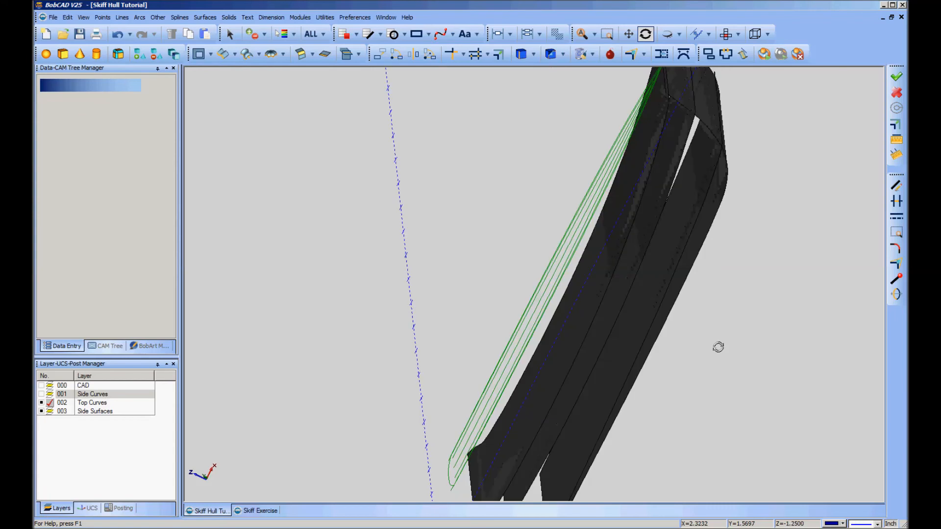
{"action": "left_click_drag", "start_coordinate": [543, 260], "coordinate": [569, 281]}
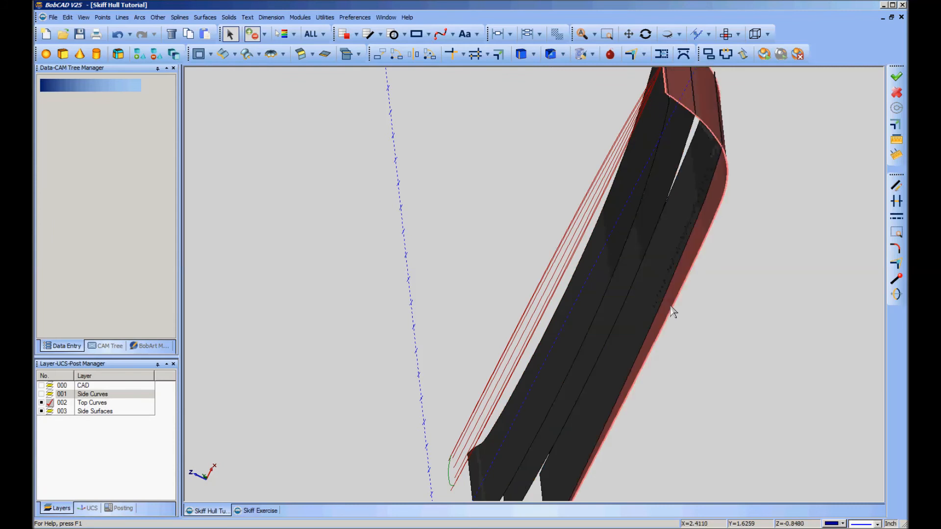
{"action": "right_click", "coordinate": [362, 263]}
{"action": "left_click", "coordinate": [380, 279]}
{"action": "left_click_drag", "start_coordinate": [345, 196], "coordinate": [387, 206]}
{"action": "mouse_move", "coordinate": [365, 179]}
{"action": "middle_mouse_down"}
{"action": "mouse_move", "coordinate": [357, 219]}
{"action": "mouse_move", "coordinate": [365, 195]}
{"action": "middle_mouse_up"}
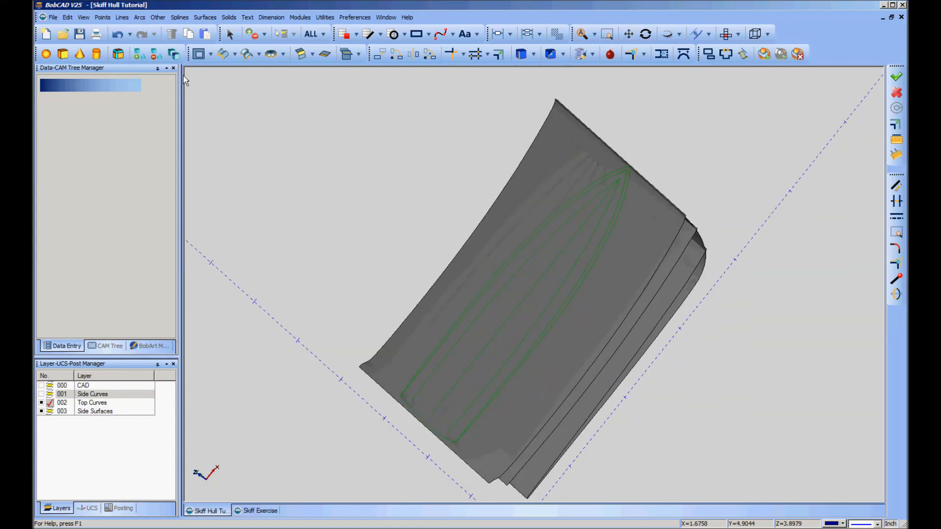
- Project the outermost plan outline, both side curves and the transom curve, onto the uppermost side surface with Project Curves to Surface
{"action": "left_click", "coordinate": [158, 17]}
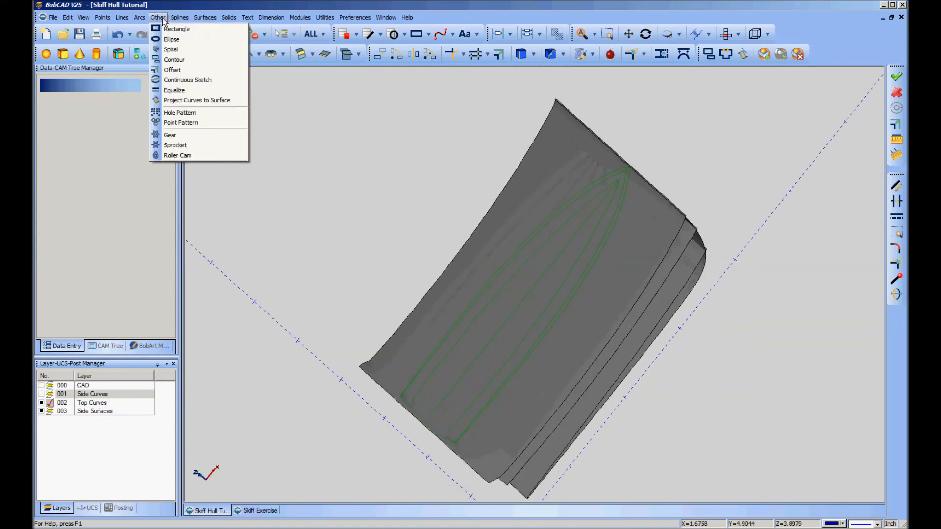
{"action": "left_click", "coordinate": [201, 101]}
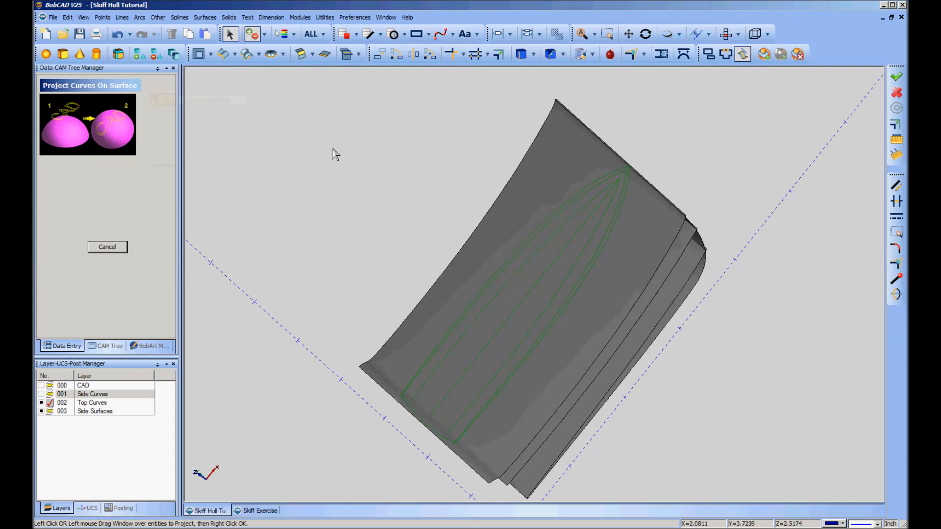
{"action": "scroll", "coordinate": [334, 152], "scroll_direction": "up", "scroll_amount": 2}
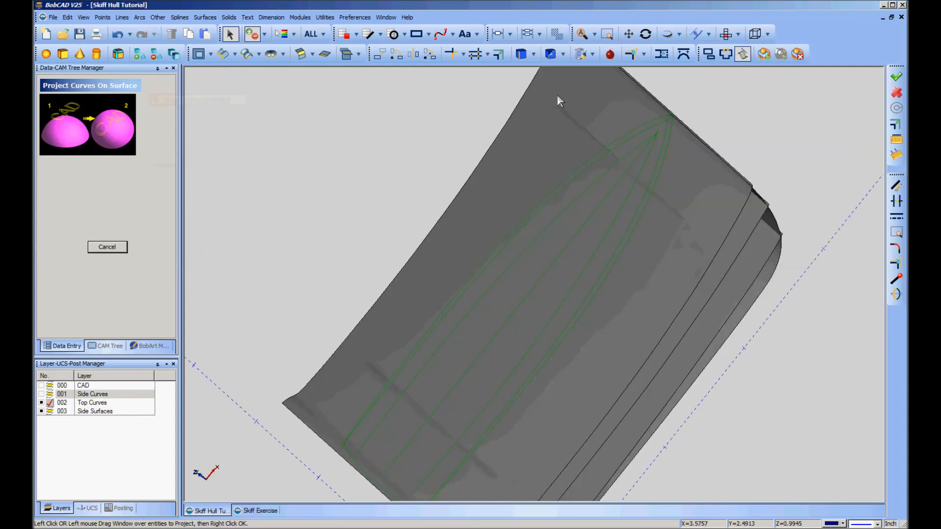
{"action": "left_click", "coordinate": [656, 120]}
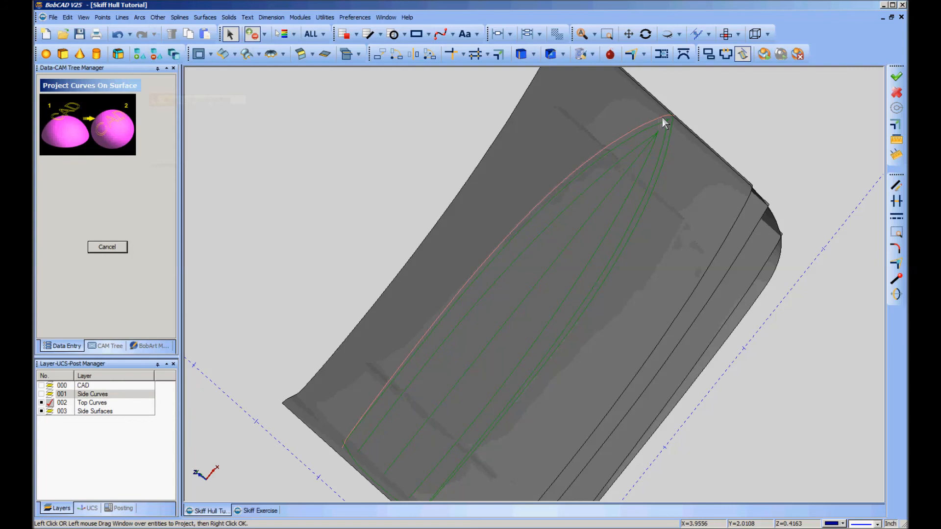
{"action": "left_click", "coordinate": [661, 117]}
{"action": "left_click", "coordinate": [672, 130]}
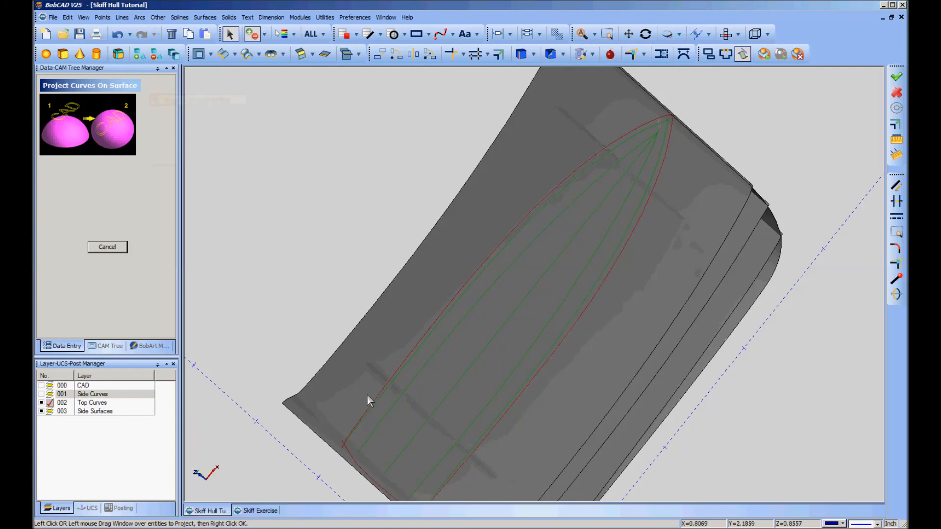
{"action": "scroll", "coordinate": [355, 174], "scroll_direction": "down", "scroll_amount": 3}
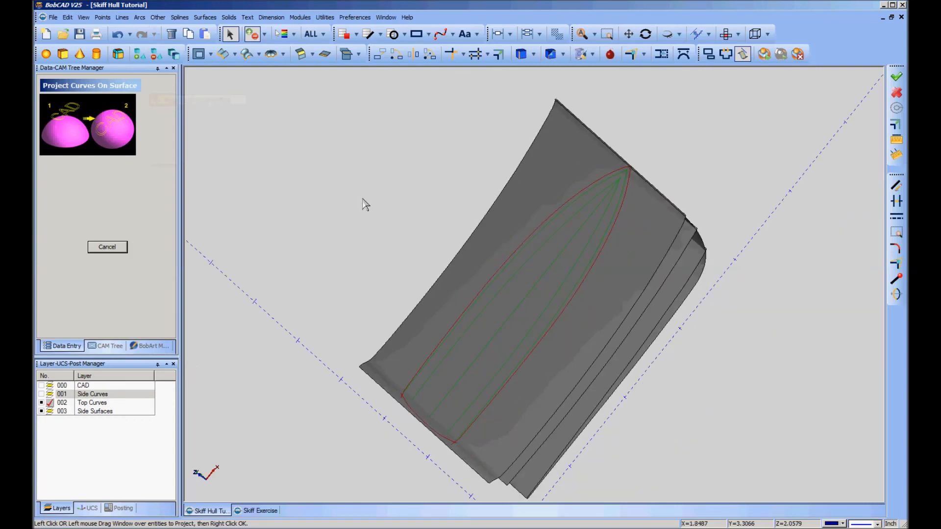
{"action": "scroll", "coordinate": [730, 153], "scroll_direction": "up", "scroll_amount": 1}
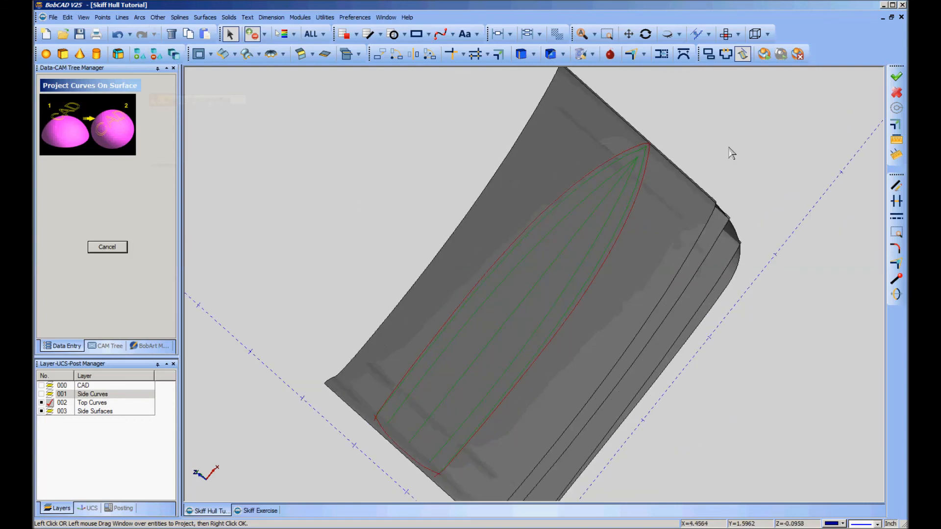
{"action": "right_click", "coordinate": [727, 142]}
{"action": "left_click", "coordinate": [737, 146]}
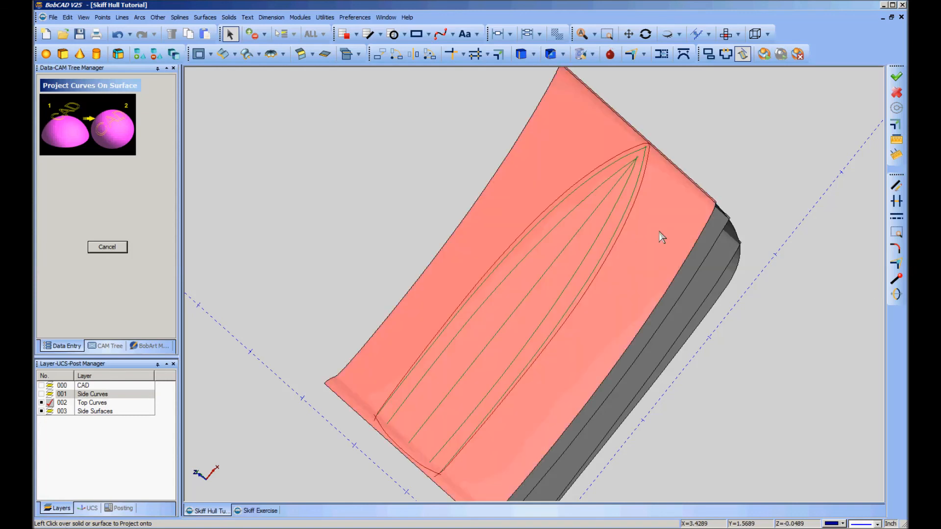
{"action": "left_click", "coordinate": [661, 237]}
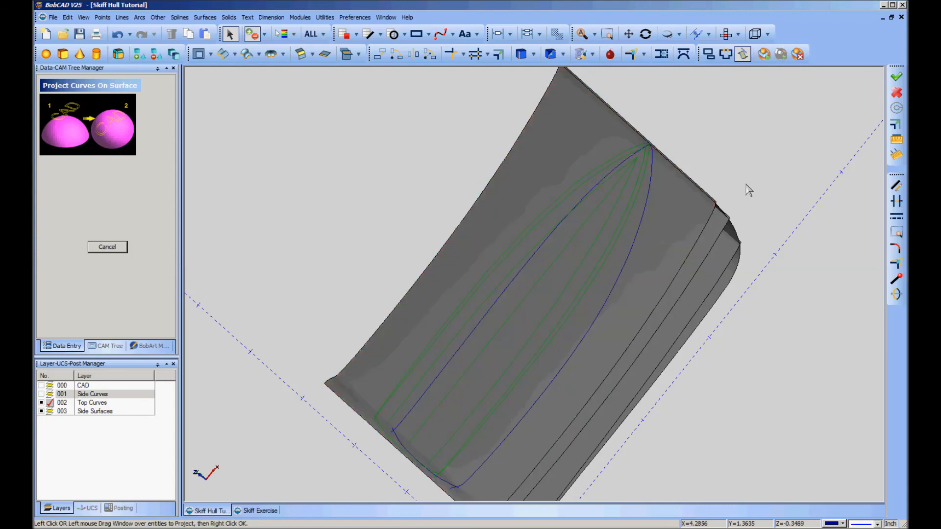
- In the Top view, select the two plan curves just inside the outer outline and project them onto the second side surface
{"action": "mouse_move", "coordinate": [761, 340]}
{"action": "middle_mouse_down"}
{"action": "mouse_move", "coordinate": [729, 349]}
{"action": "mouse_move", "coordinate": [763, 353]}
{"action": "mouse_move", "coordinate": [778, 336]}
{"action": "mouse_move", "coordinate": [774, 354]}
{"action": "mouse_move", "coordinate": [752, 351]}
{"action": "middle_mouse_up"}
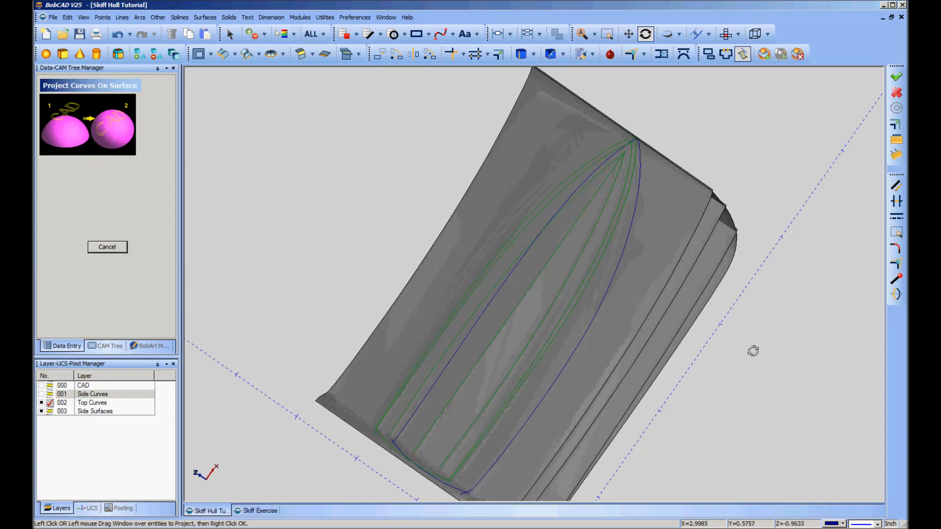
{"action": "middle_click_drag", "start_coordinate": [792, 372], "coordinate": [727, 325]}
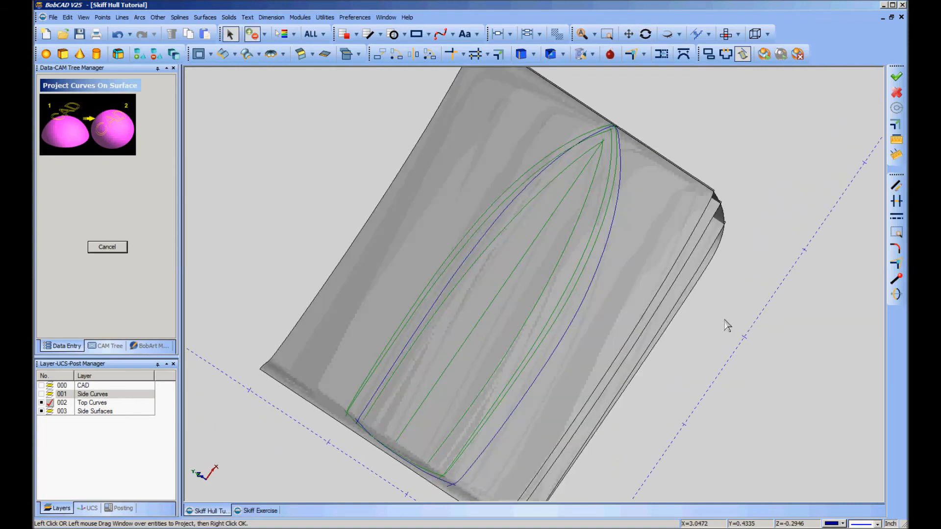
{"action": "right_click", "coordinate": [727, 325]}
{"action": "mouse_move", "coordinate": [746, 446]}
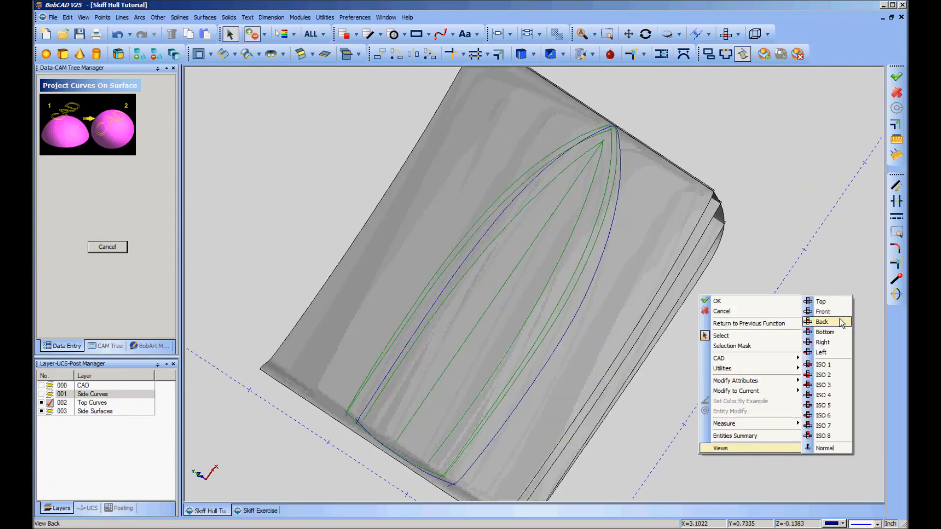
{"action": "left_click", "coordinate": [833, 302]}
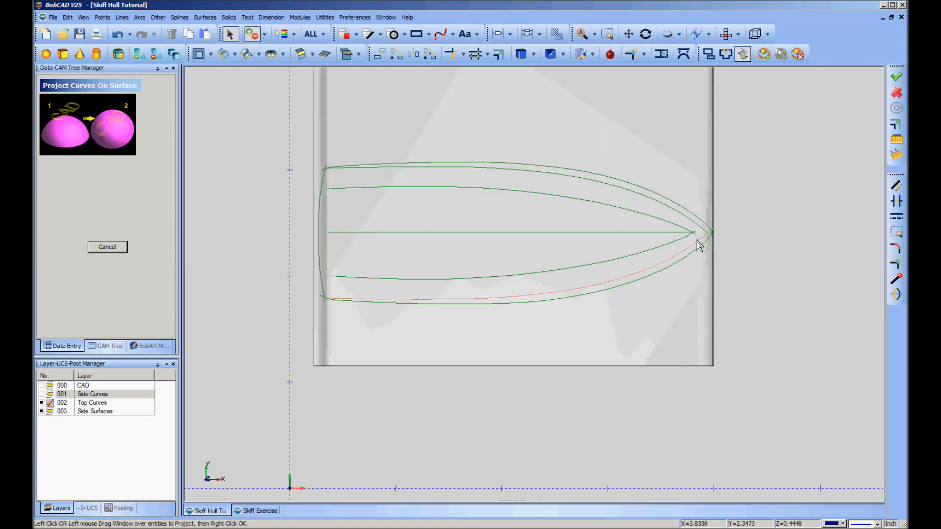
{"action": "left_click", "coordinate": [697, 239]}
{"action": "left_click", "coordinate": [700, 227]}
{"action": "right_click", "coordinate": [763, 219]}
{"action": "left_click", "coordinate": [774, 220]}
{"action": "middle_click_drag", "start_coordinate": [752, 388], "coordinate": [729, 347]}
{"action": "left_click", "coordinate": [722, 290]}
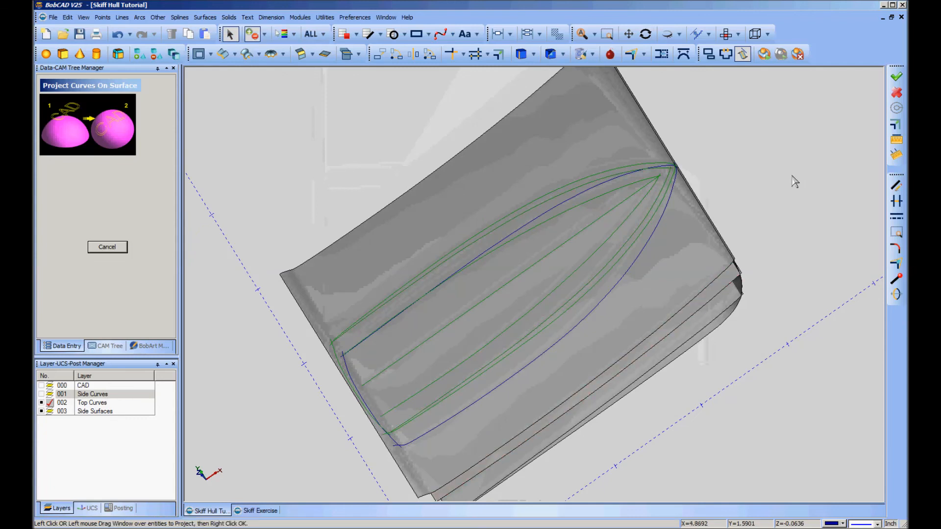
{"action": "middle_click_drag", "start_coordinate": [794, 182], "coordinate": [775, 229]}
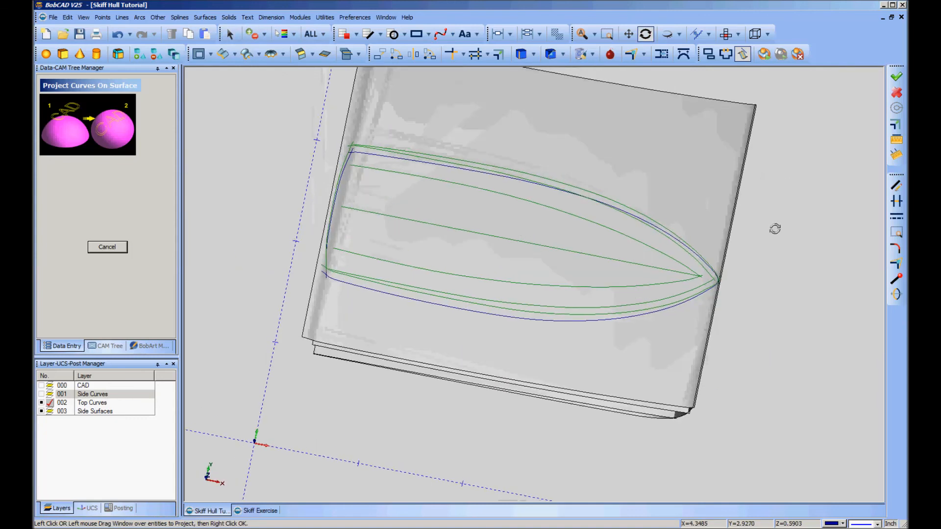
- Project the two curves on either side of the centreline onto the third side surface from the top
{"action": "left_click", "coordinate": [633, 287]}
{"action": "left_click", "coordinate": [653, 252]}
{"action": "right_click", "coordinate": [771, 265]}
{"action": "left_click", "coordinate": [789, 271]}
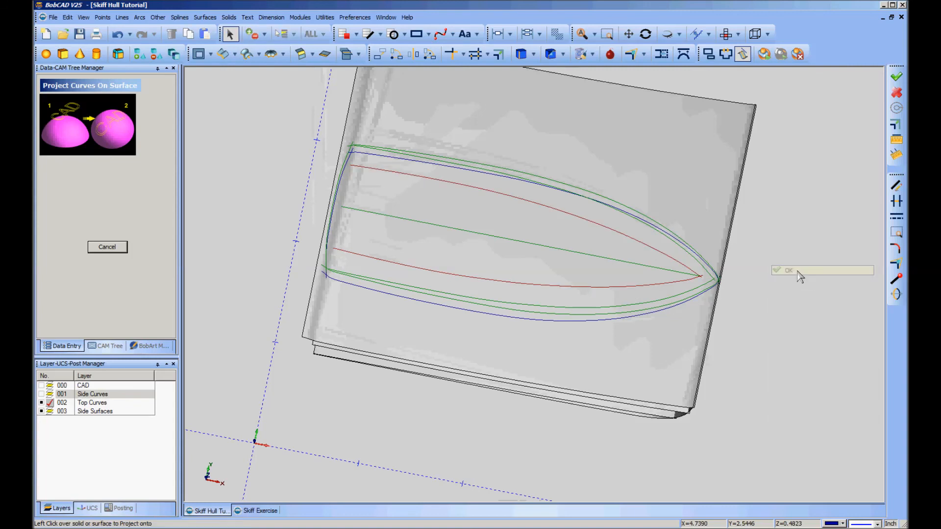
{"action": "middle_click_drag", "start_coordinate": [703, 389], "coordinate": [691, 407]}
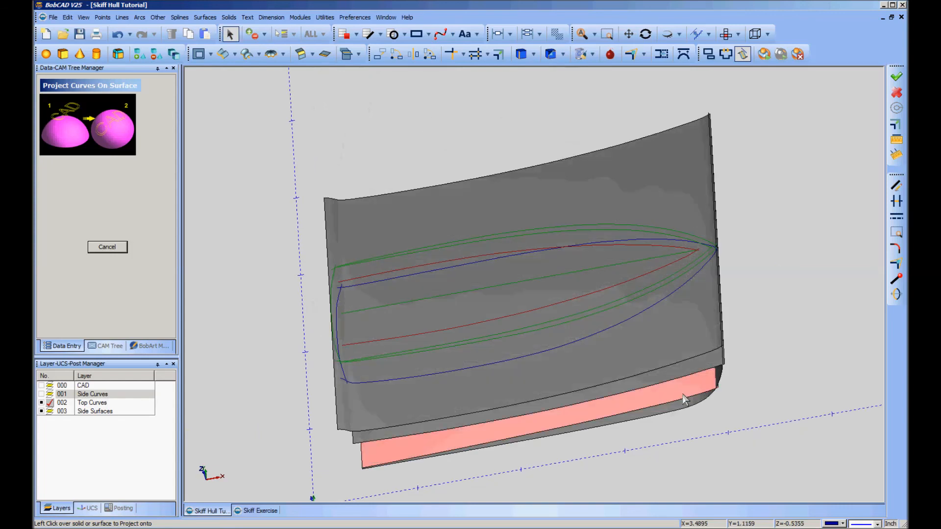
{"action": "left_click", "coordinate": [686, 399]}
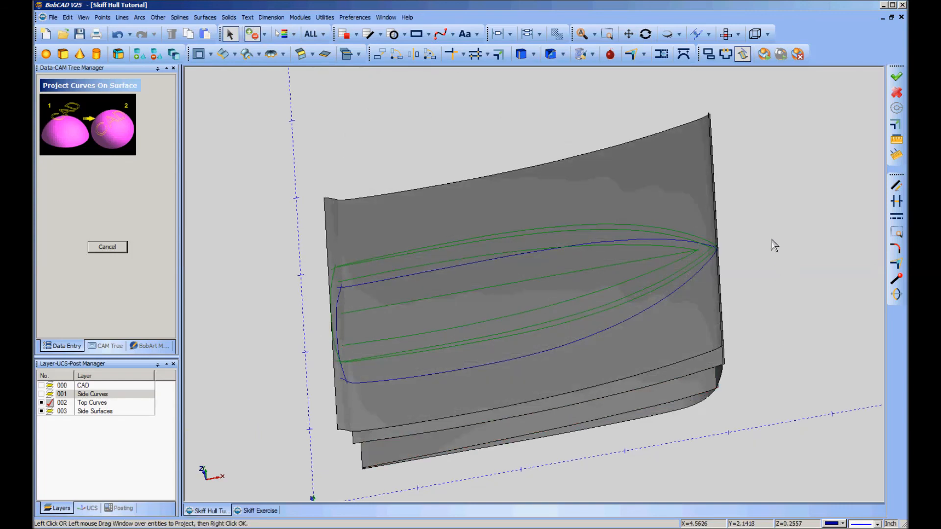
- Project the straight centreline onto the lowest side surface and finish the Project Curves command
{"action": "left_click", "coordinate": [640, 260]}
{"action": "right_click", "coordinate": [780, 270]}
{"action": "left_click", "coordinate": [789, 275]}
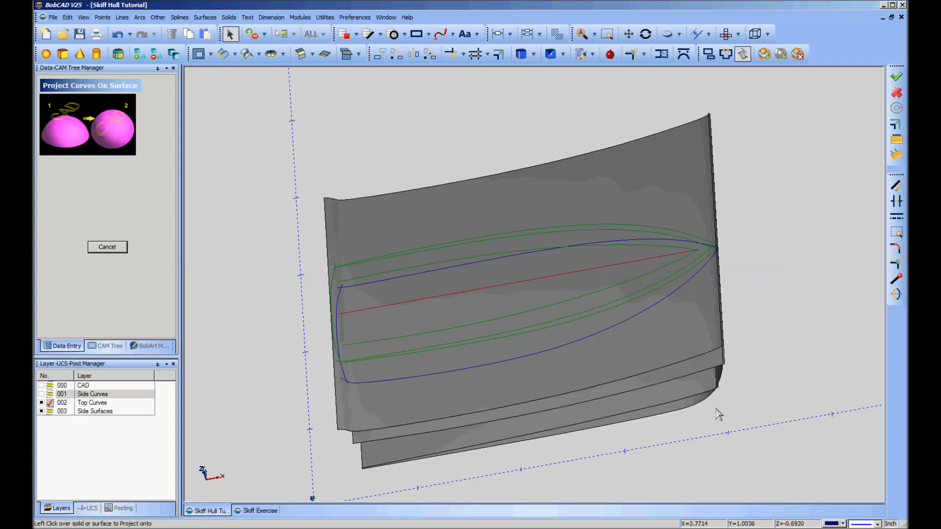
{"action": "left_click", "coordinate": [688, 407]}
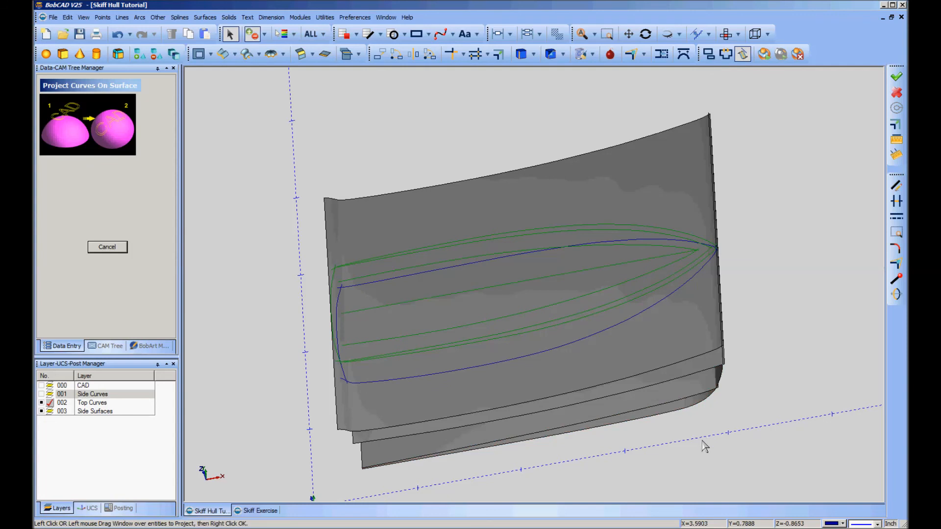
{"action": "left_click", "coordinate": [106, 250]}
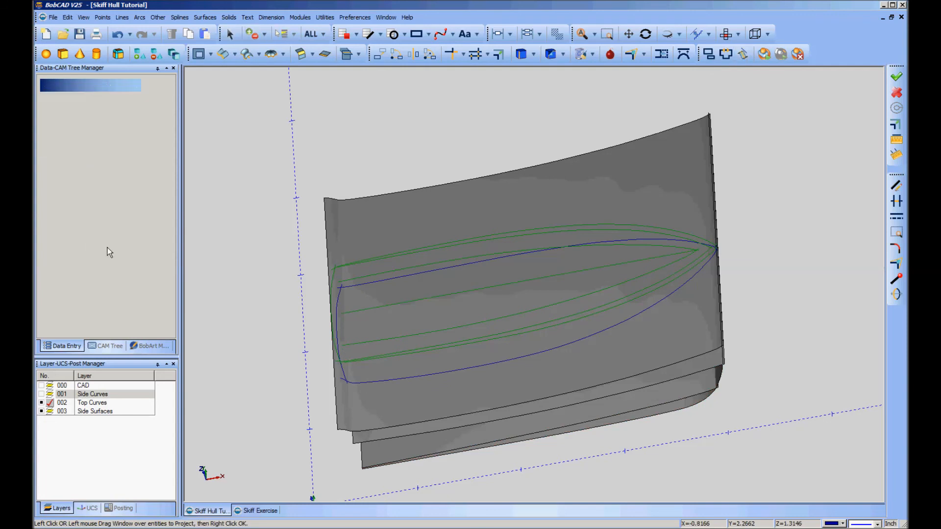
- Add a new layer named 3D Curves
{"action": "right_click", "coordinate": [86, 443]}
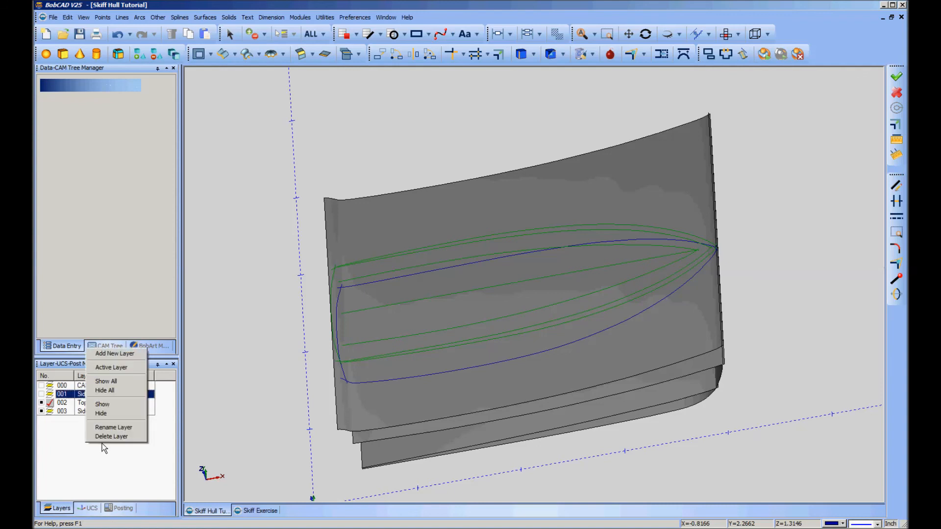
{"action": "left_click", "coordinate": [103, 357]}
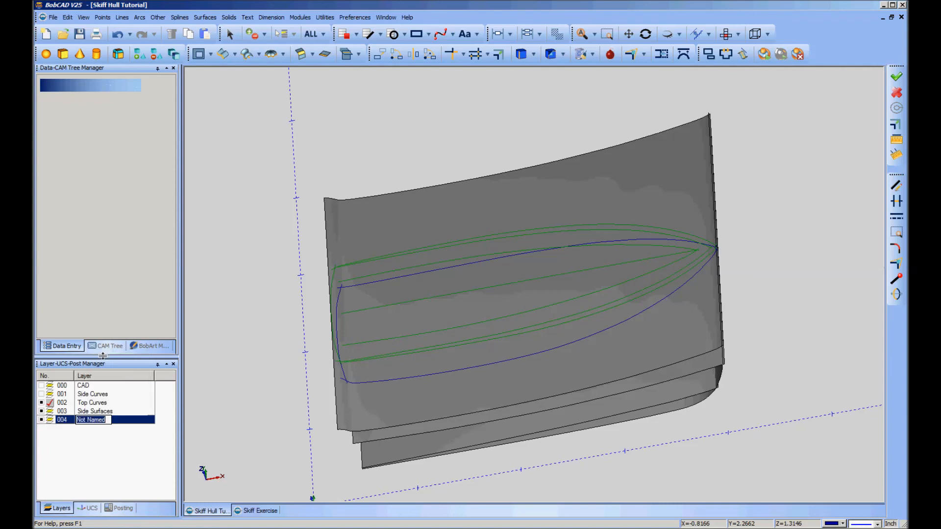
{"action": "key", "text": "BackSpace"}
{"action": "type", "text": "3D Curves"}
{"action": "left_click", "coordinate": [273, 298]}
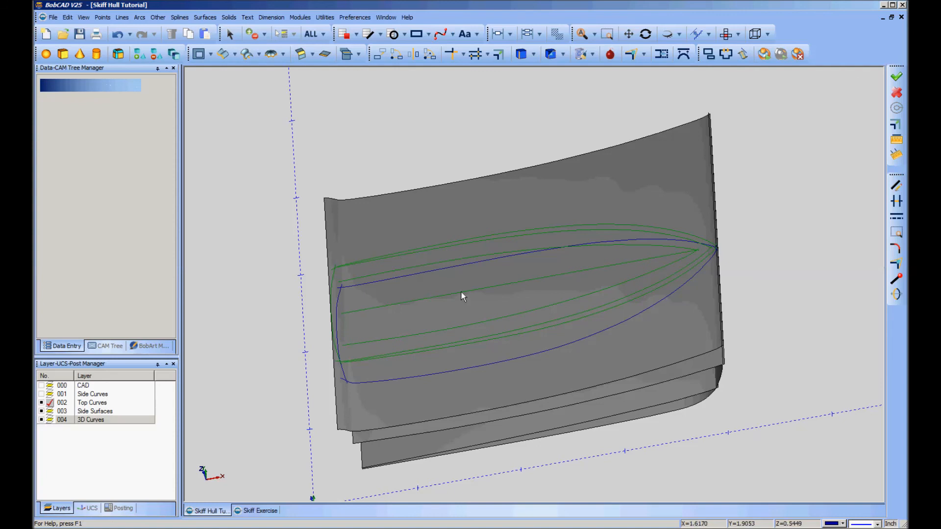
- Select all dark blue curves by colour and move them to the 3D Curves layer
{"action": "right_click", "coordinate": [269, 155]}
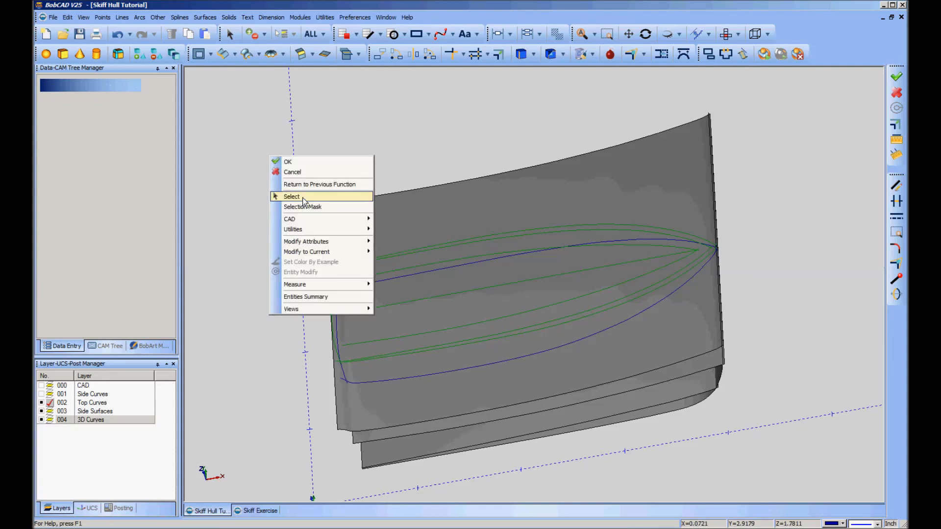
{"action": "left_click", "coordinate": [303, 196]}
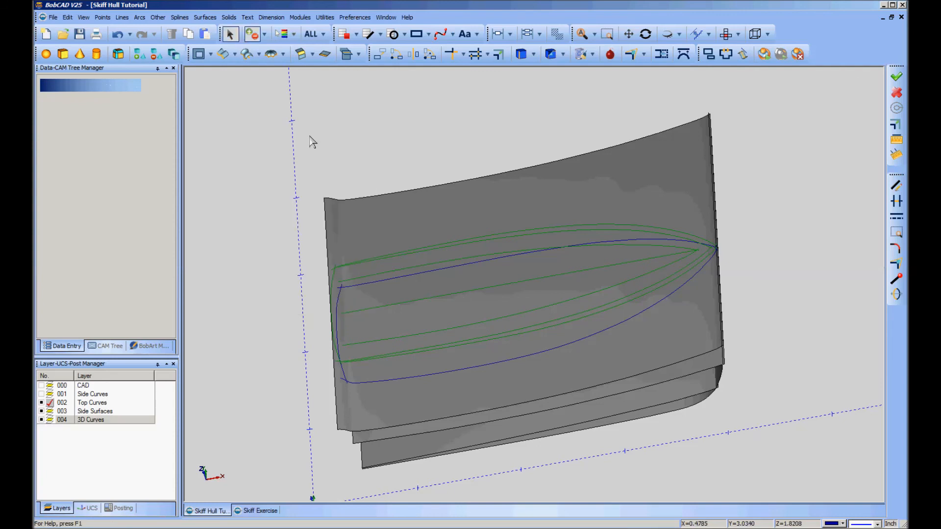
{"action": "left_click", "coordinate": [323, 38]}
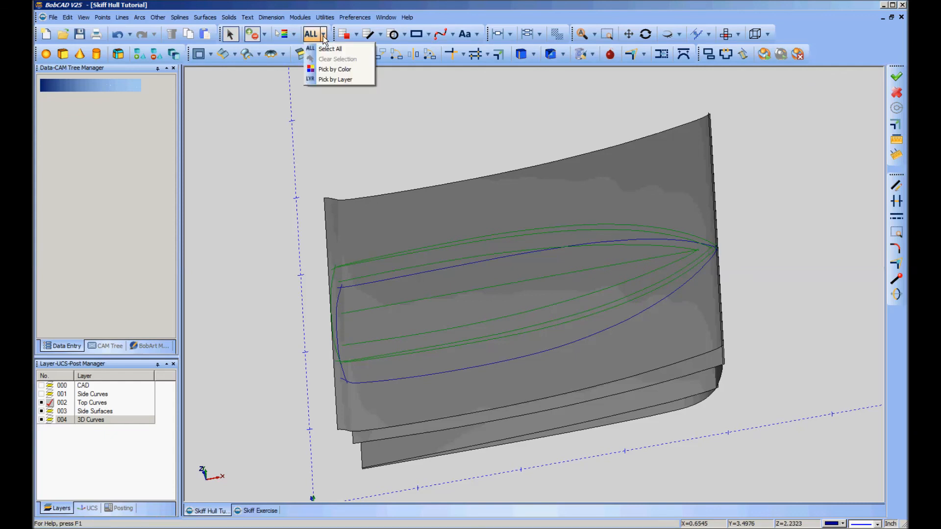
{"action": "left_click", "coordinate": [327, 71]}
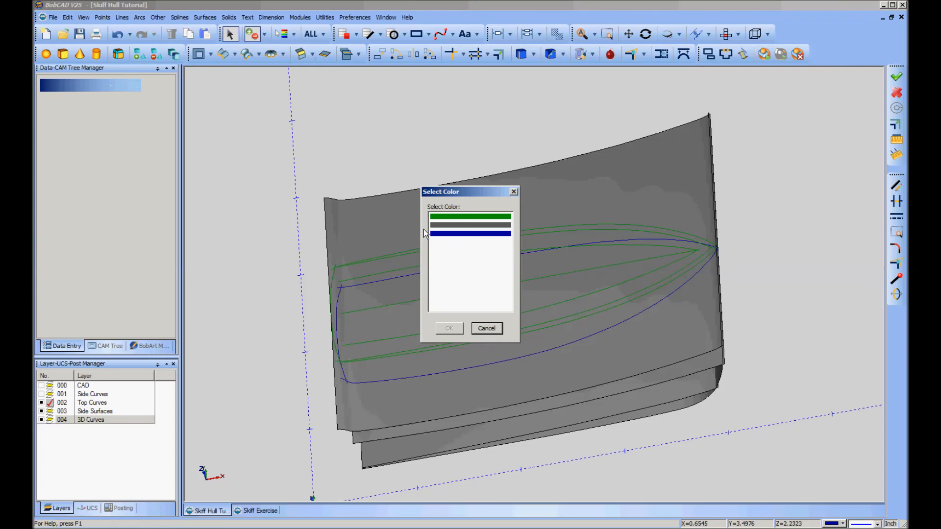
{"action": "left_click", "coordinate": [443, 233]}
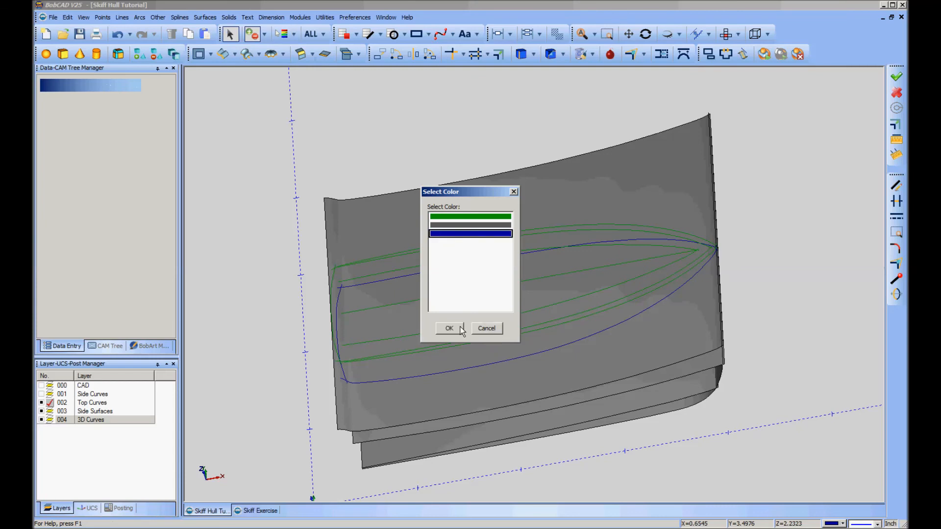
{"action": "left_click", "coordinate": [449, 329]}
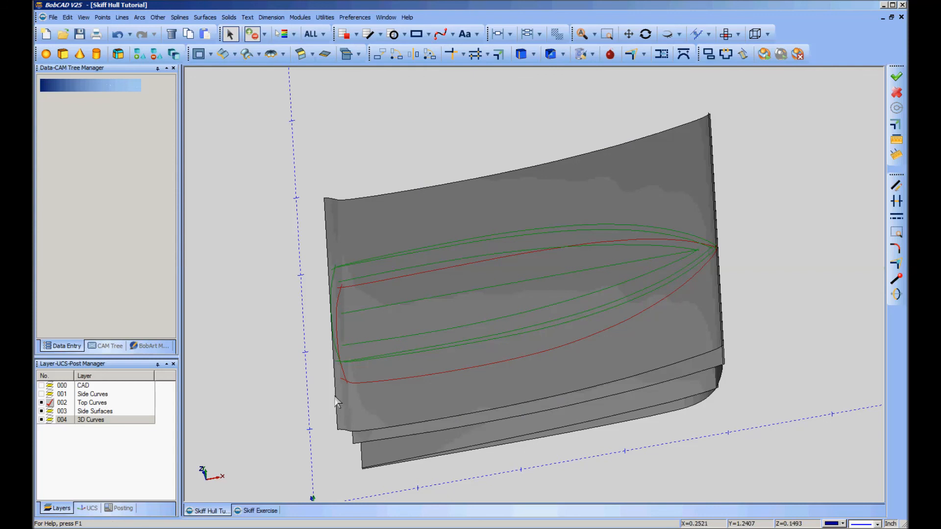
{"action": "right_click", "coordinate": [230, 254]}
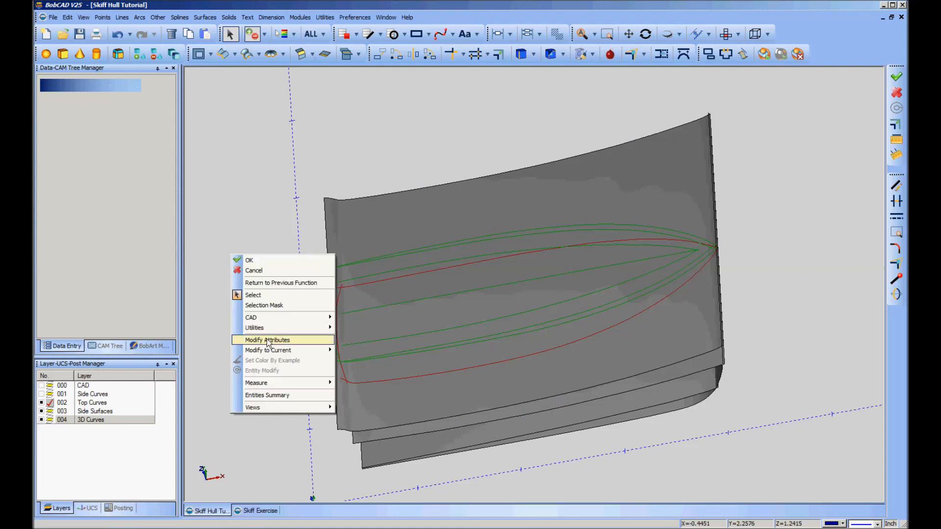
{"action": "mouse_move", "coordinate": [269, 342]}
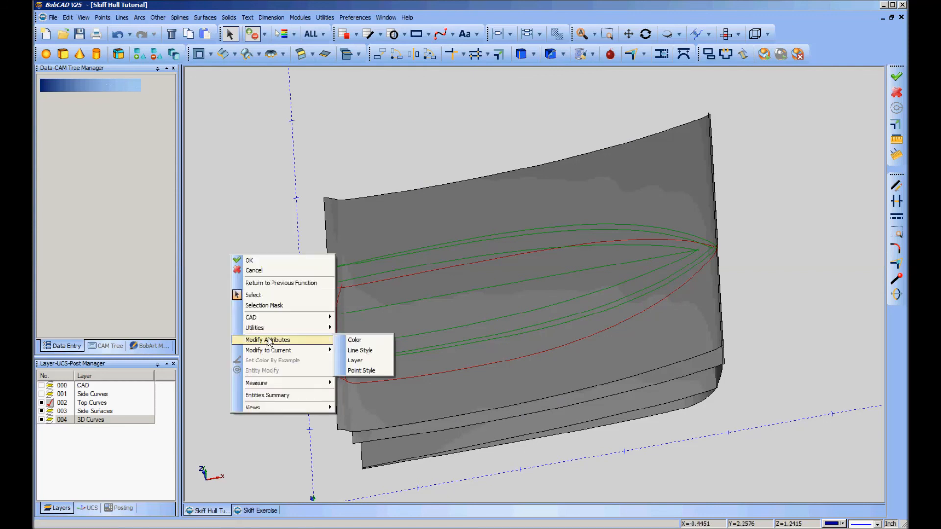
{"action": "left_click", "coordinate": [355, 360]}
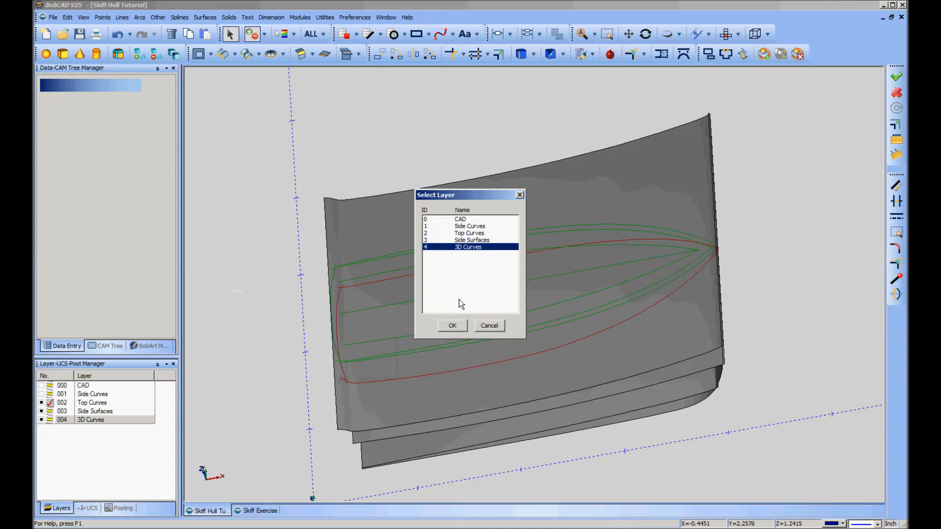
{"action": "left_click", "coordinate": [459, 326]}
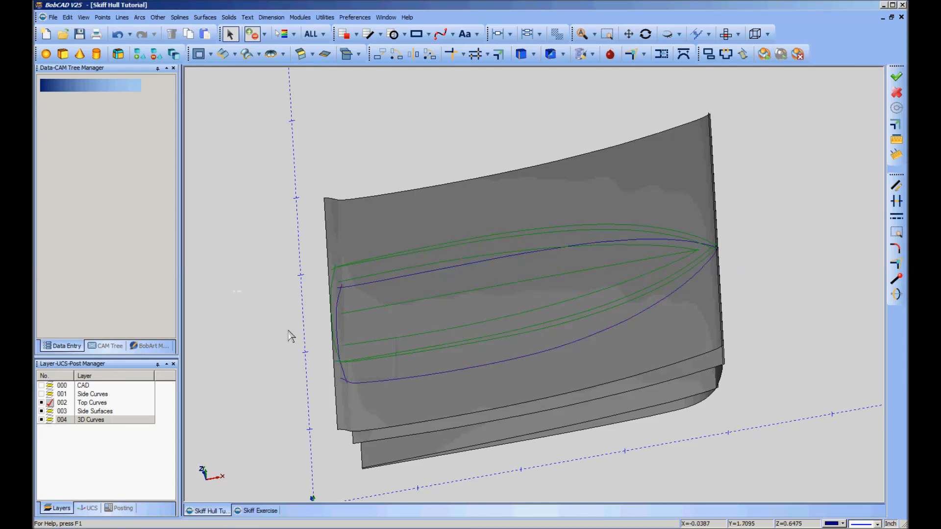
- Make 3D Curves the active layer and hide the Top Curves and Side Surfaces layers
{"action": "left_click", "coordinate": [50, 420]}
{"action": "left_click", "coordinate": [41, 403]}
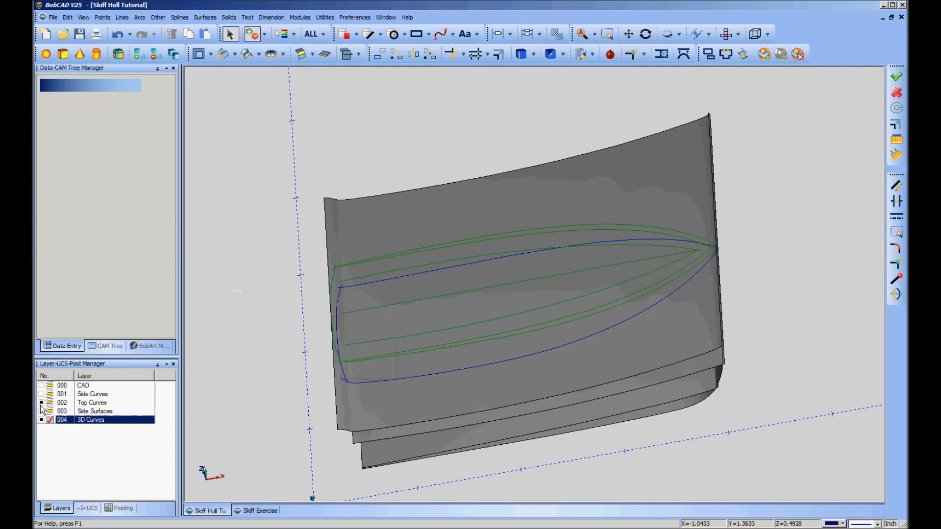
{"action": "left_click", "coordinate": [41, 403]}
{"action": "left_click", "coordinate": [41, 411]}
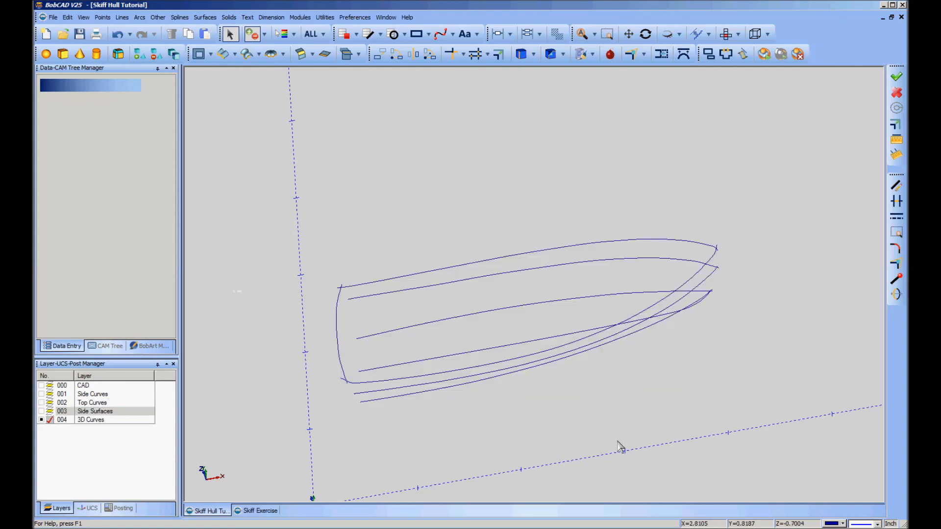
- Examine the projected 3D hull curves from several angles, checking how they meet at the bow and transom
{"action": "middle_click_drag", "start_coordinate": [441, 468], "coordinate": [617, 386]}
{"action": "key", "text": "Escape"}
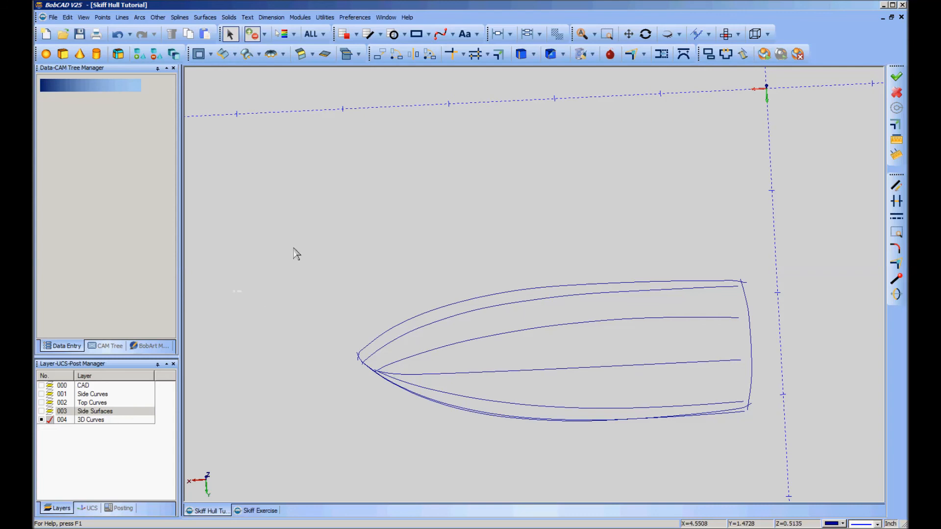
{"action": "middle_click_drag", "start_coordinate": [296, 253], "coordinate": [291, 336]}
{"action": "middle_click_drag", "start_coordinate": [504, 226], "coordinate": [506, 246]}
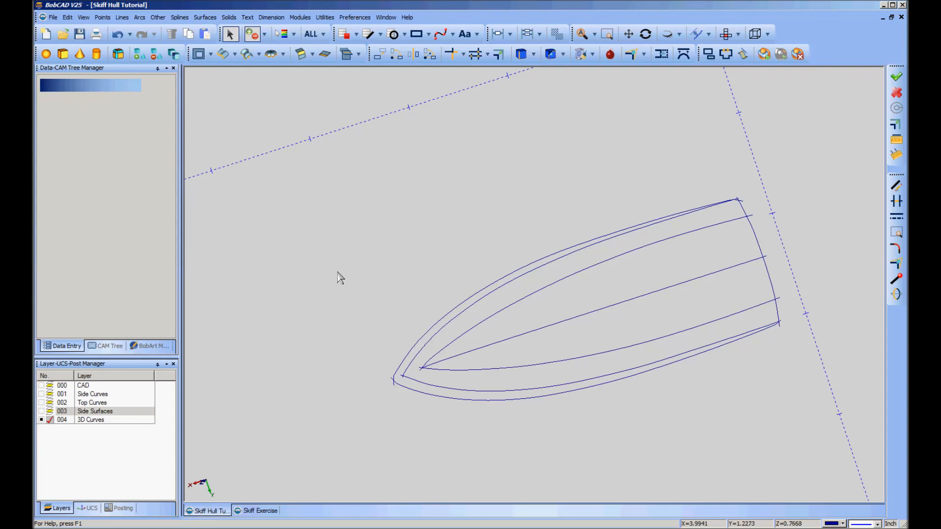
{"action": "mouse_move", "coordinate": [334, 311]}
{"action": "middle_mouse_down"}
{"action": "mouse_move", "coordinate": [344, 325]}
{"action": "mouse_move", "coordinate": [354, 315]}
{"action": "mouse_move", "coordinate": [370, 322]}
{"action": "mouse_move", "coordinate": [319, 296]}
{"action": "mouse_move", "coordinate": [340, 309]}
{"action": "middle_mouse_up"}
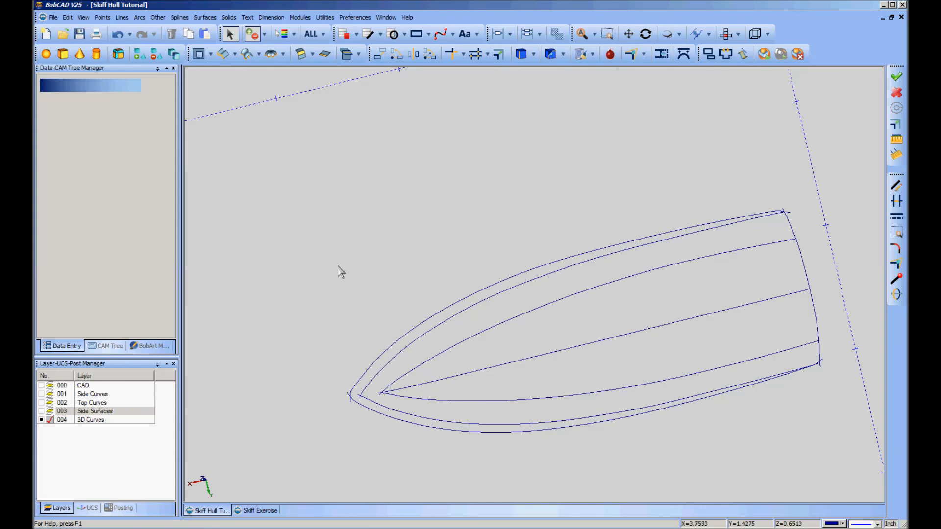
{"action": "middle_click_drag", "start_coordinate": [377, 246], "coordinate": [384, 217]}
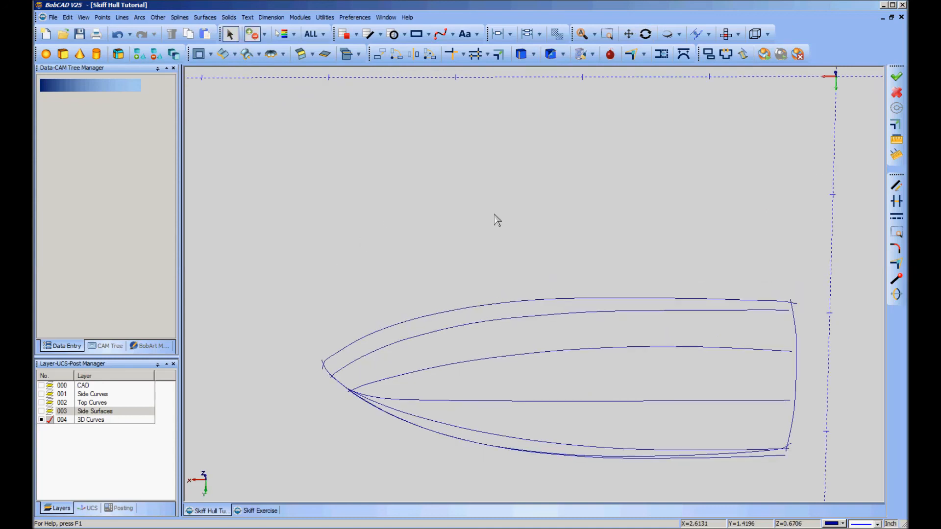